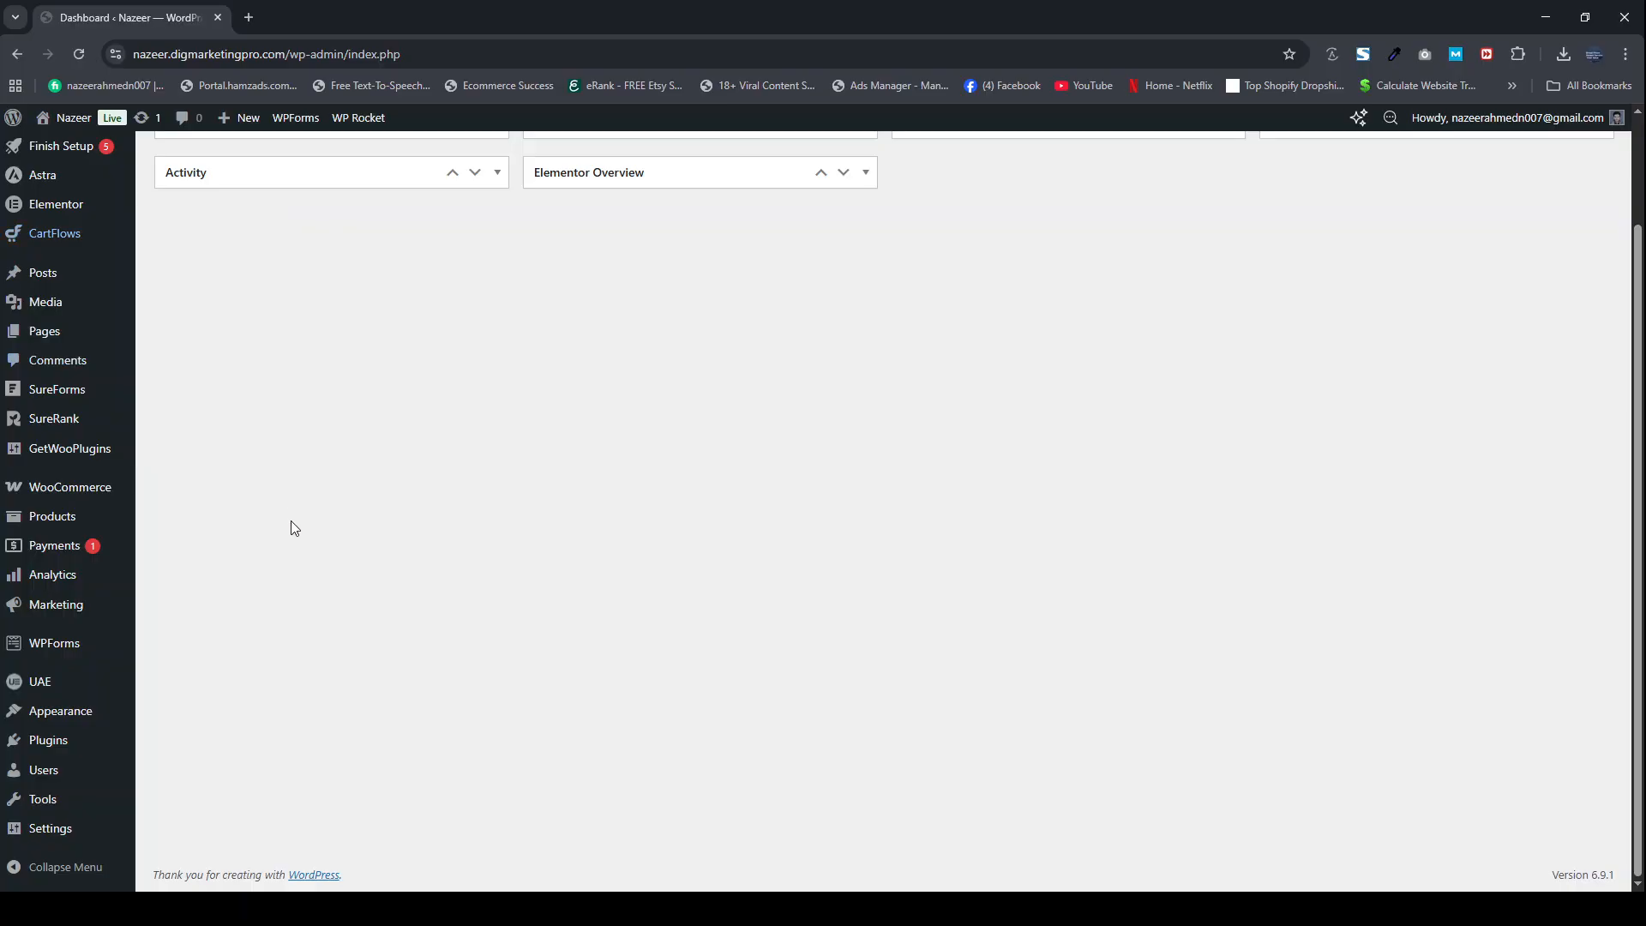
Step: Create a new coupon for the WooCommerce store and have a coupon code generated for it
mouse_move(66, 609)
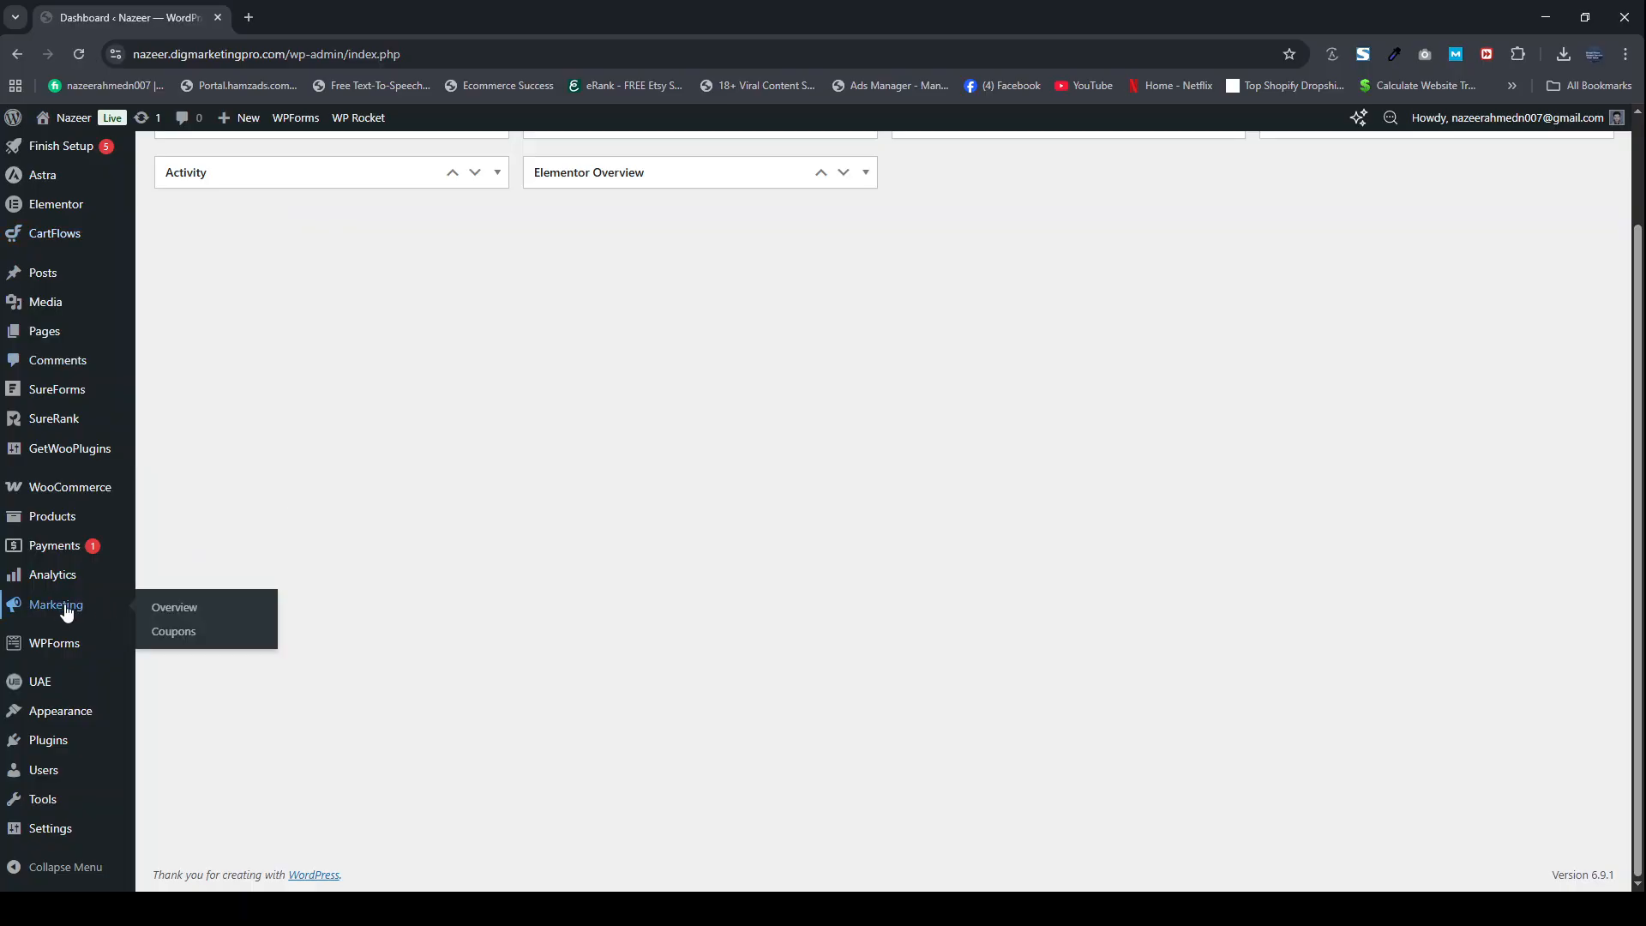
left_click(184, 634)
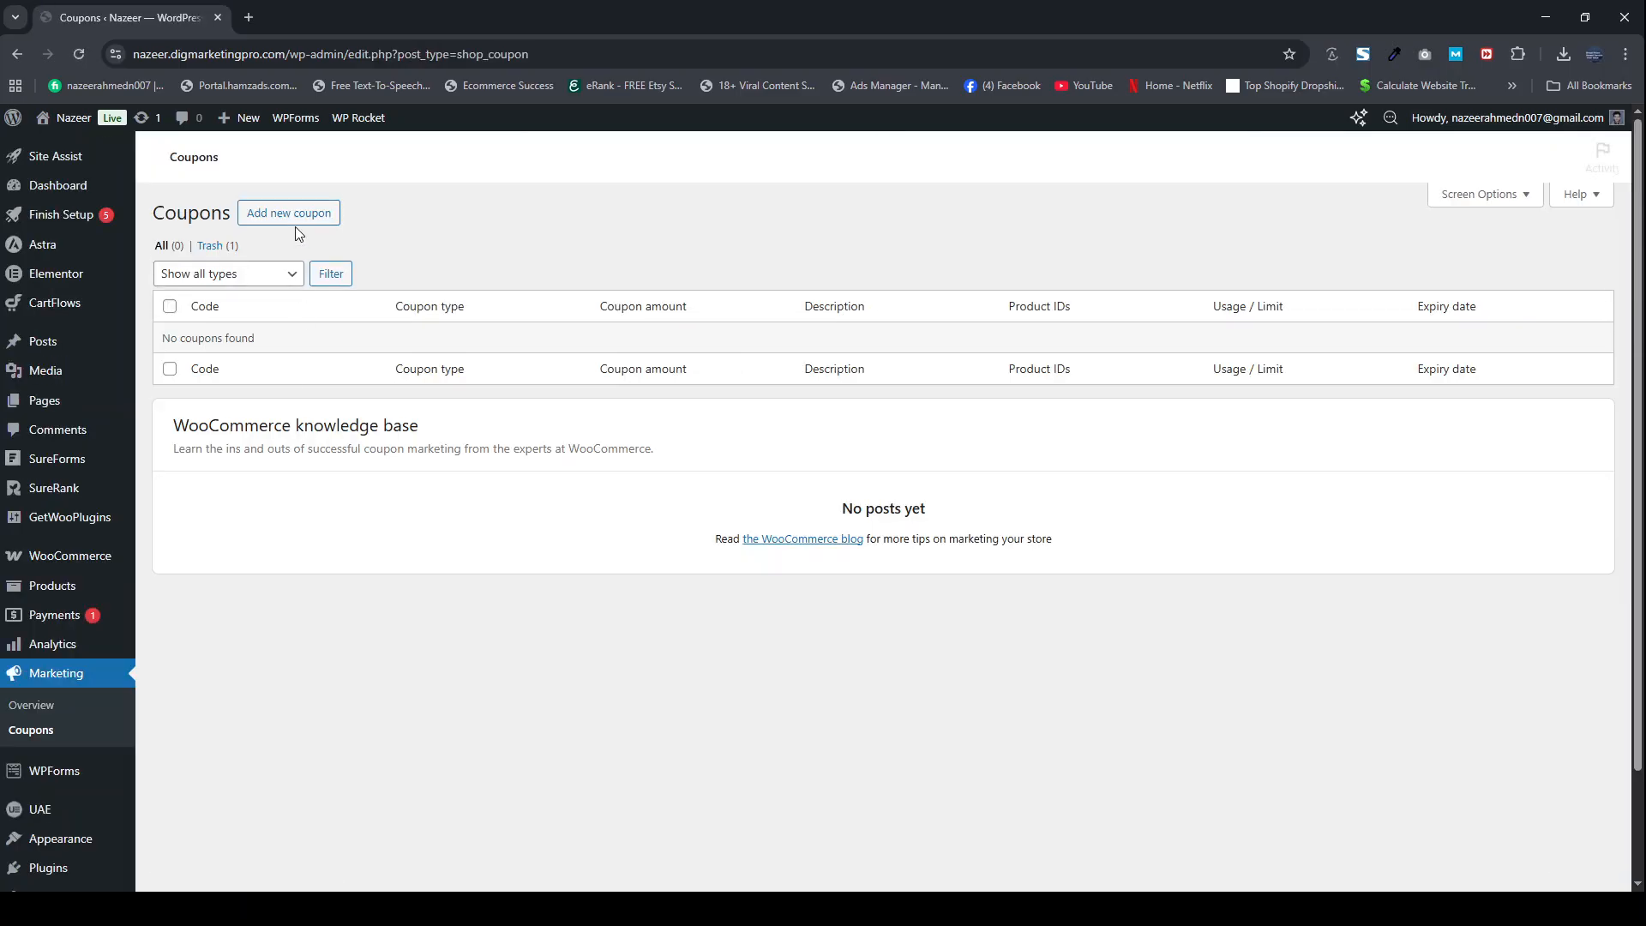
left_click(287, 221)
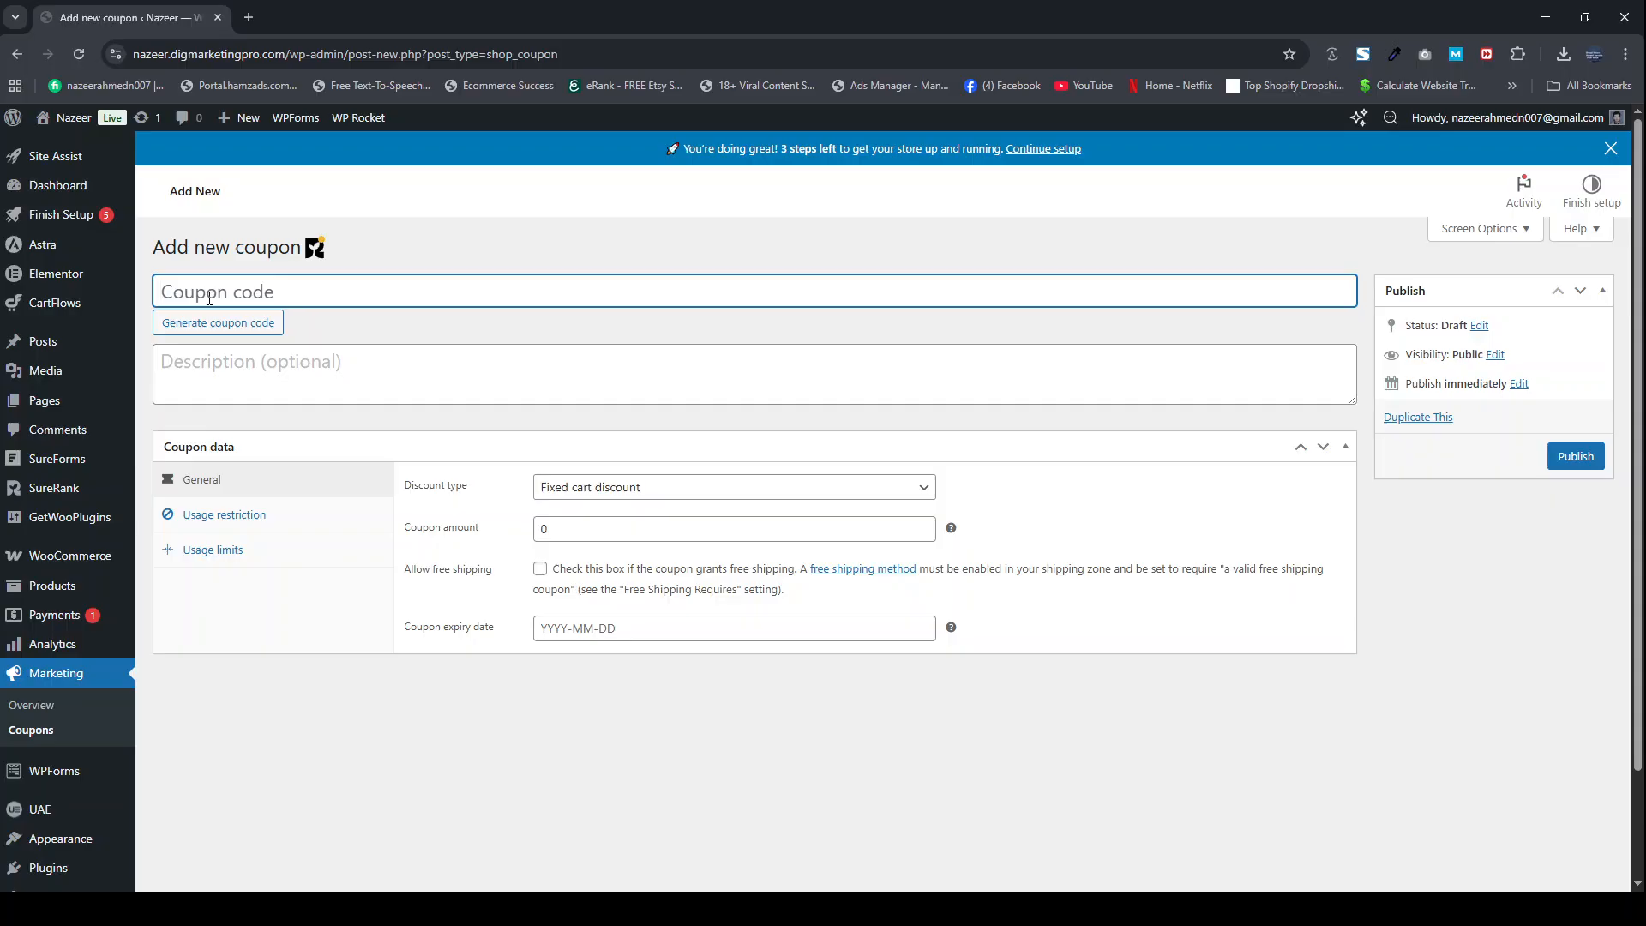
left_click(229, 331)
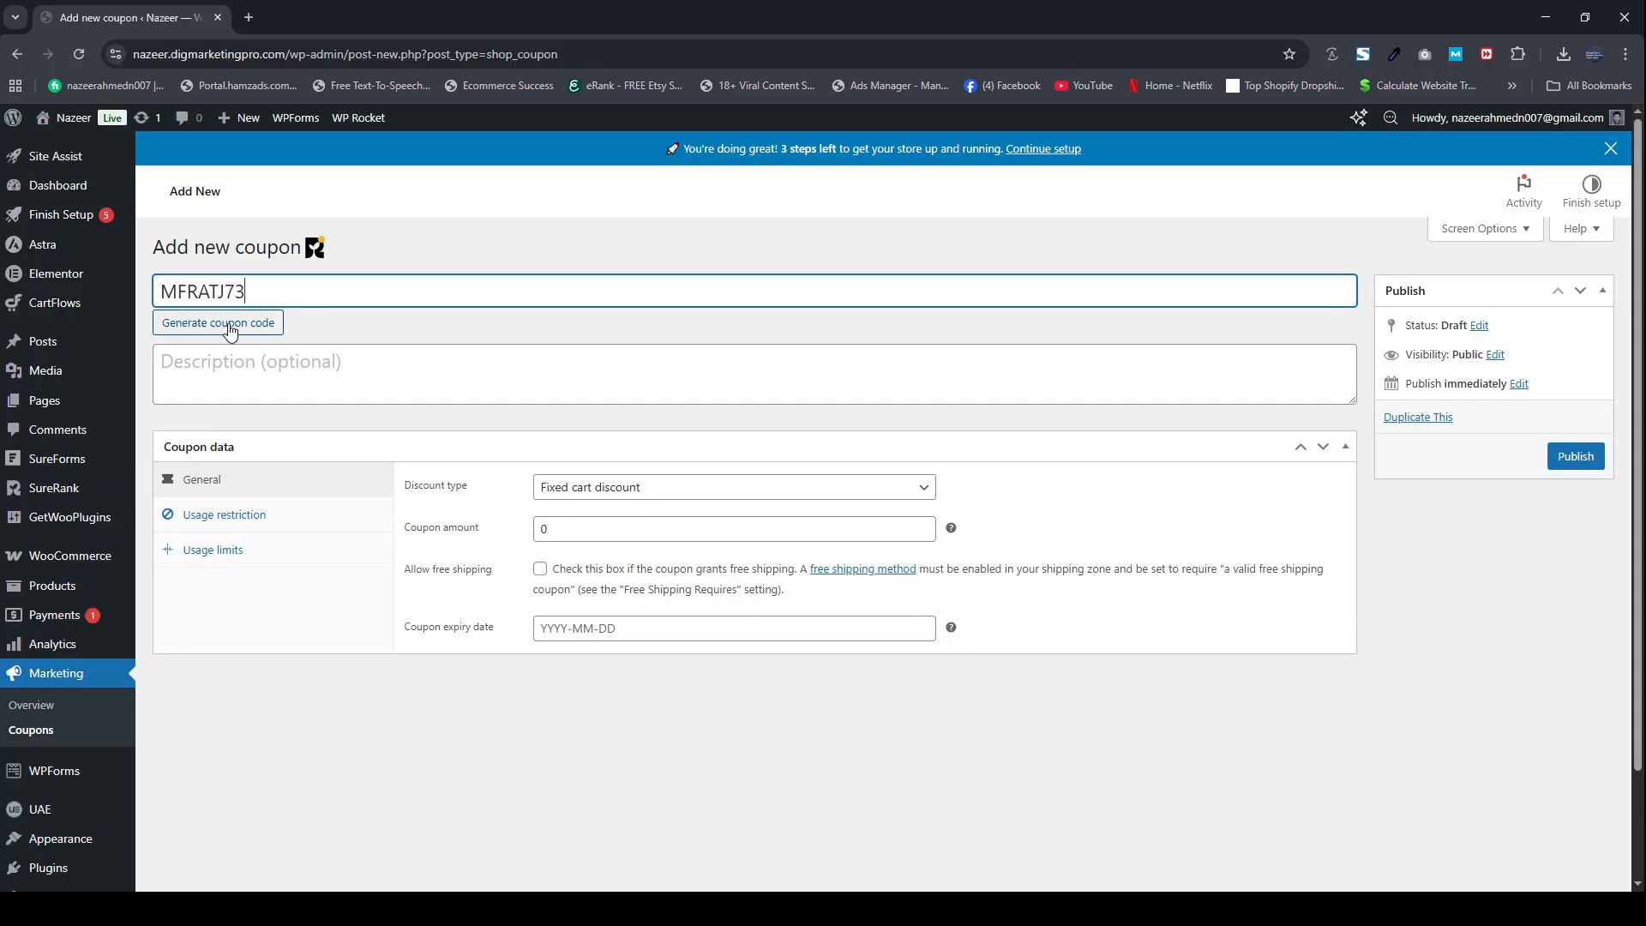
Step: Publish the coupon with the description "Get 15 dollars discount." and a coupon amount of 15
left_click(239, 364)
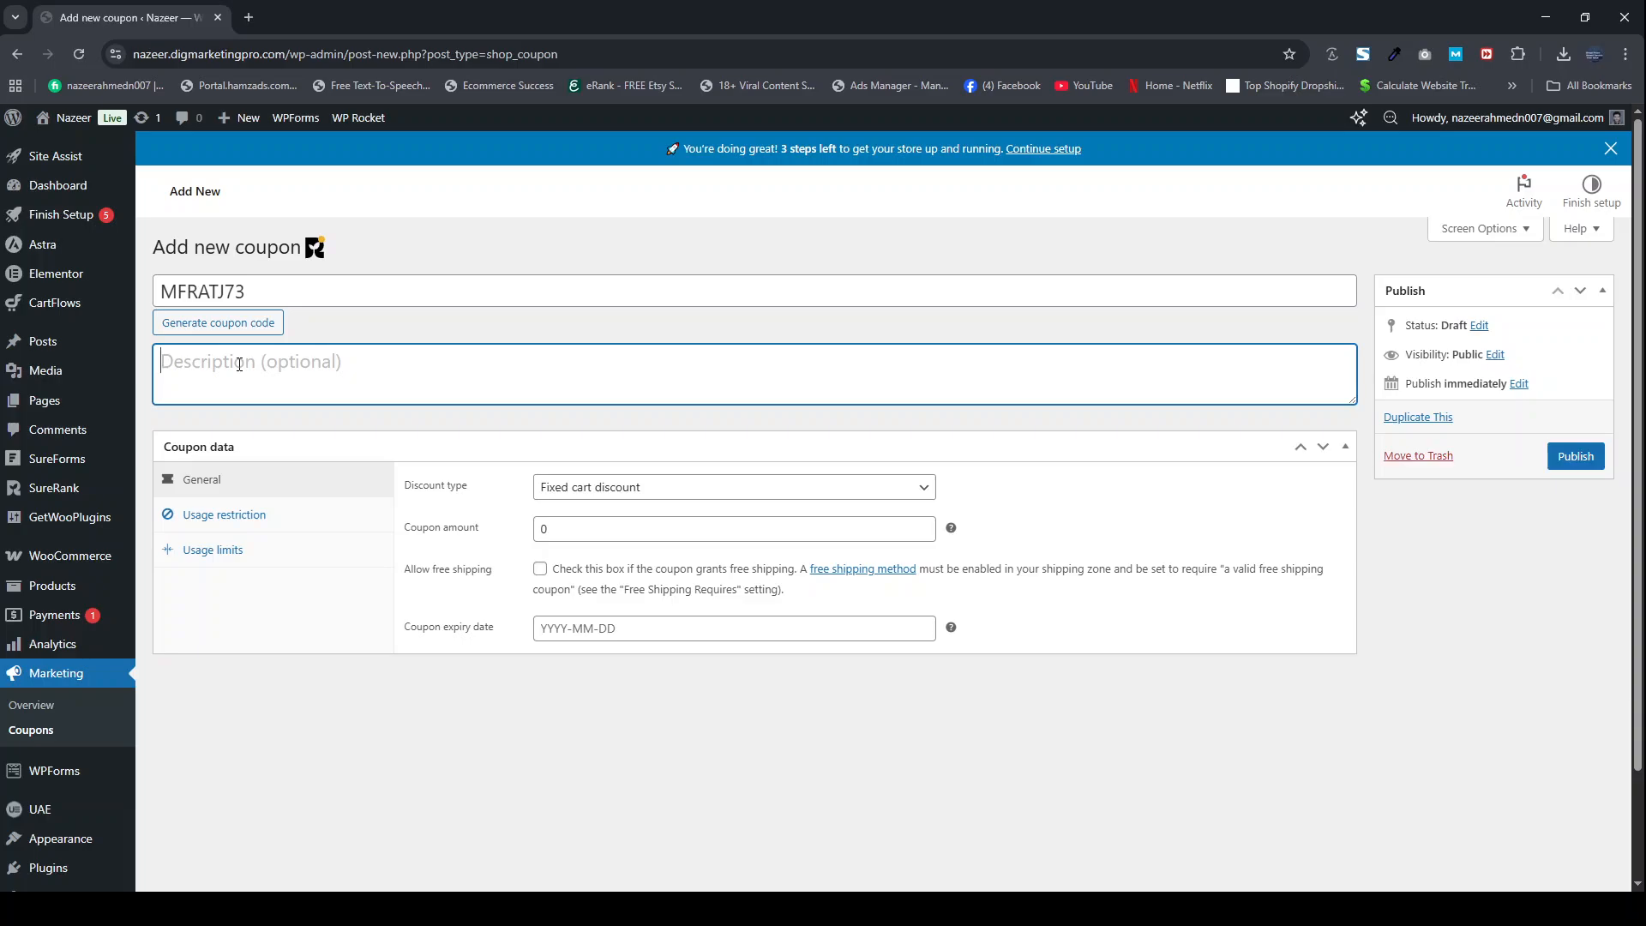
type("Get 15 dollars d")
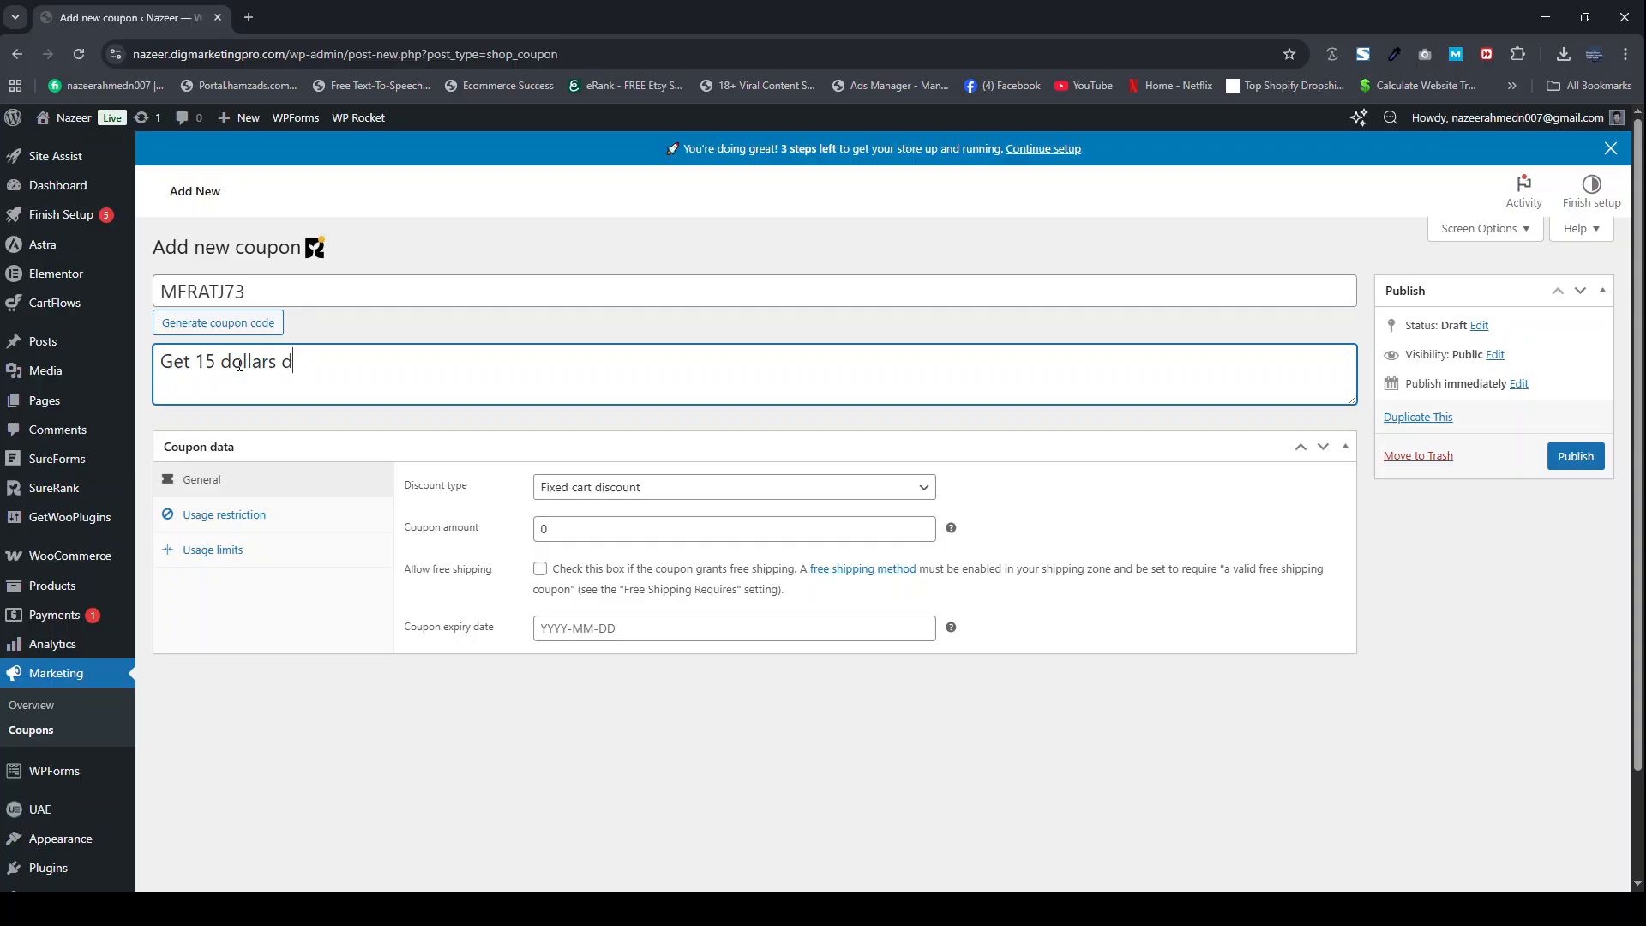
type("iscount.")
left_click(570, 534)
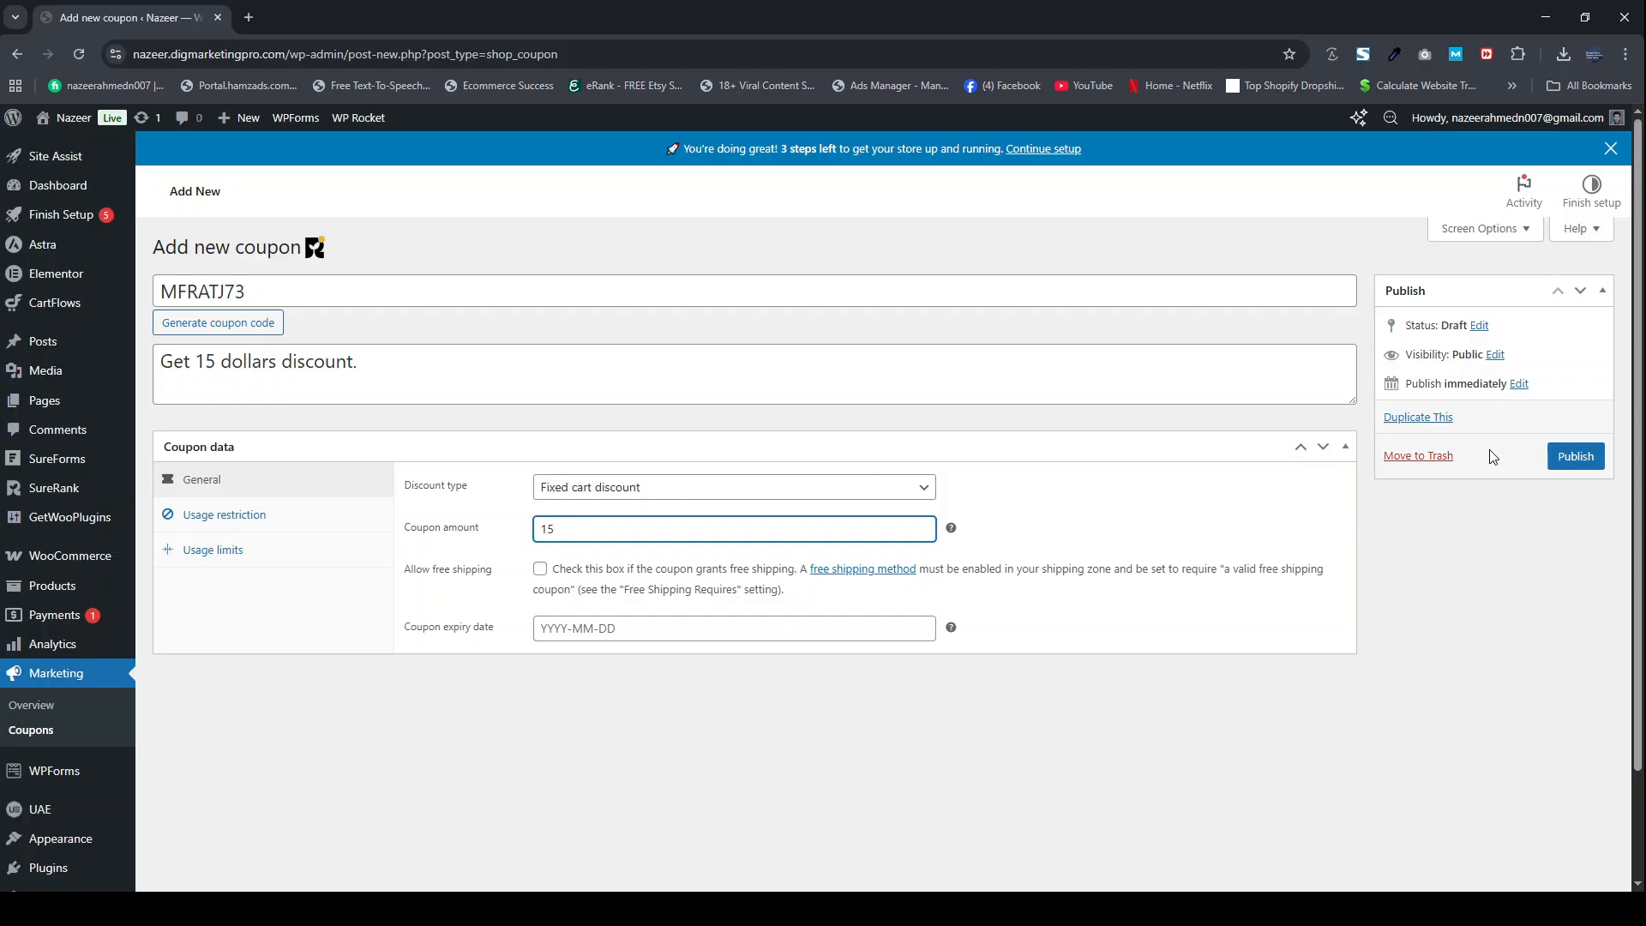
left_click(1574, 456)
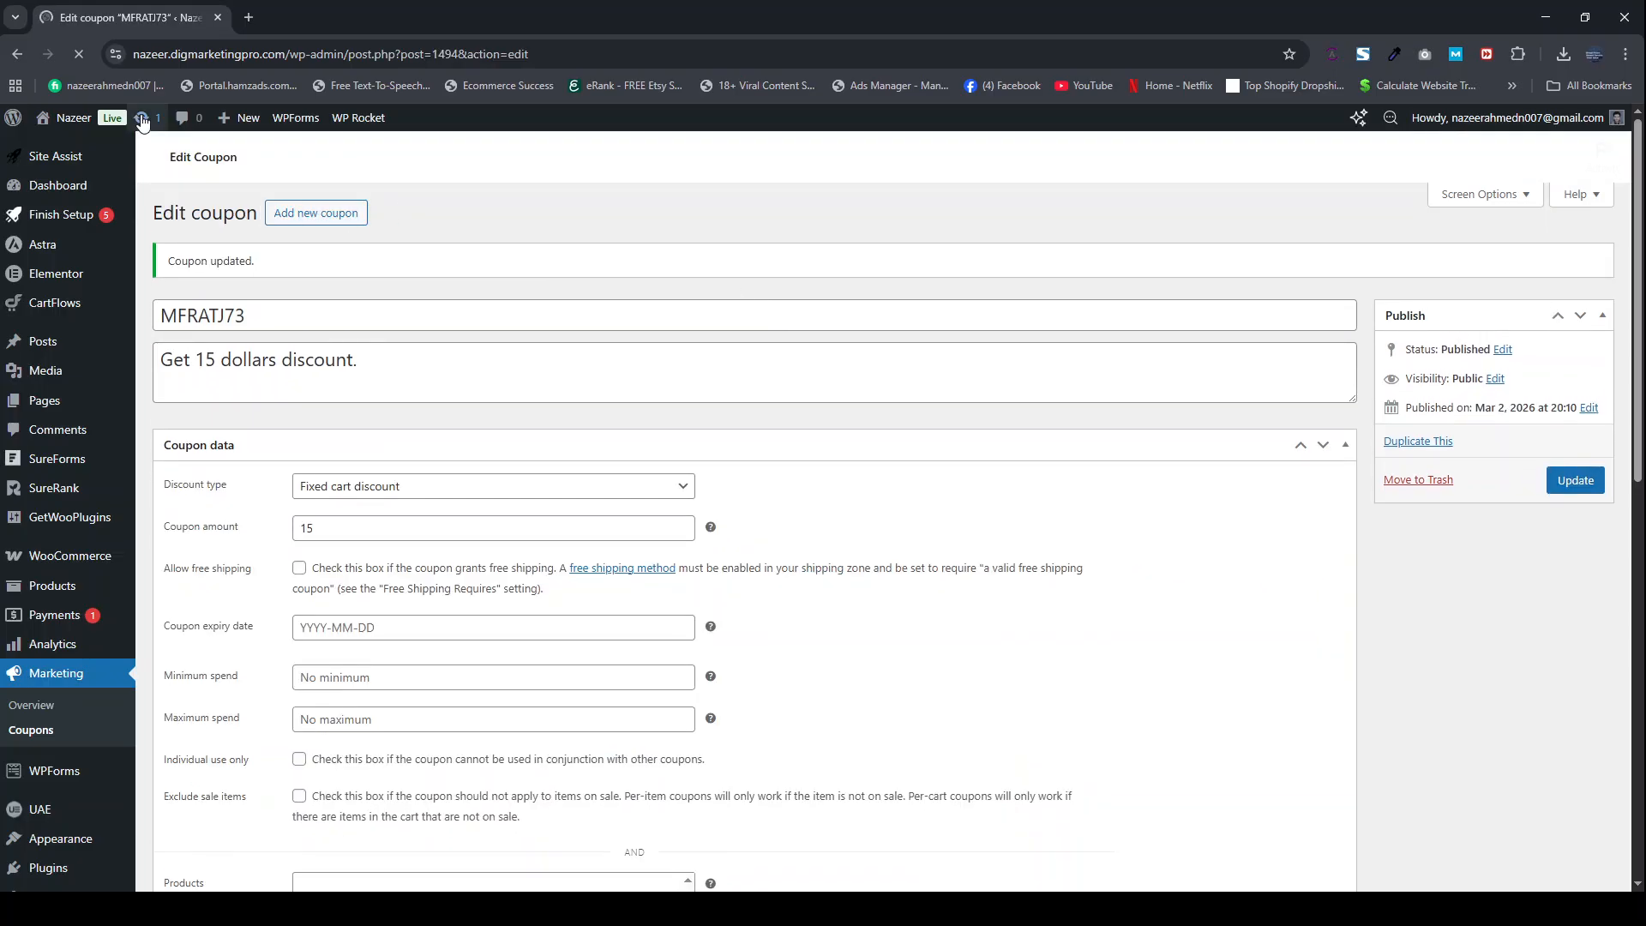
Step: Open the storefront in a separate tab, add the Midnight Gala Maxi Dress from the shop and view the cart
middle_click(74, 117)
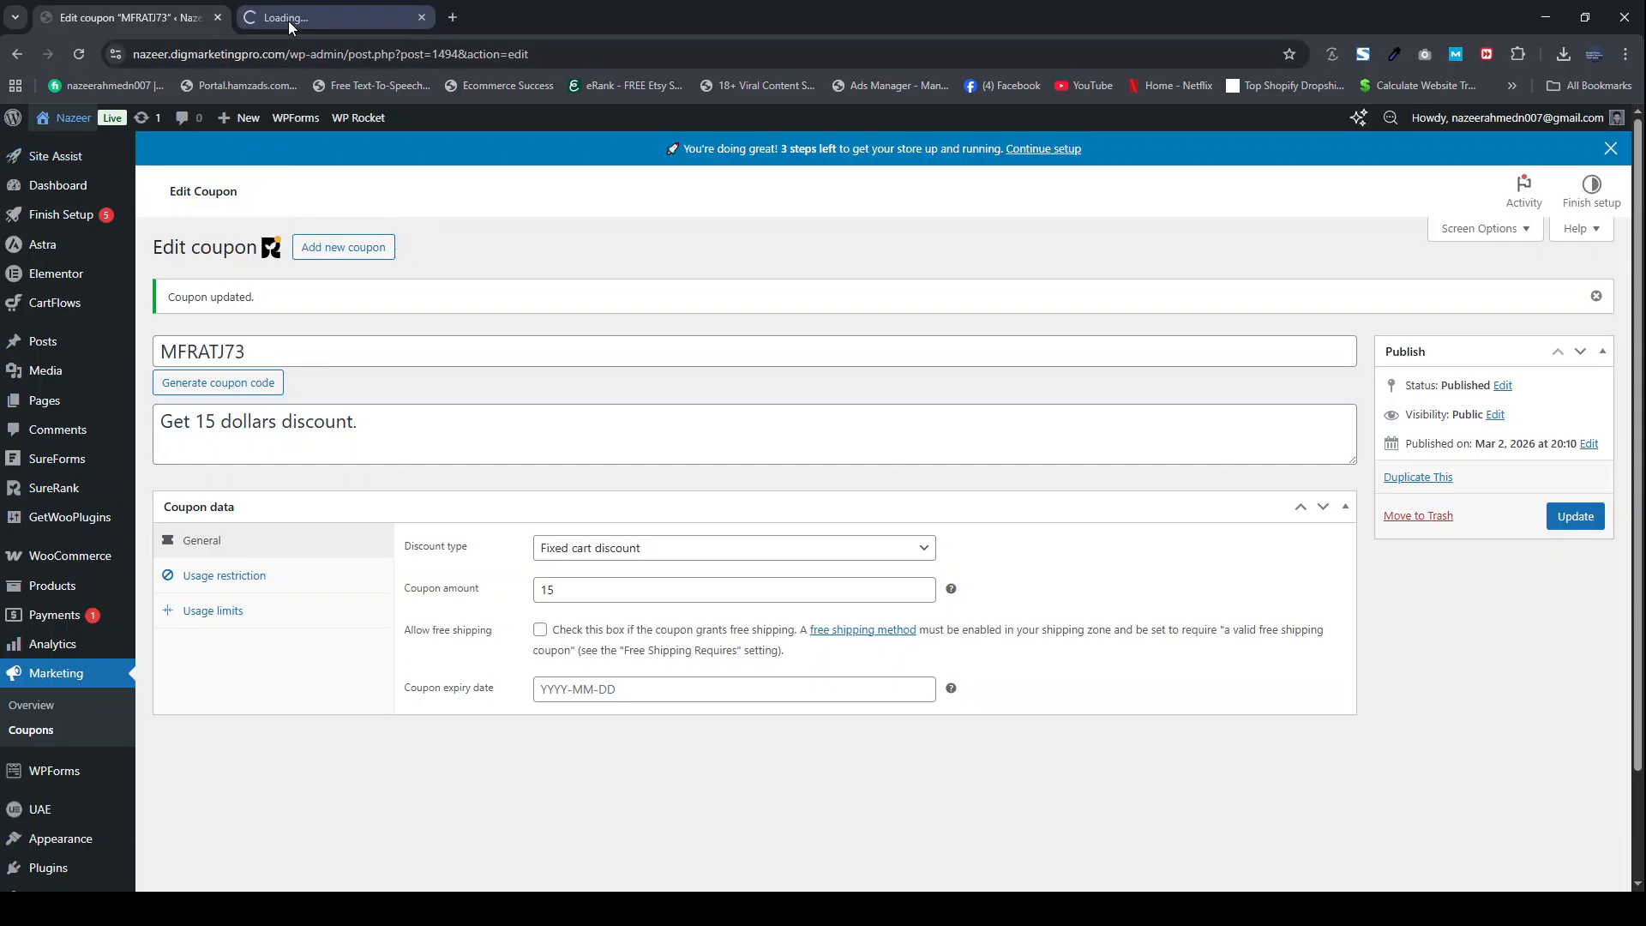
left_click(288, 19)
left_click(390, 166)
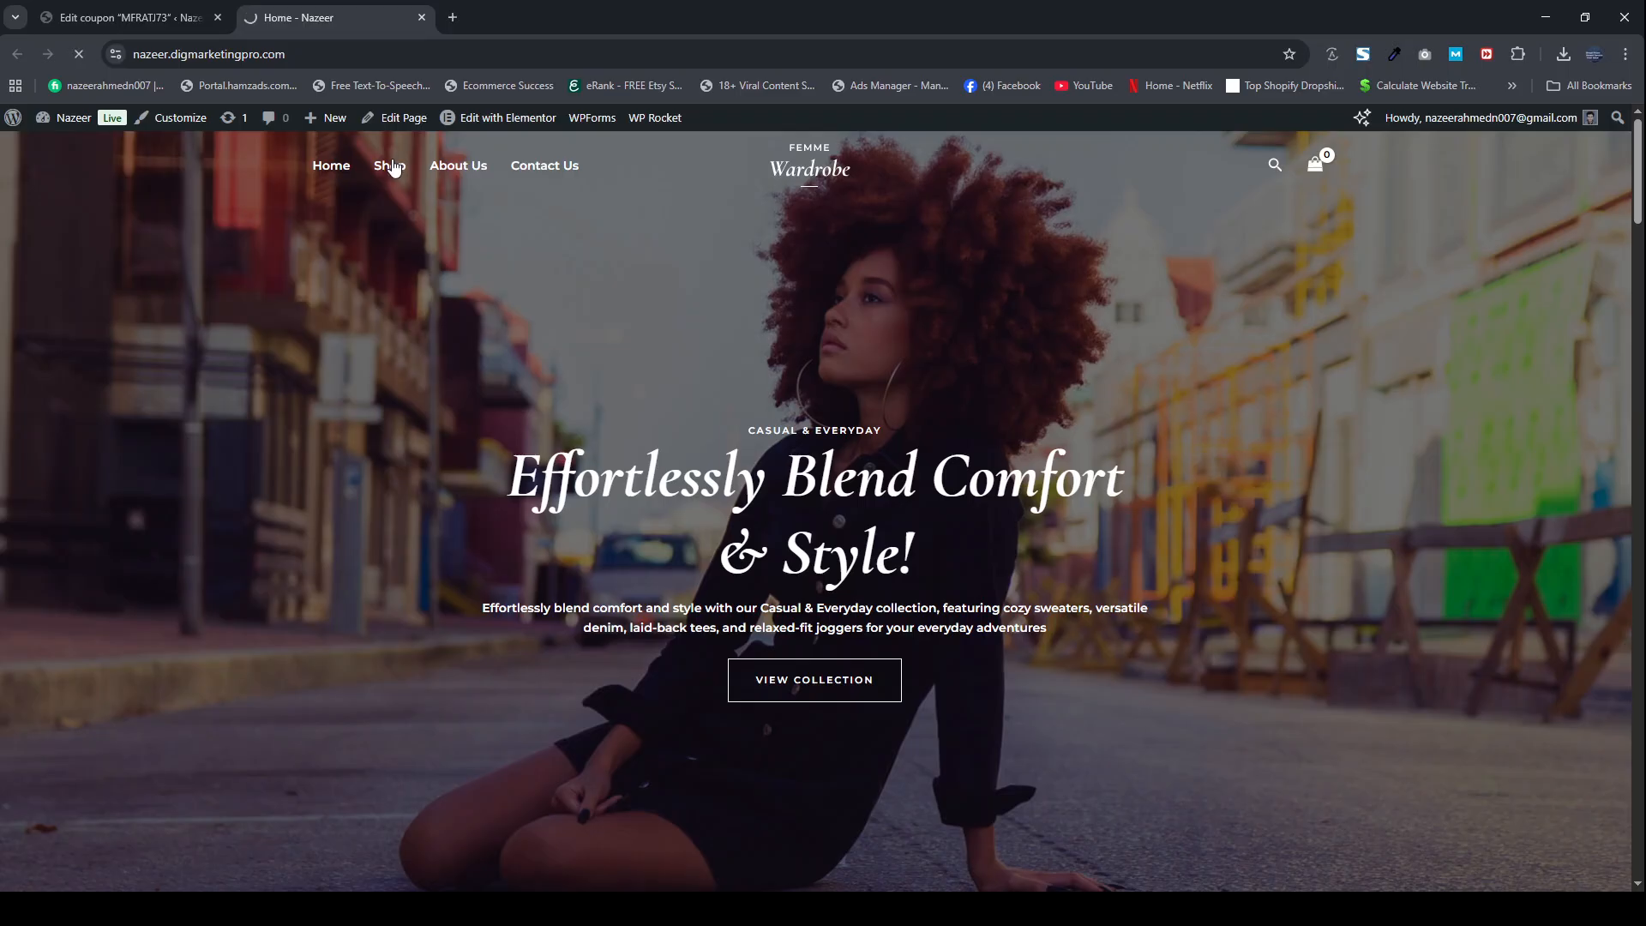
scroll(724, 463, "down", 4)
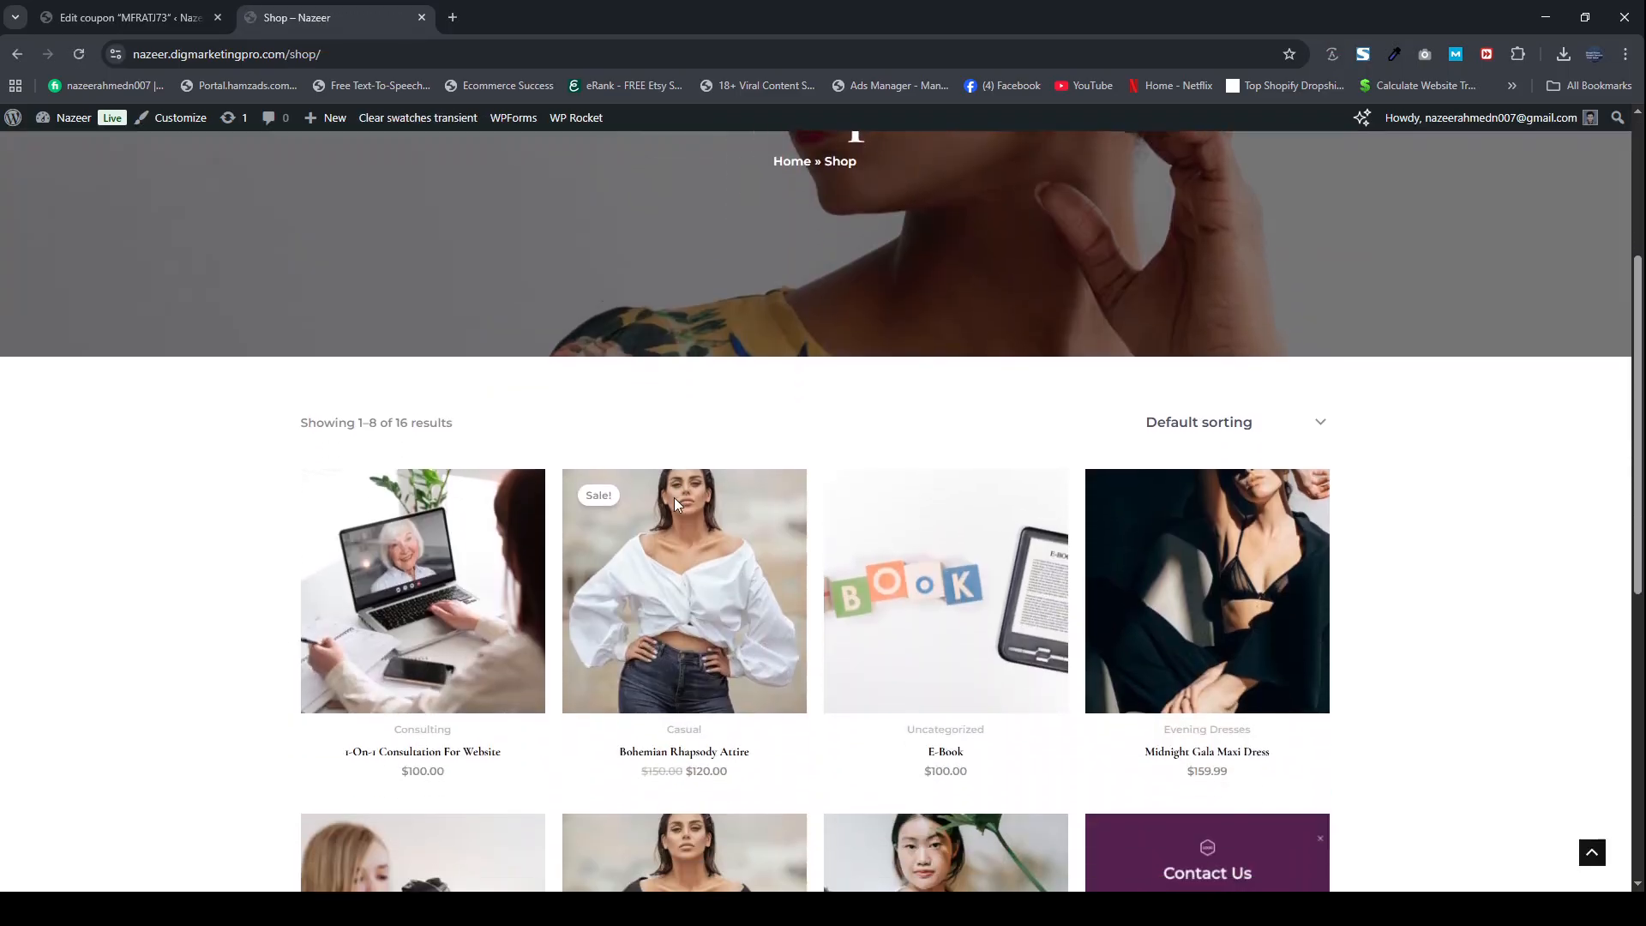
left_click(1165, 578)
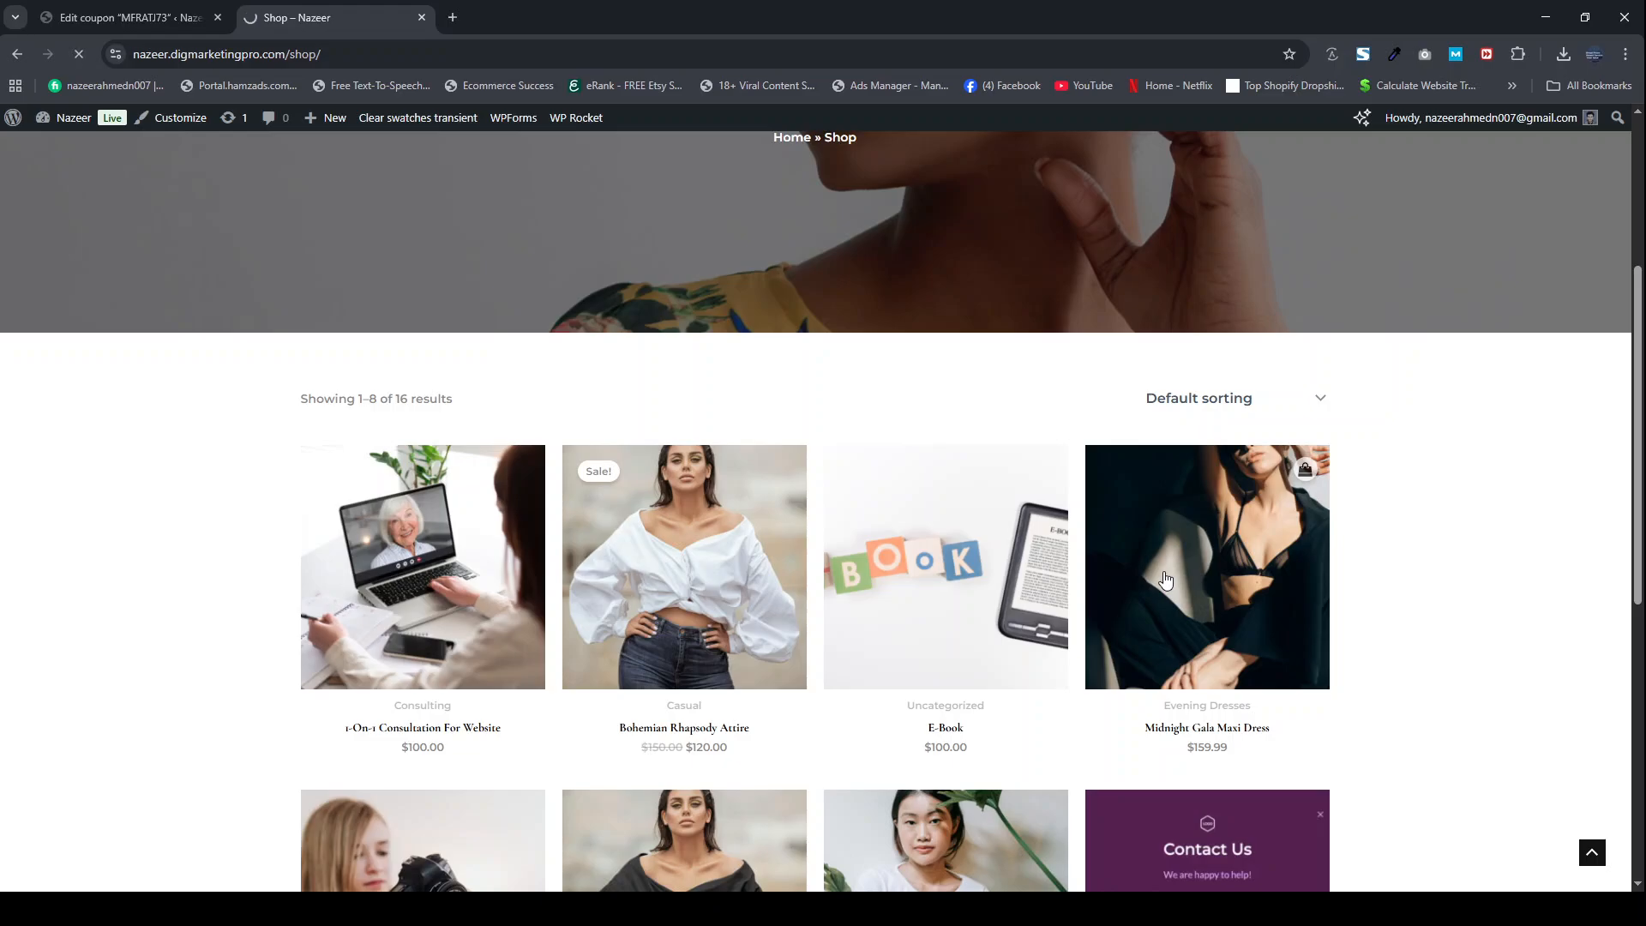
left_click(1000, 493)
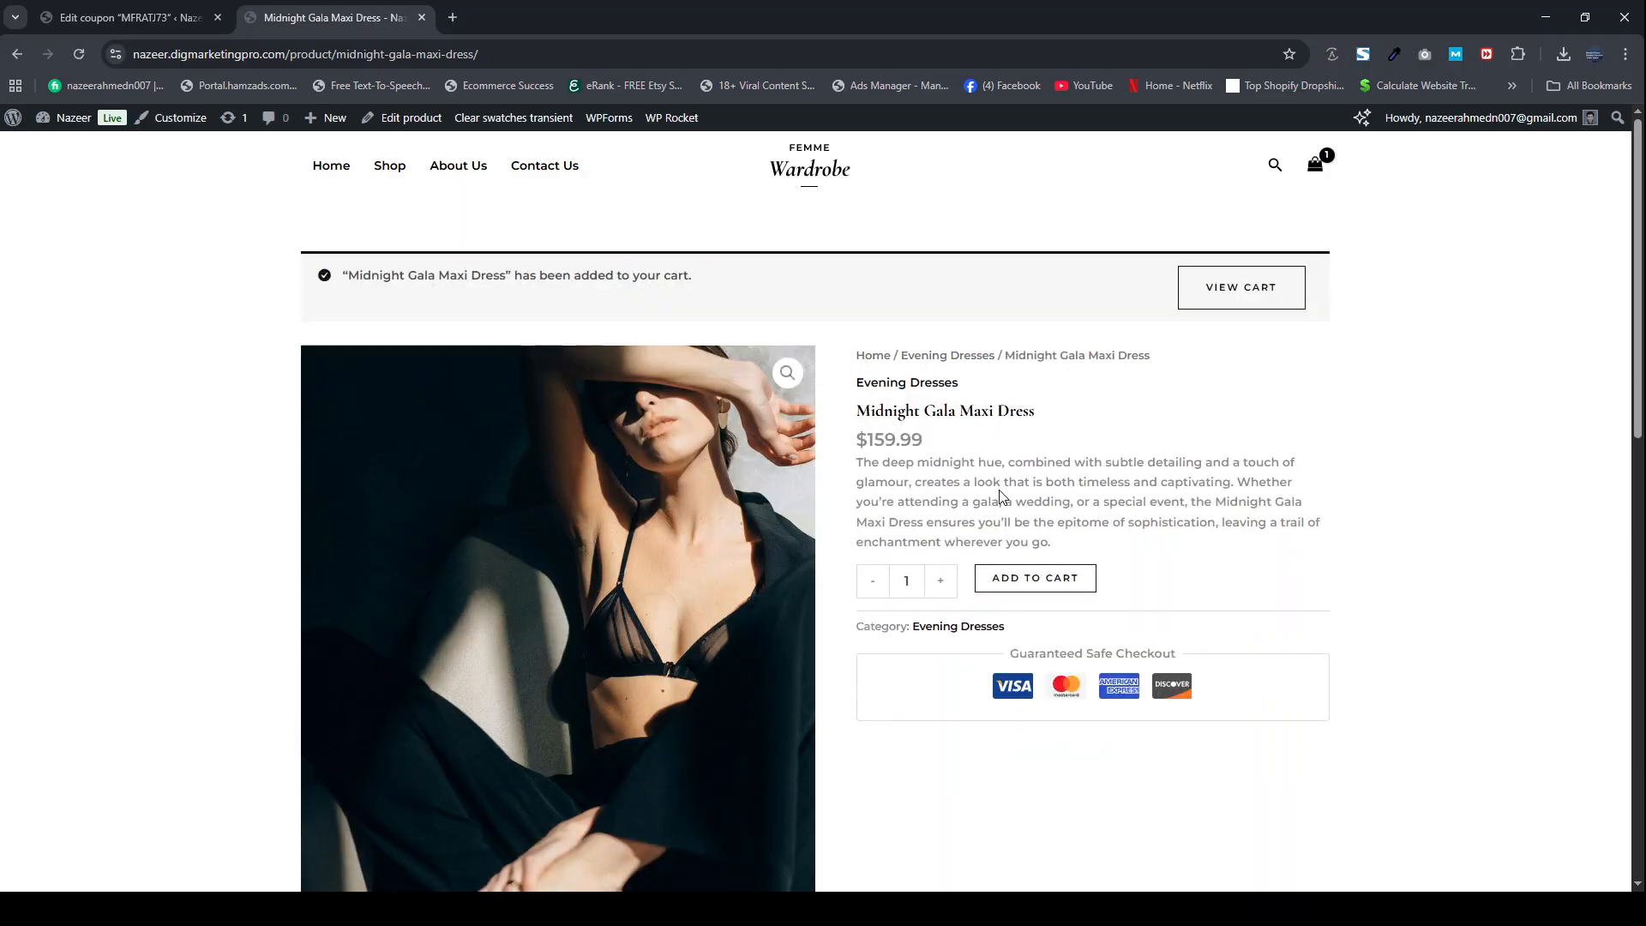
left_click(1245, 287)
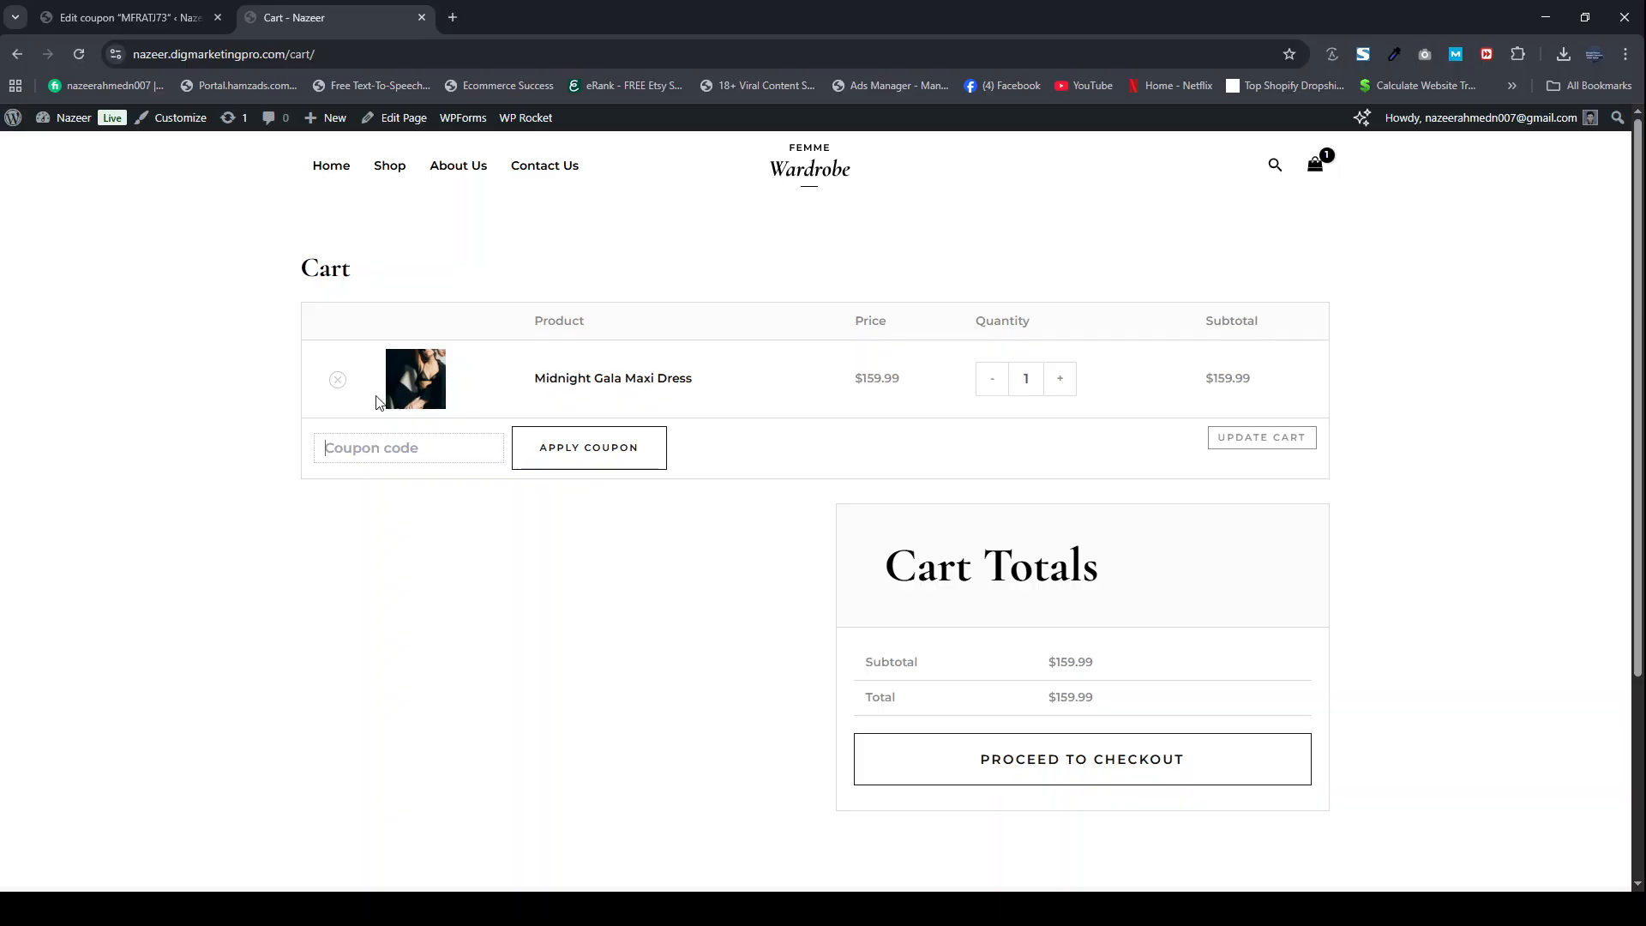
Step: Copy the generated coupon code from the coupon editor, apply it to the storefront cart and check the cart totals
left_click(130, 18)
double_click(156, 345)
key("ctrl+c")
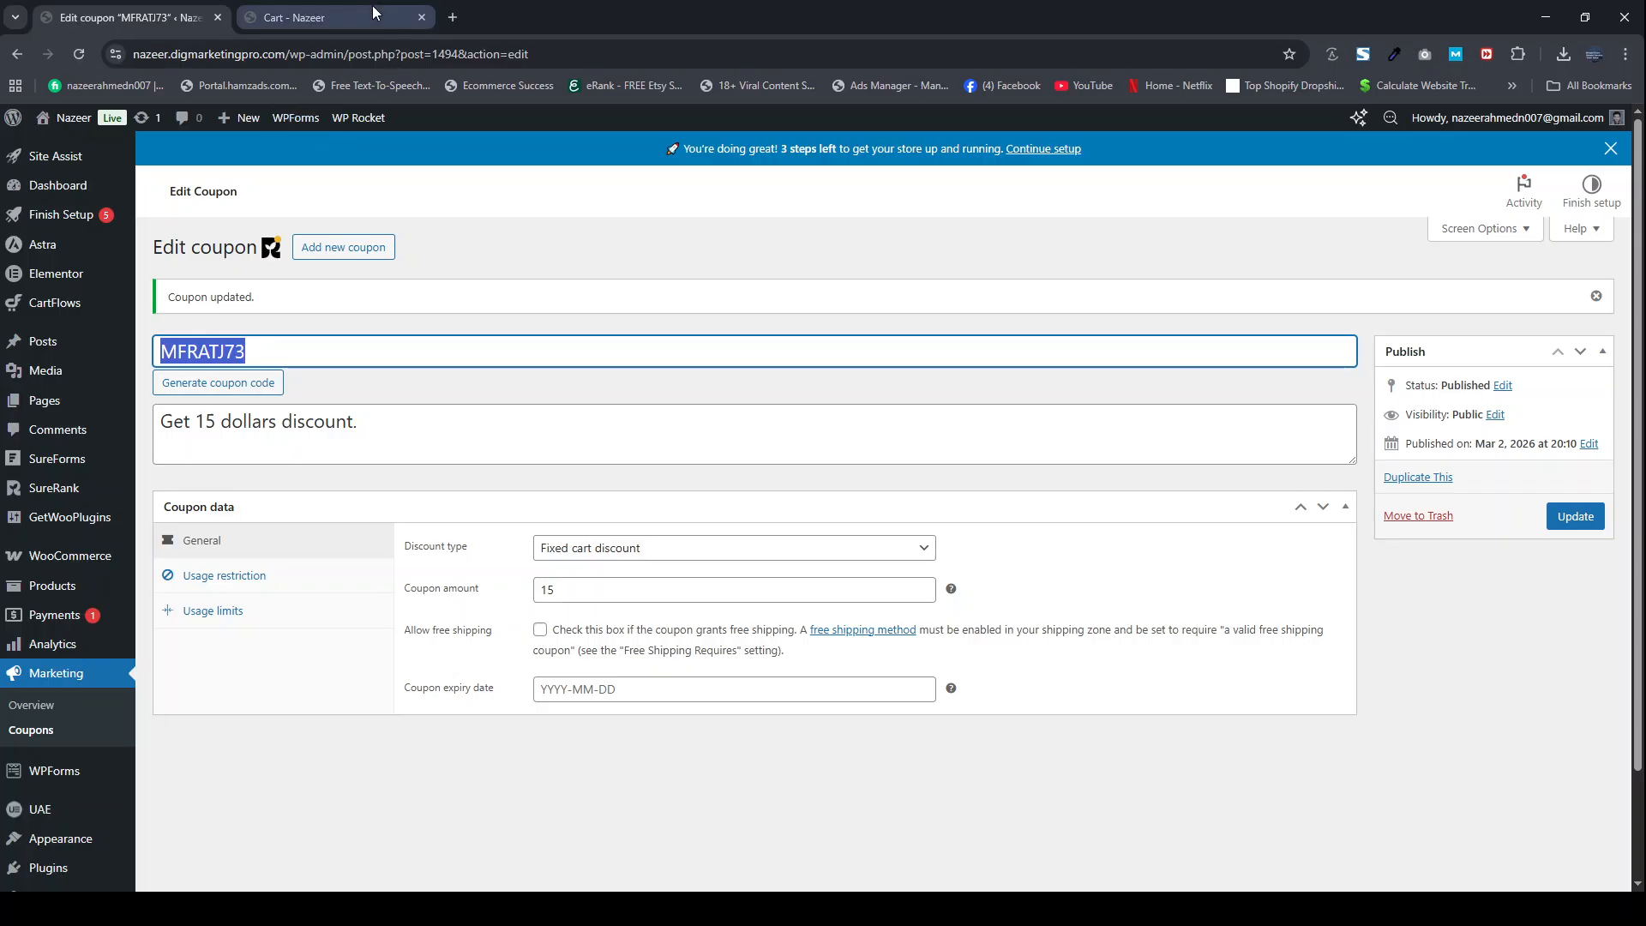
left_click(295, 17)
key("ctrl+v")
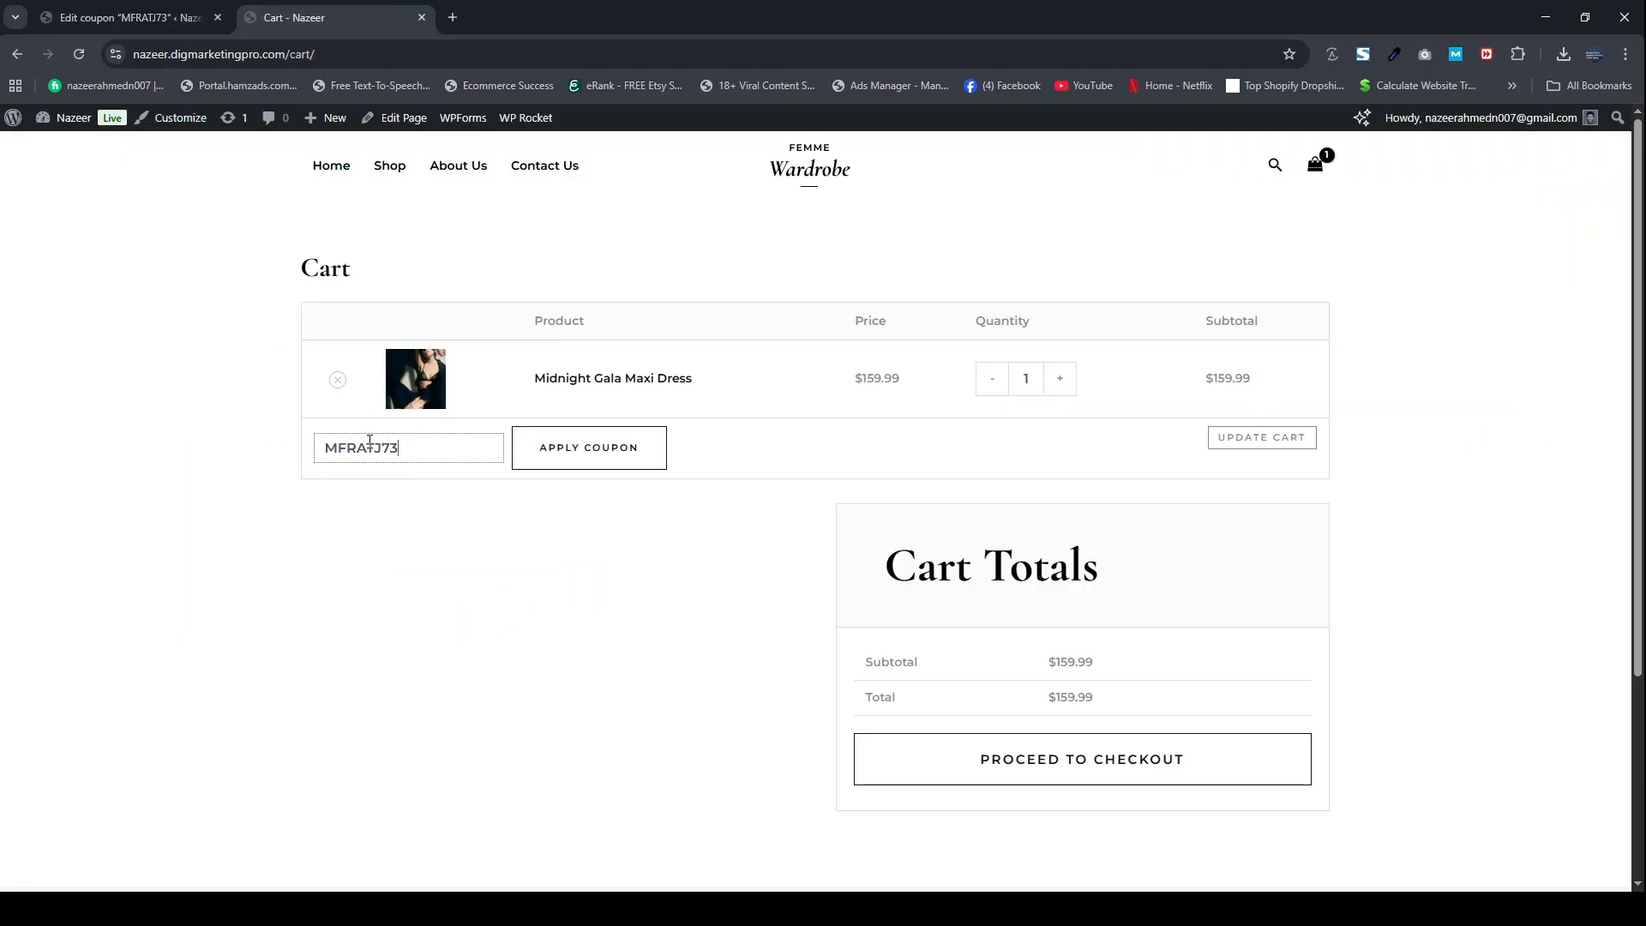
left_click(554, 457)
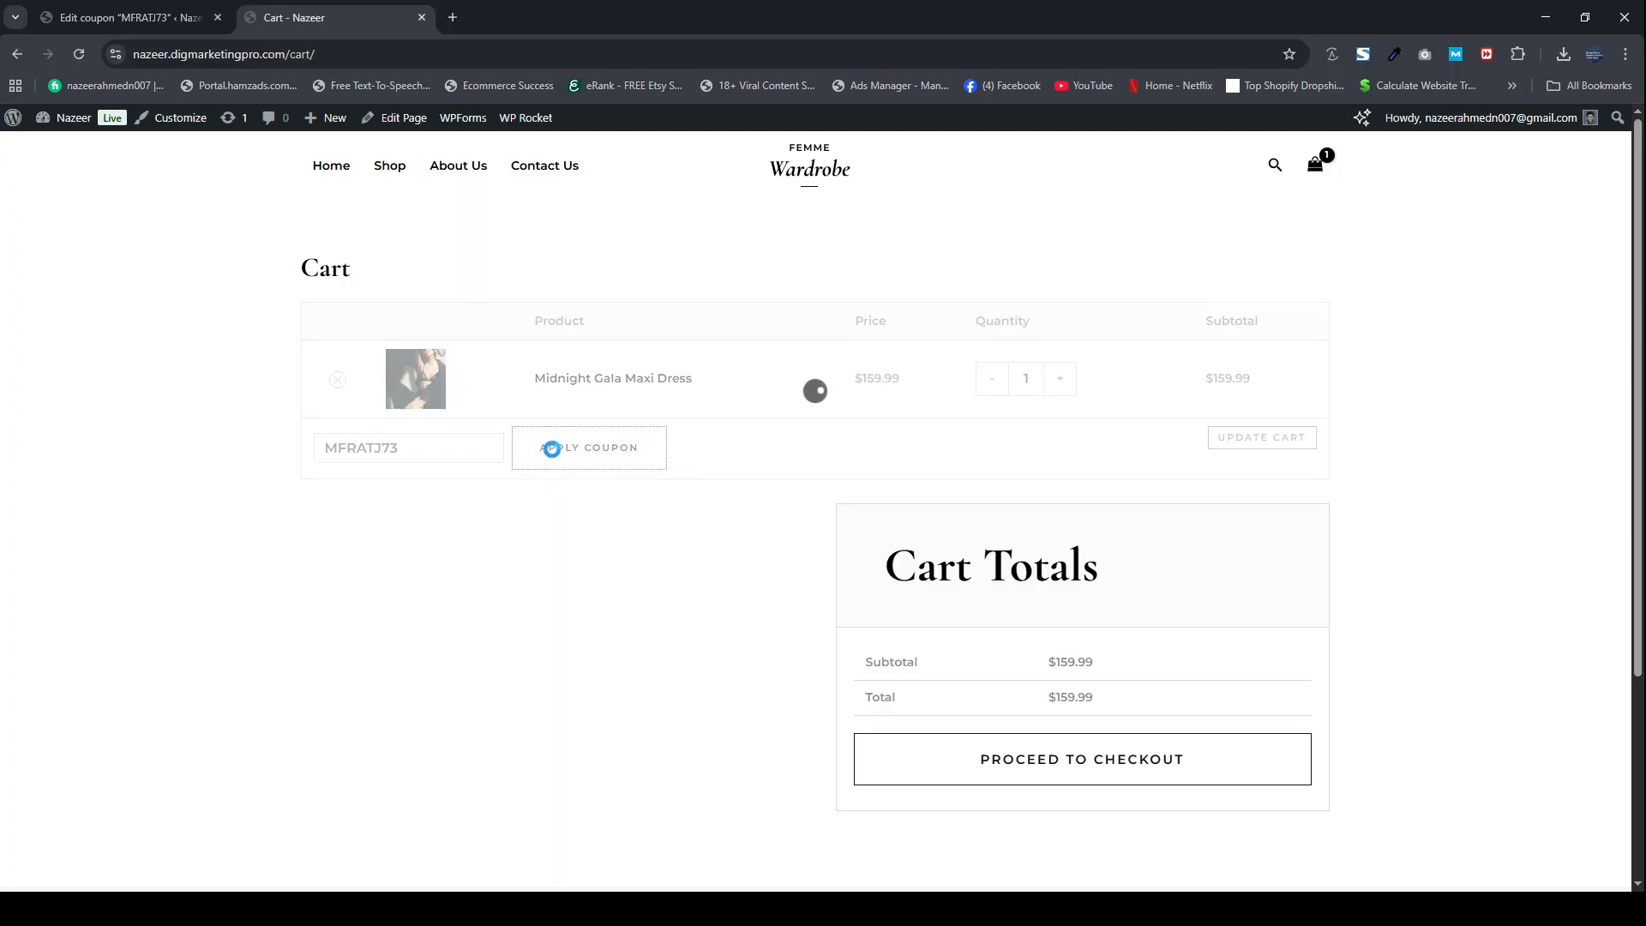
scroll(554, 456, "down", 3)
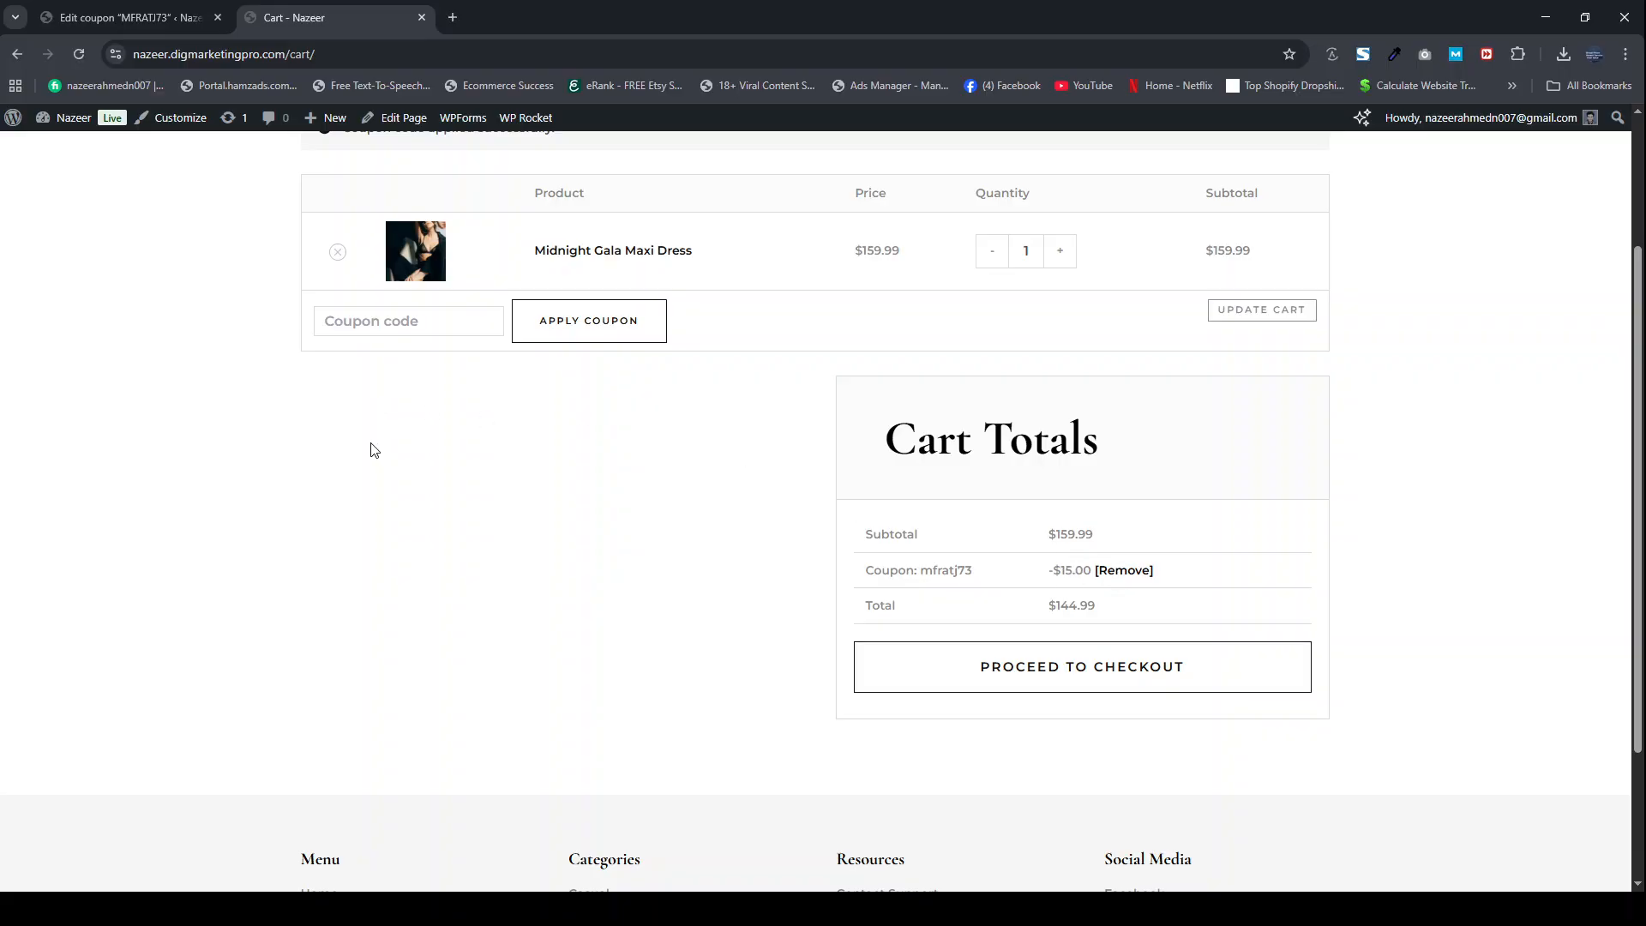
scroll(368, 447, "up", 1)
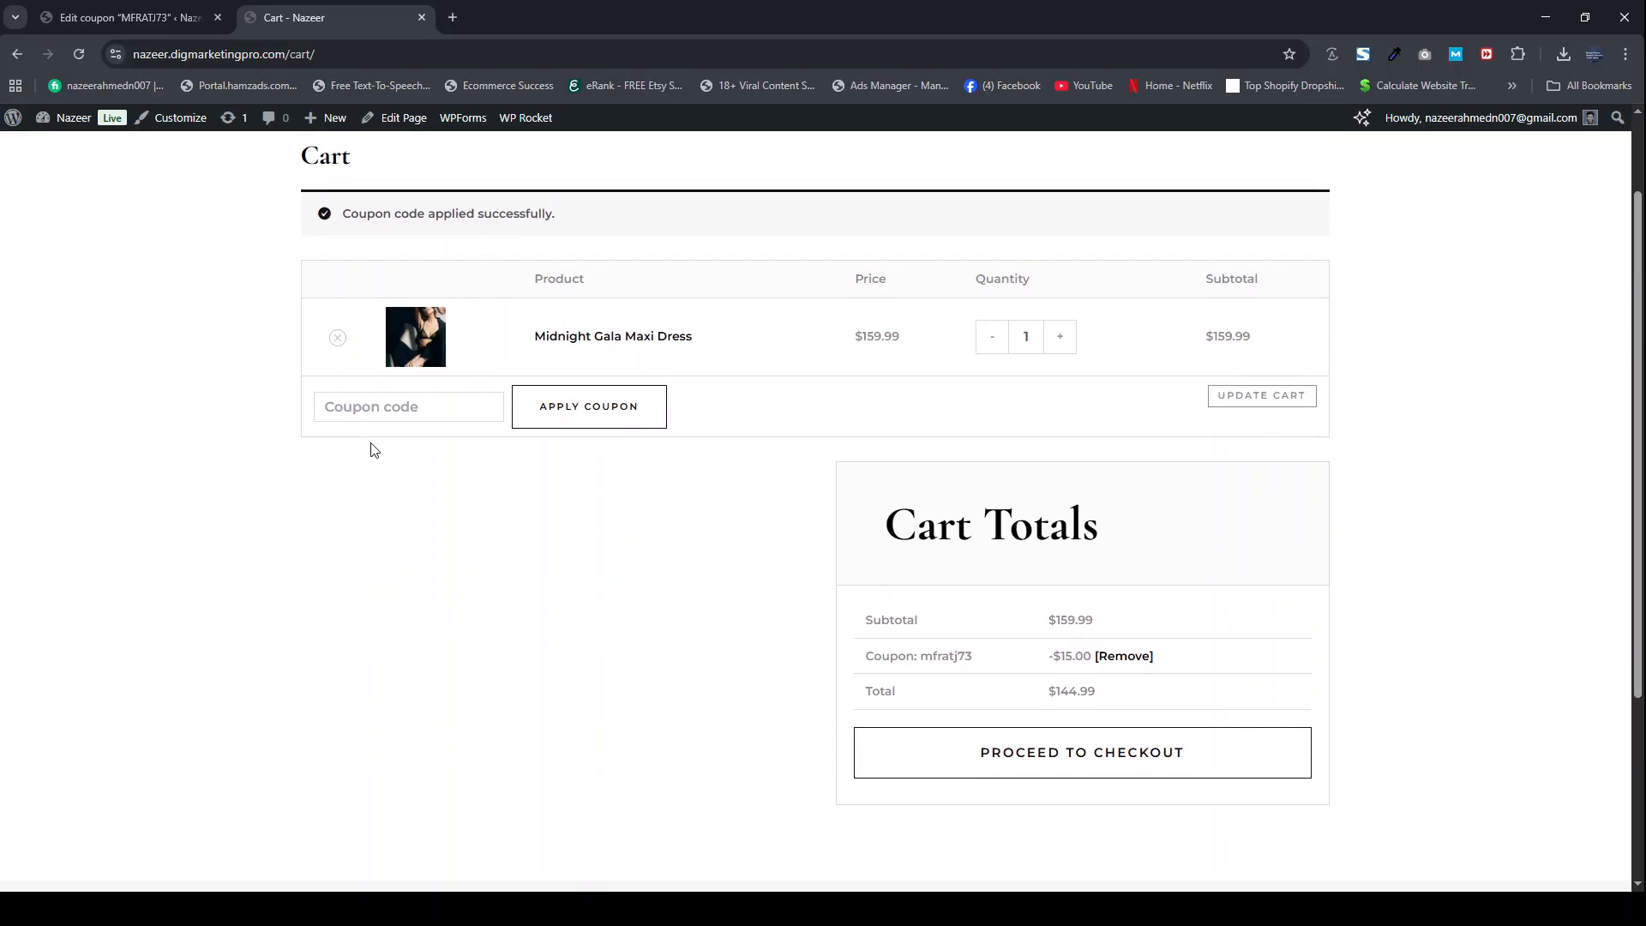
Step: Return to the coupon editor and examine the discount type choices and the expiry date calendar
left_click(102, 19)
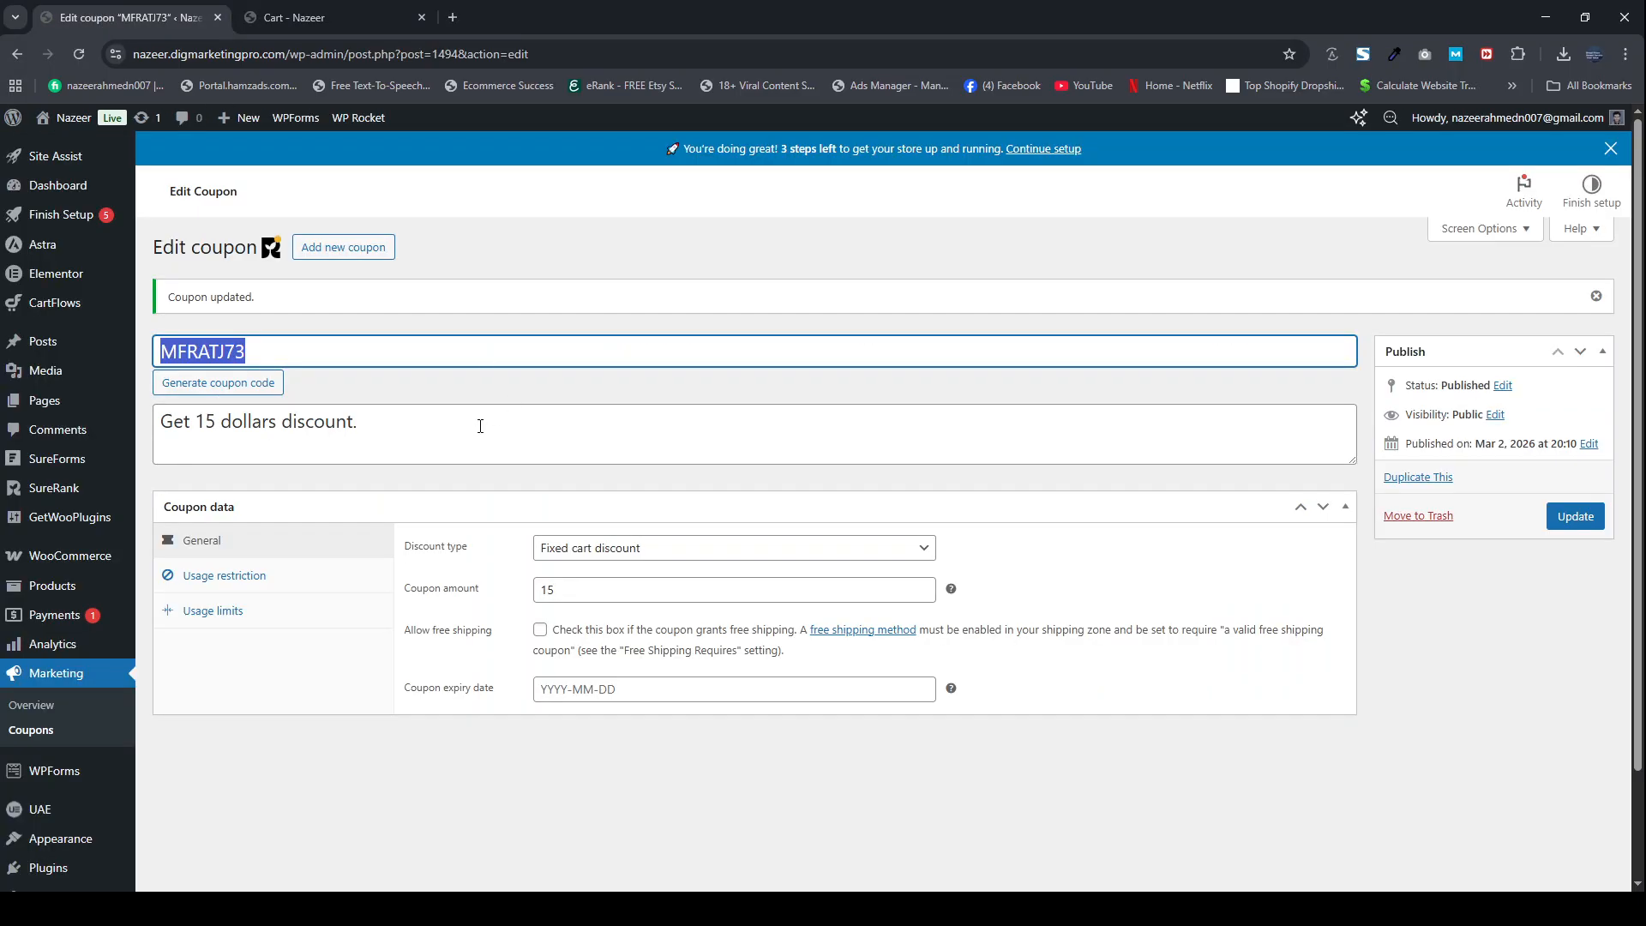
scroll(477, 426, "down", 2)
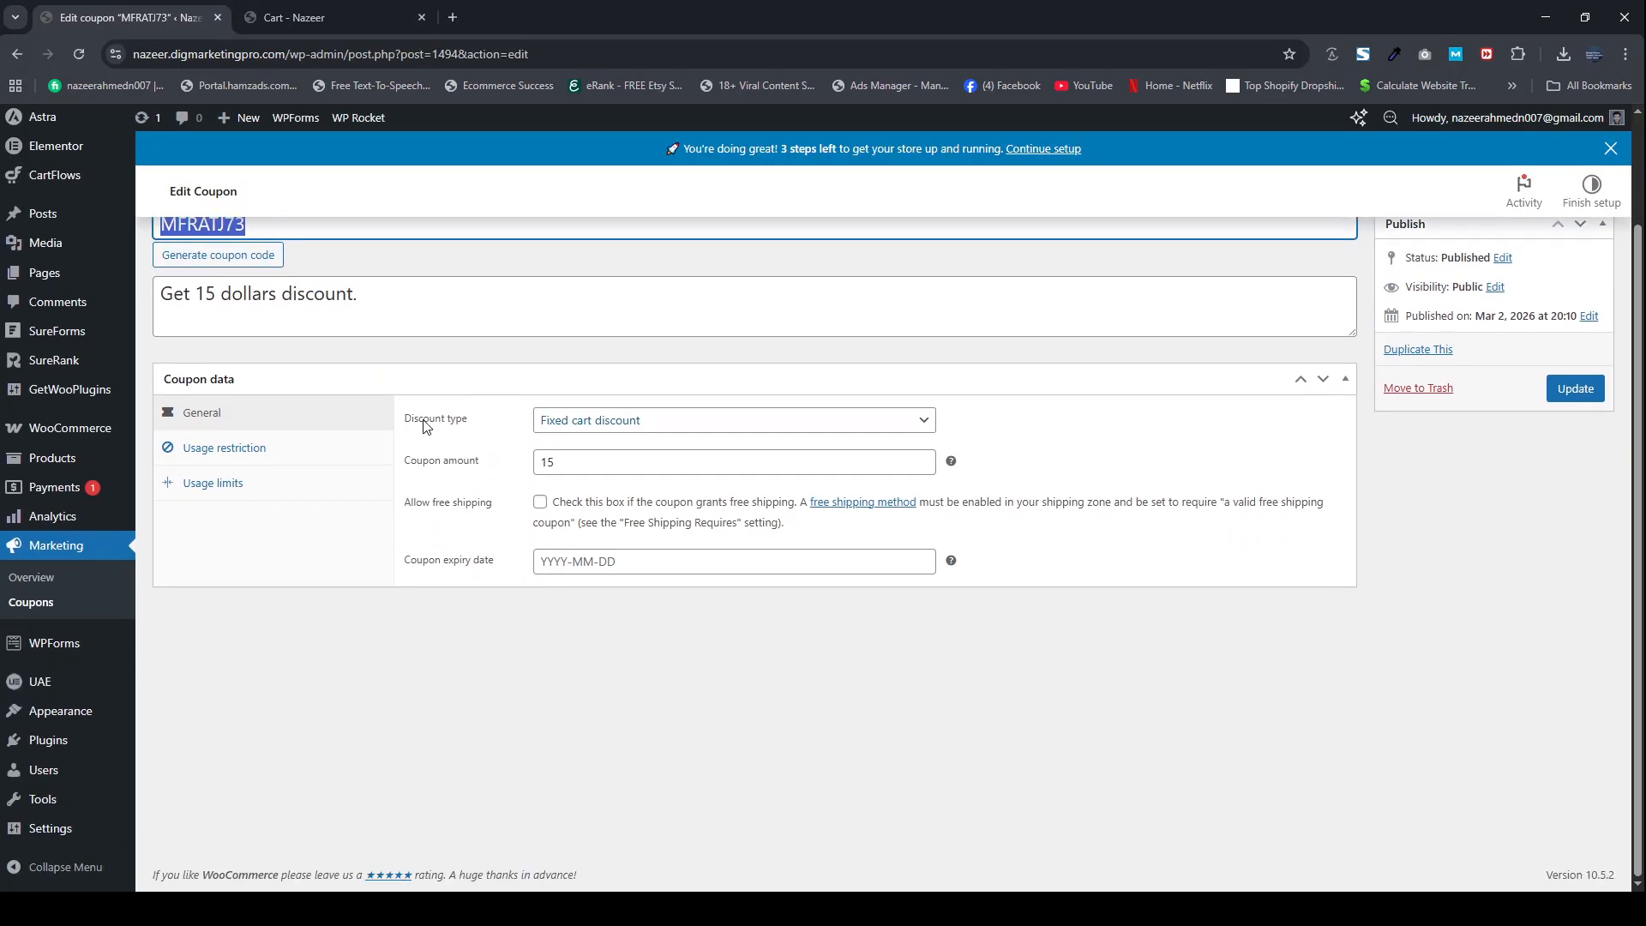
left_click(549, 429)
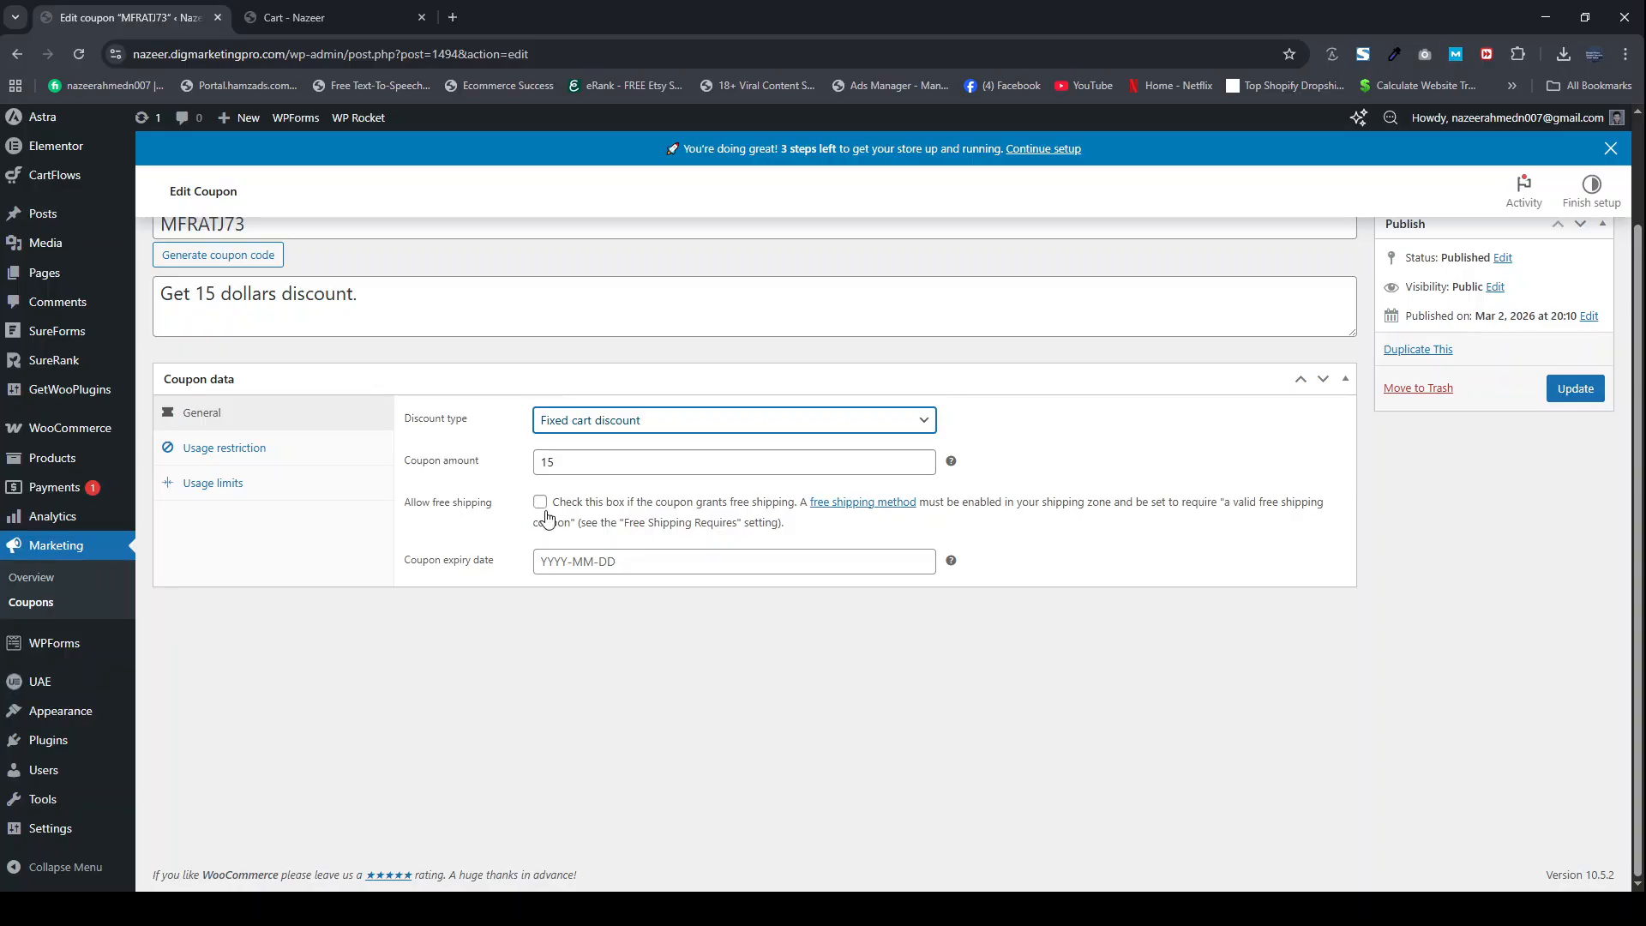
left_click(563, 557)
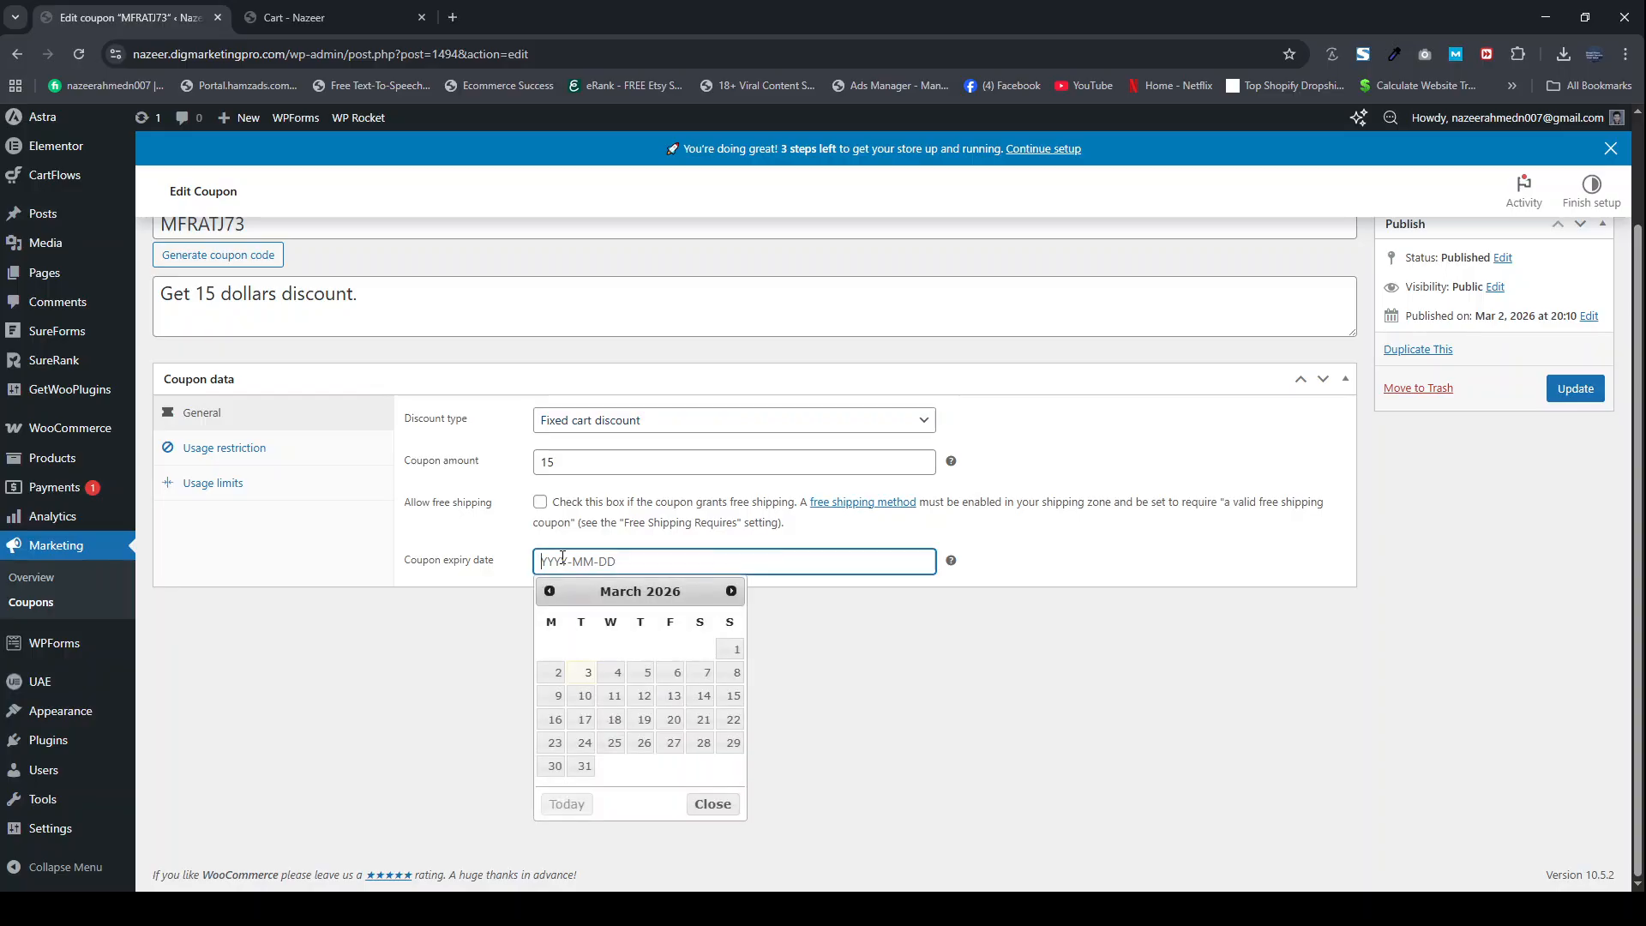
left_click(426, 636)
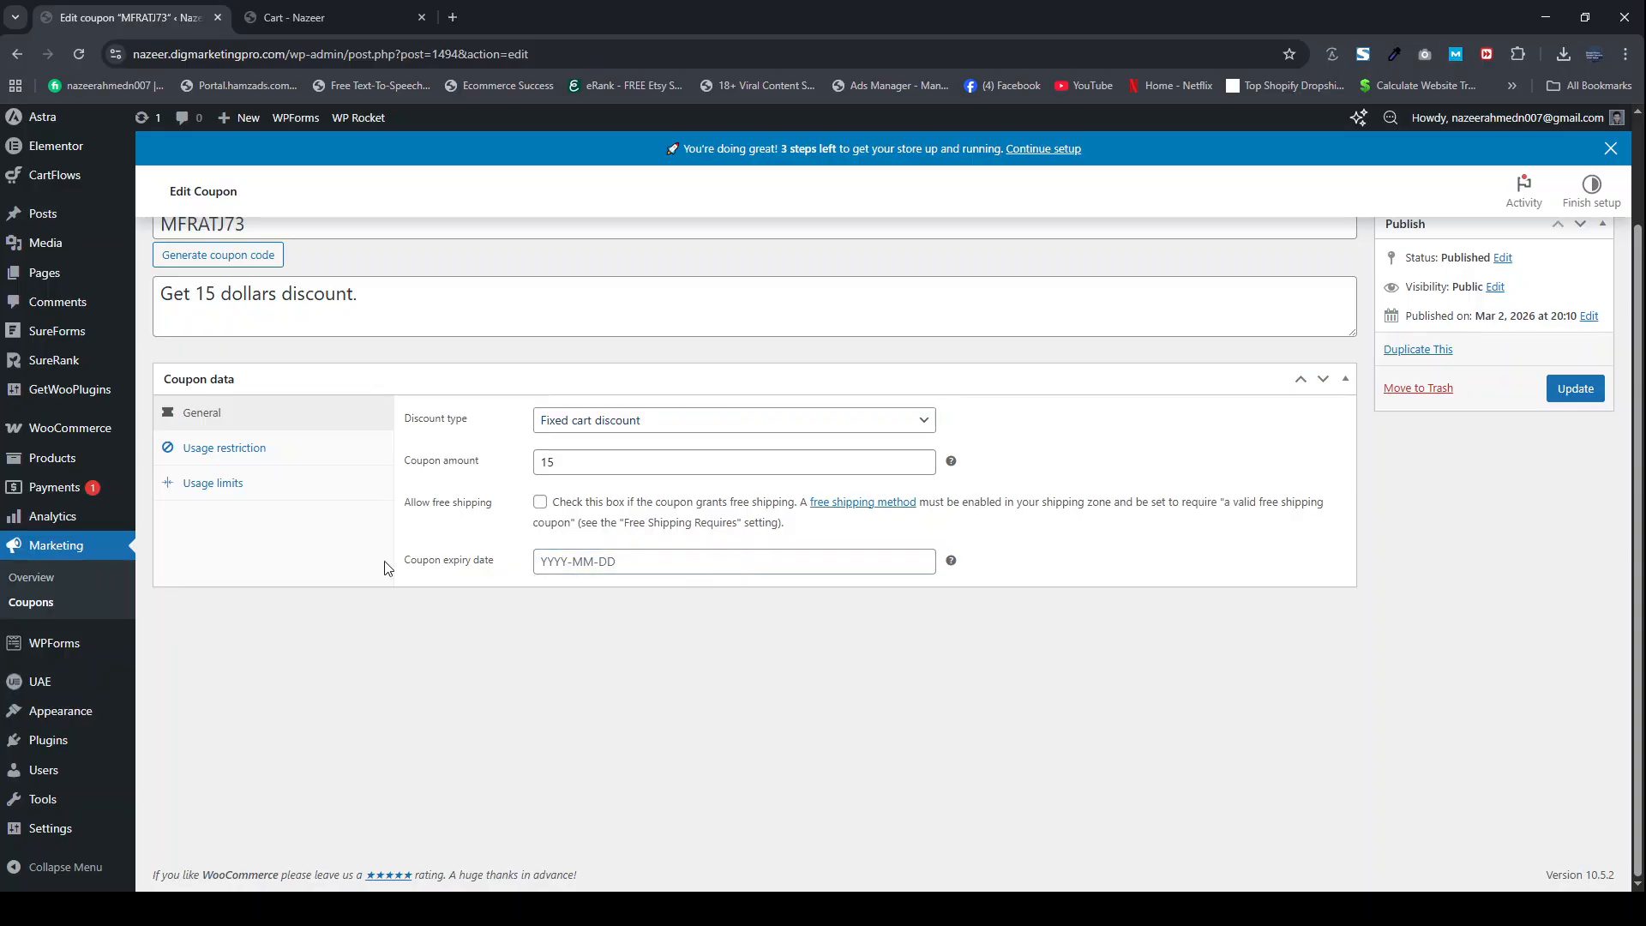
Step: Set the coupon's minimum spend restriction to 40 and update the coupon
left_click(271, 449)
left_click(546, 420)
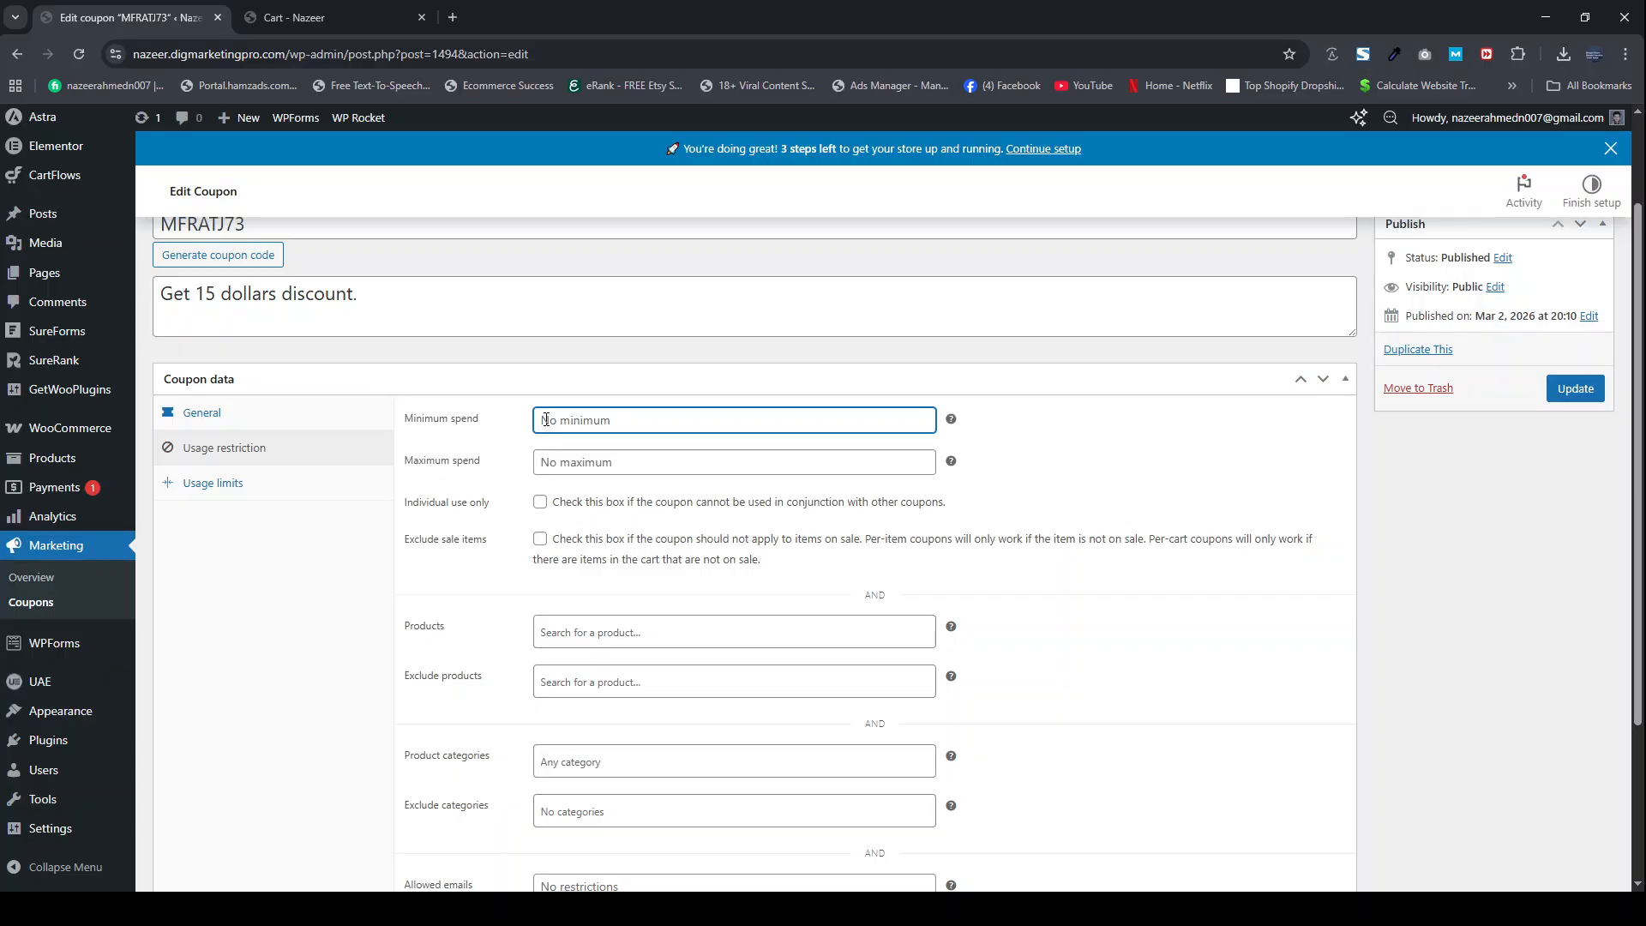
type("2")
key("BackSpace")
key("BackSpace")
type("40")
left_click(1574, 388)
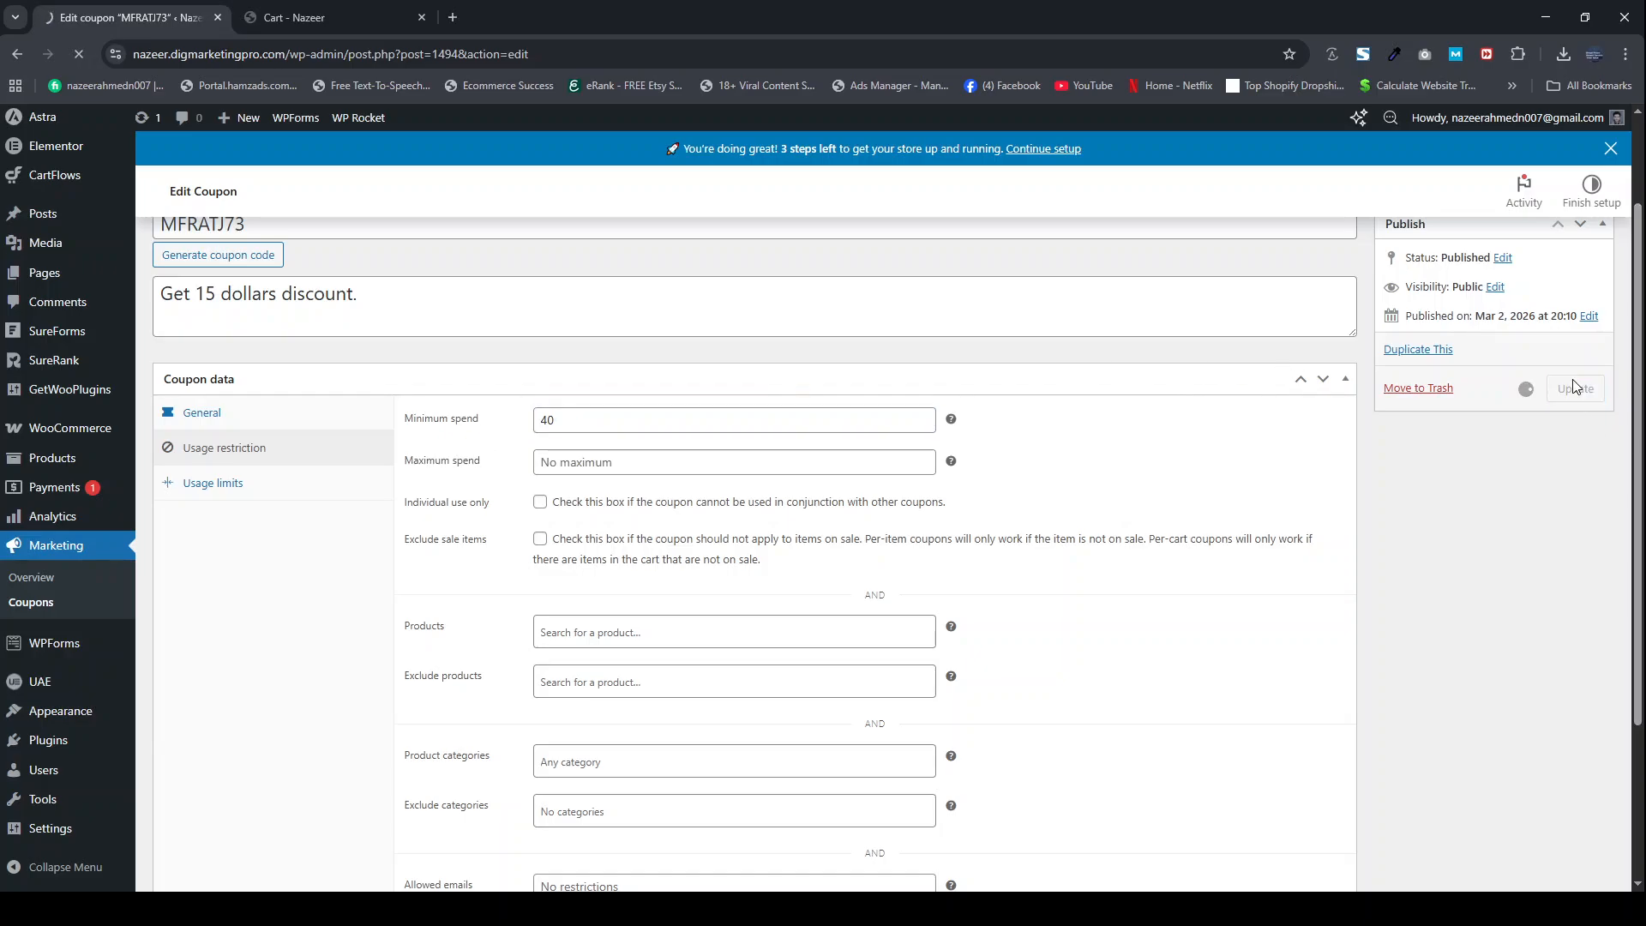
Step: Replace the Midnight Gala Maxi Dress in the storefront cart with one Power Suit and view the cart
left_click(315, 16)
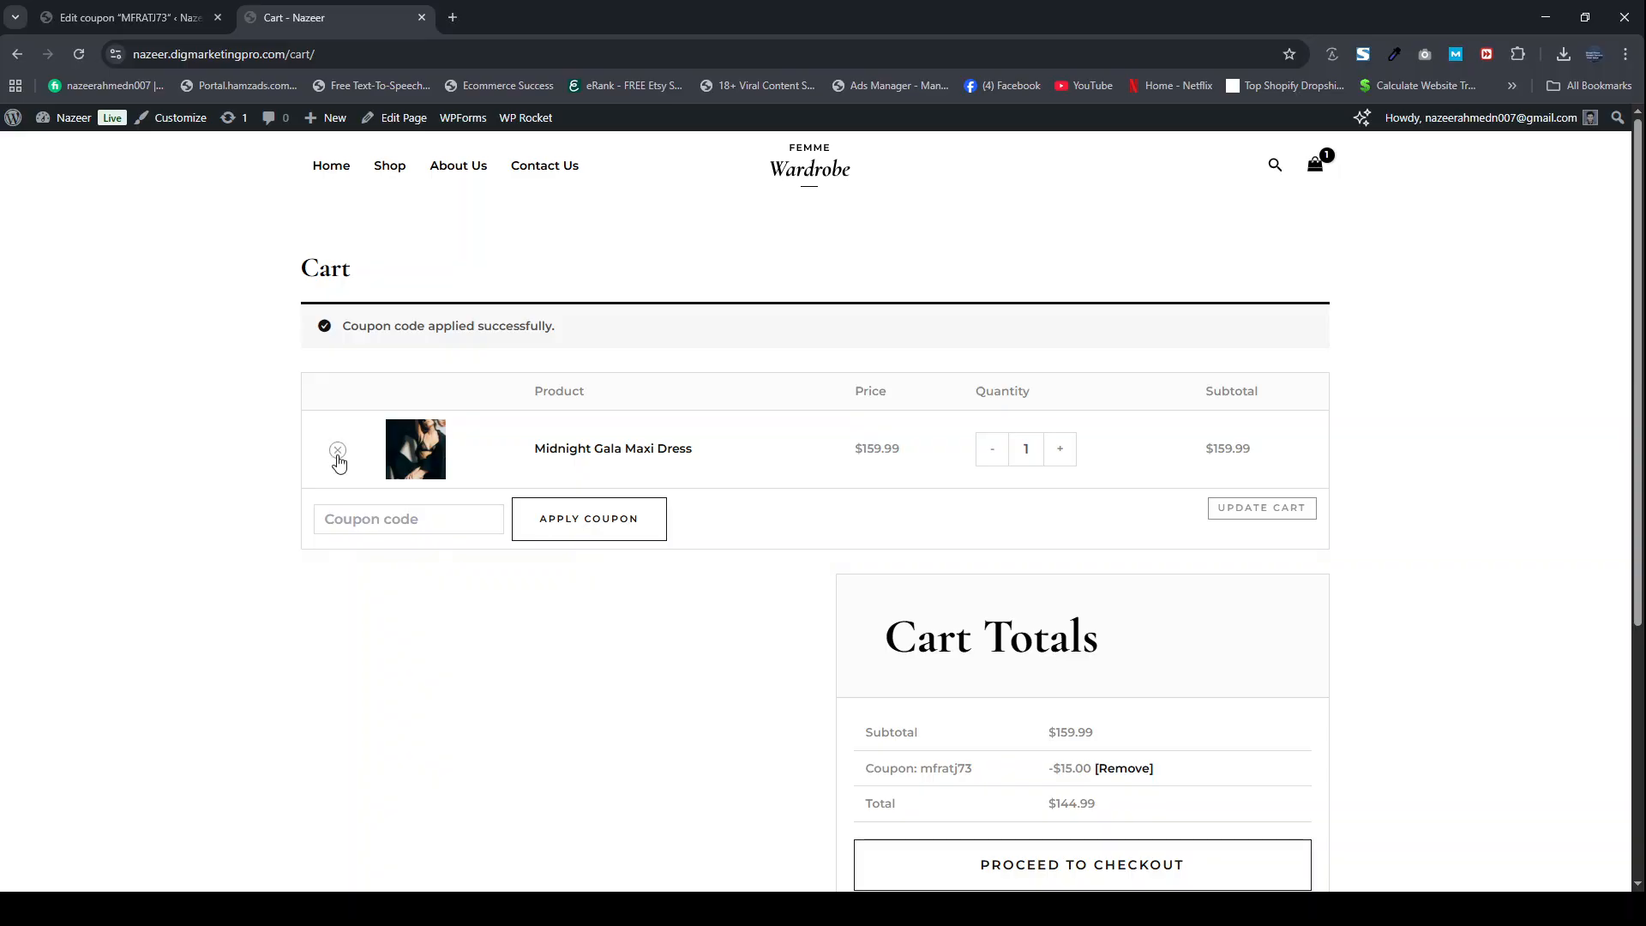
left_click(337, 450)
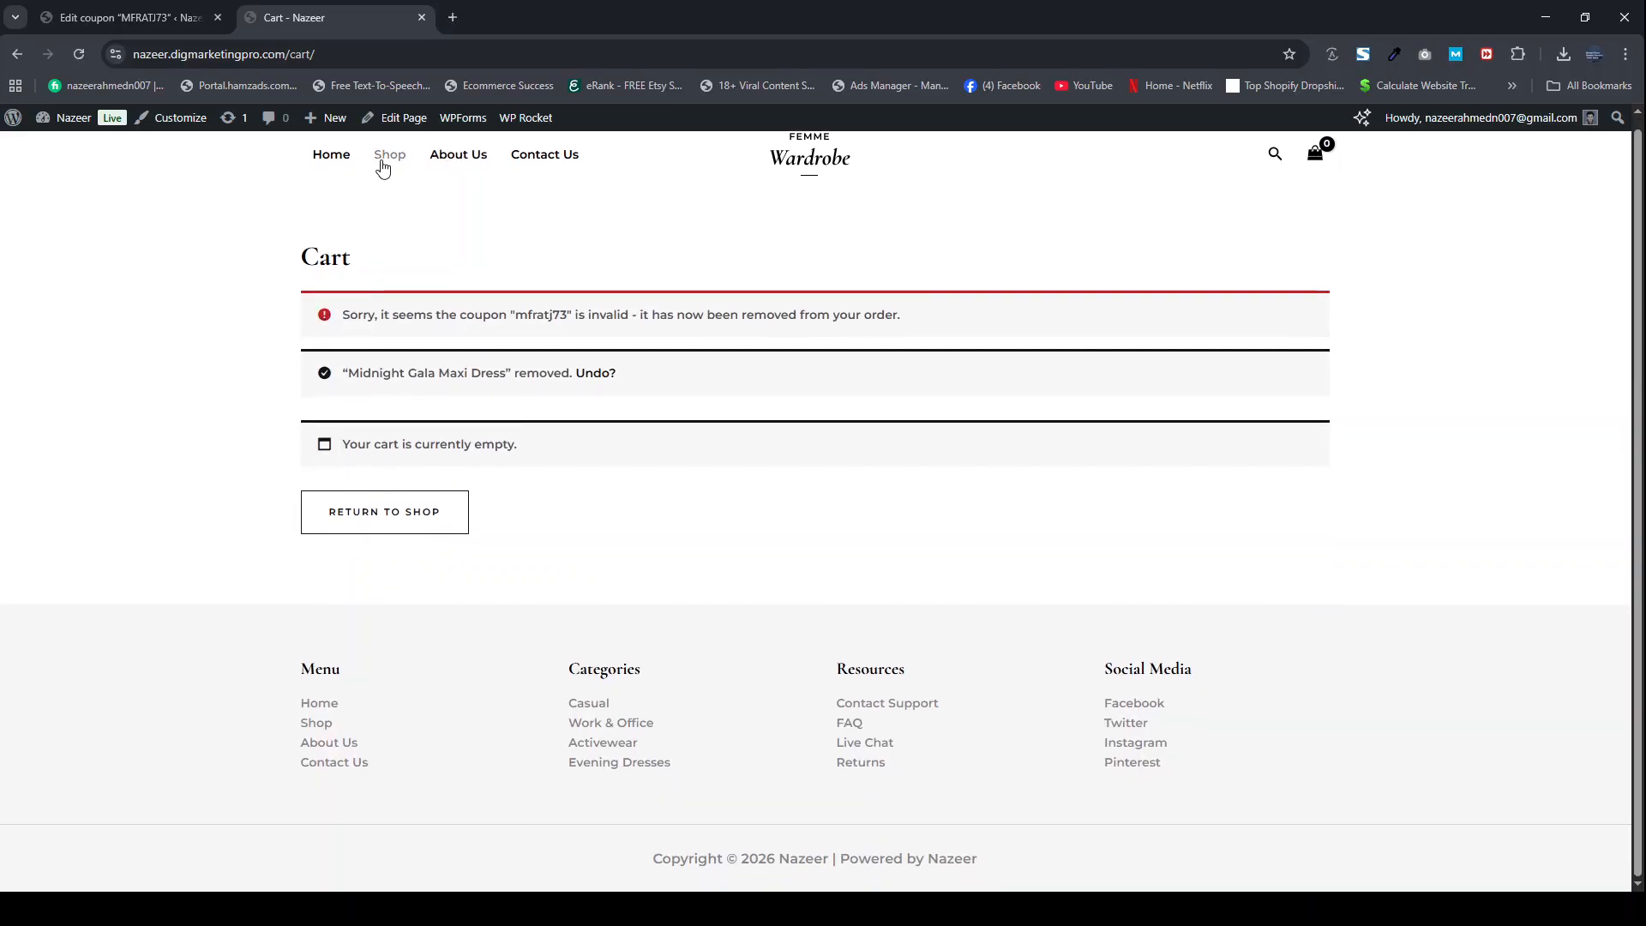
left_click(383, 166)
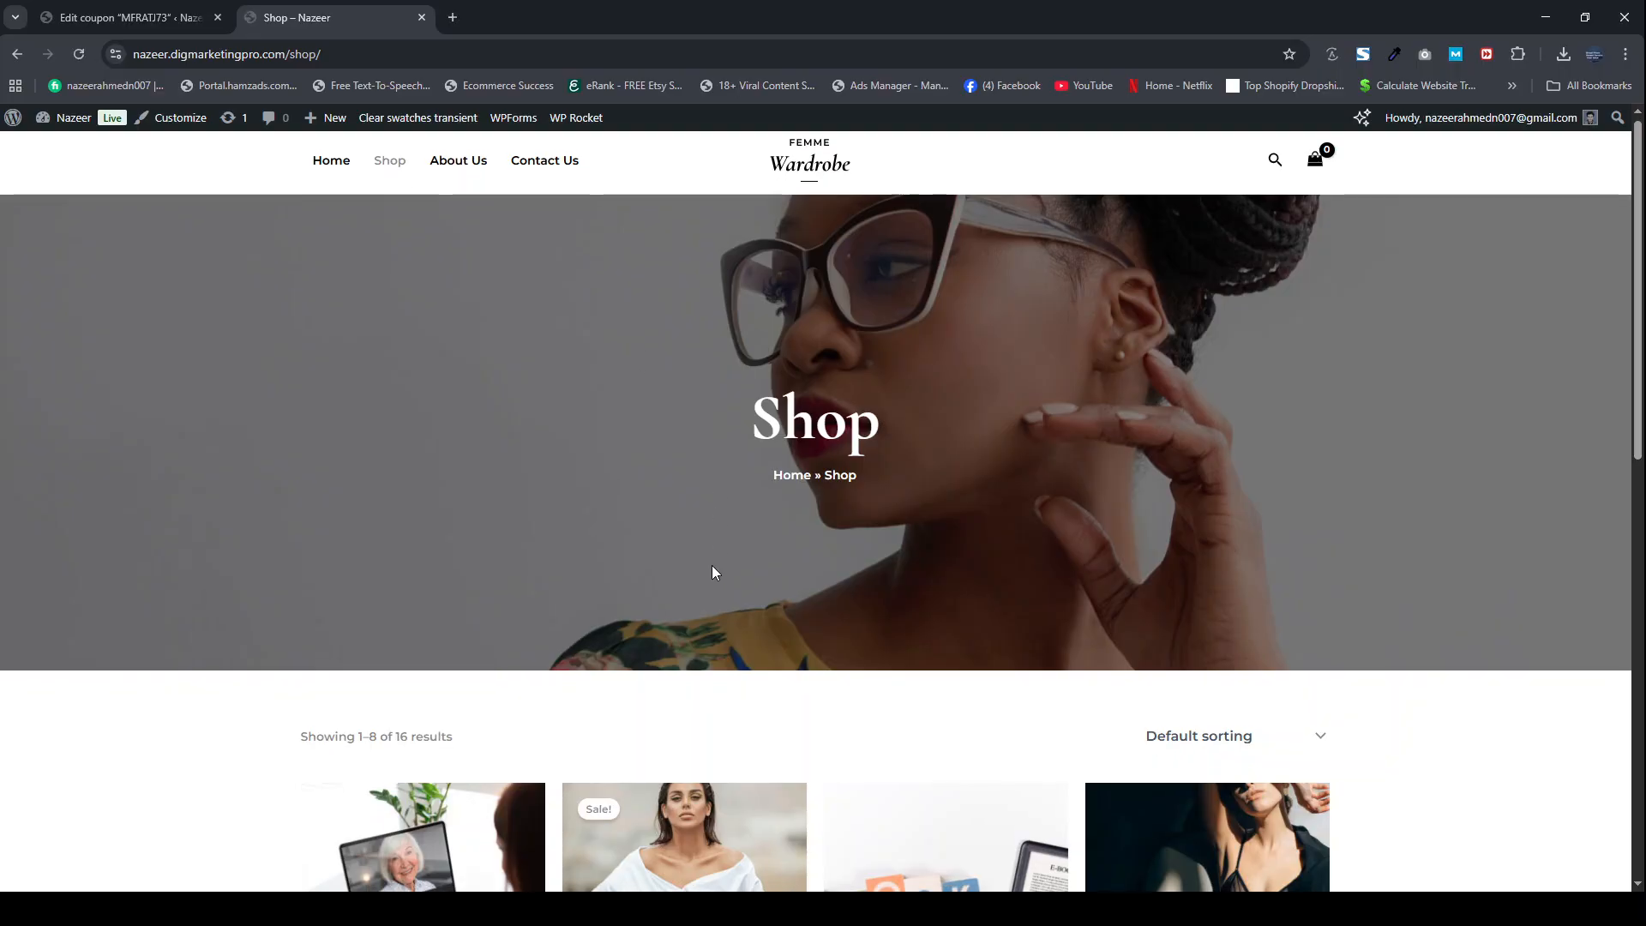
scroll(713, 567, "down", 6)
scroll(761, 506, "down", 3)
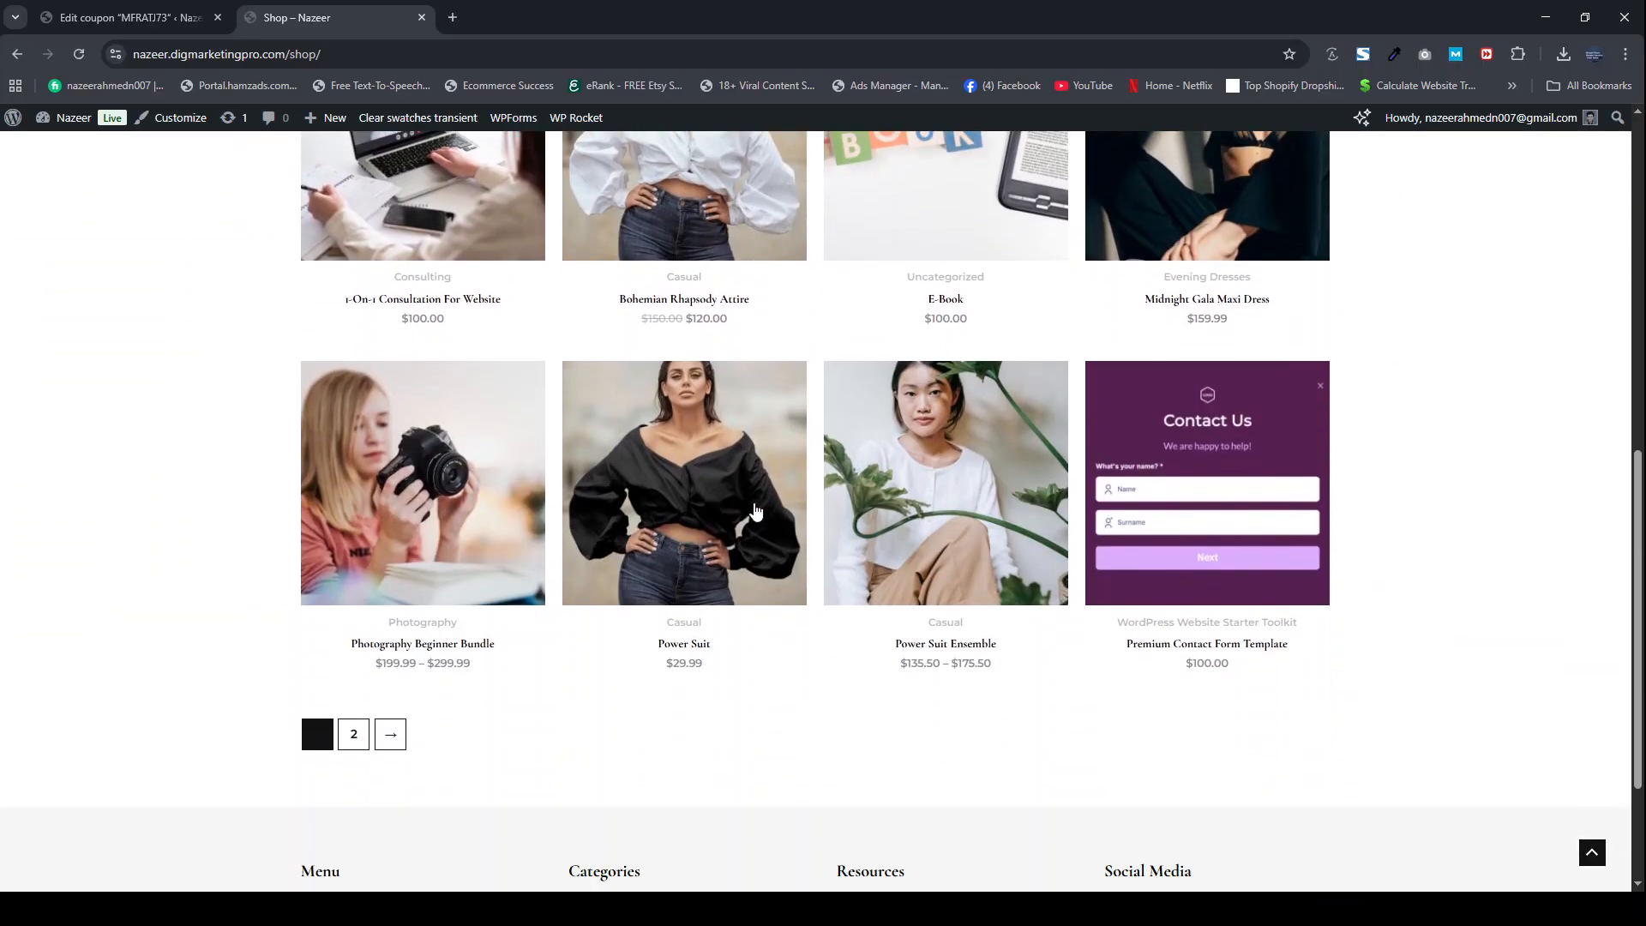
left_click(679, 512)
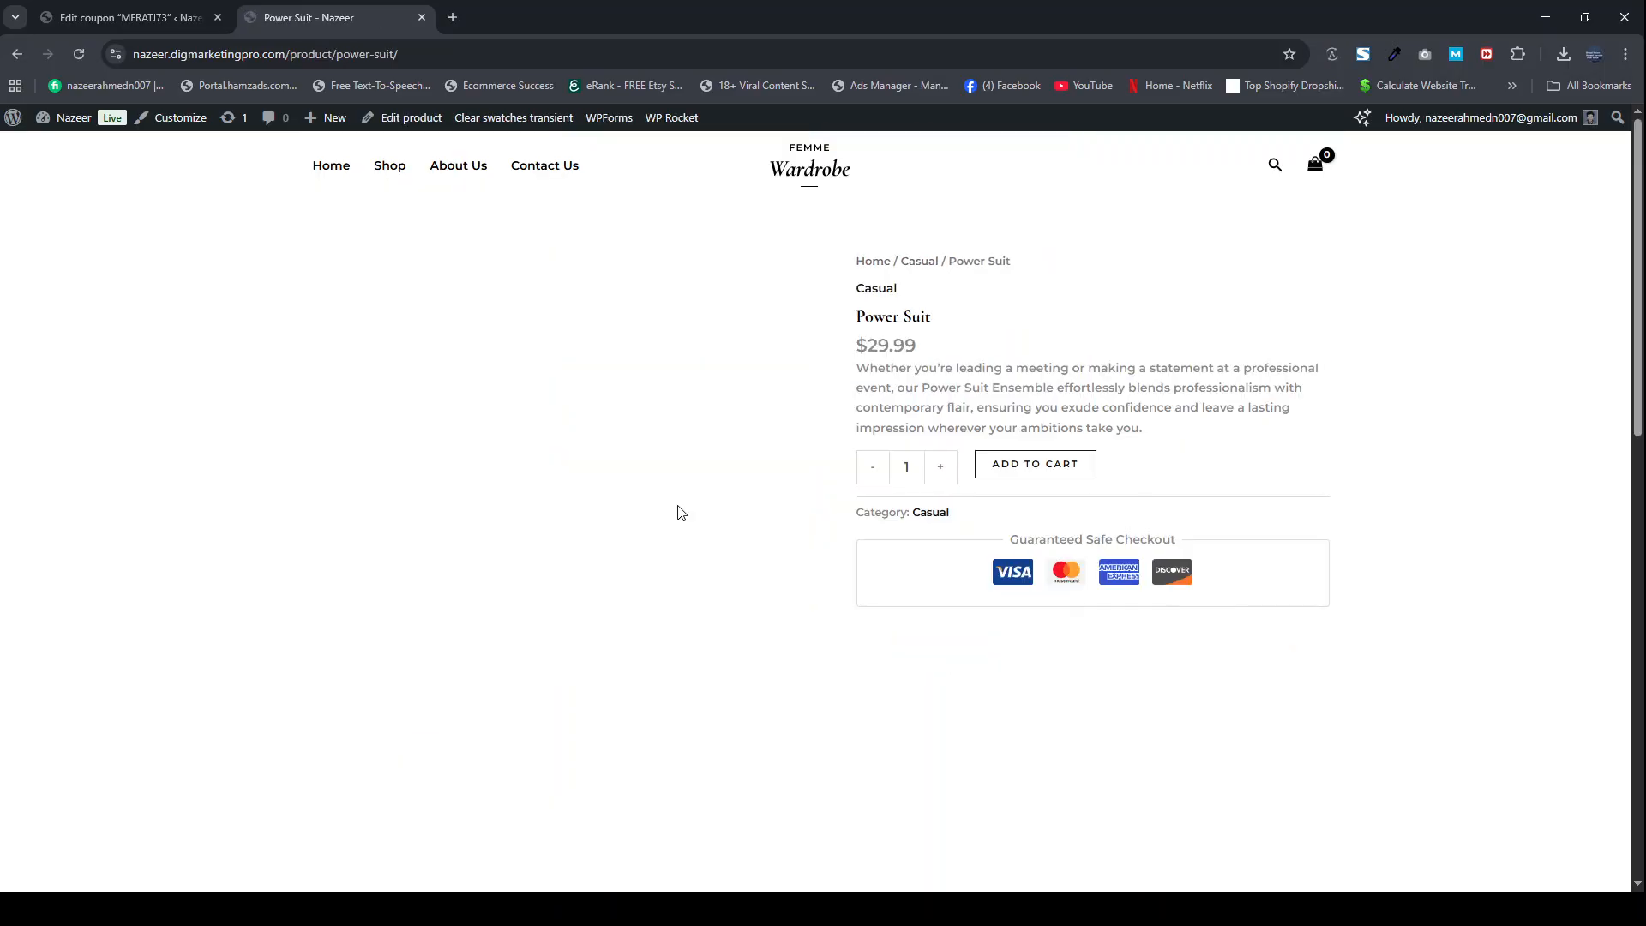
left_click(1016, 474)
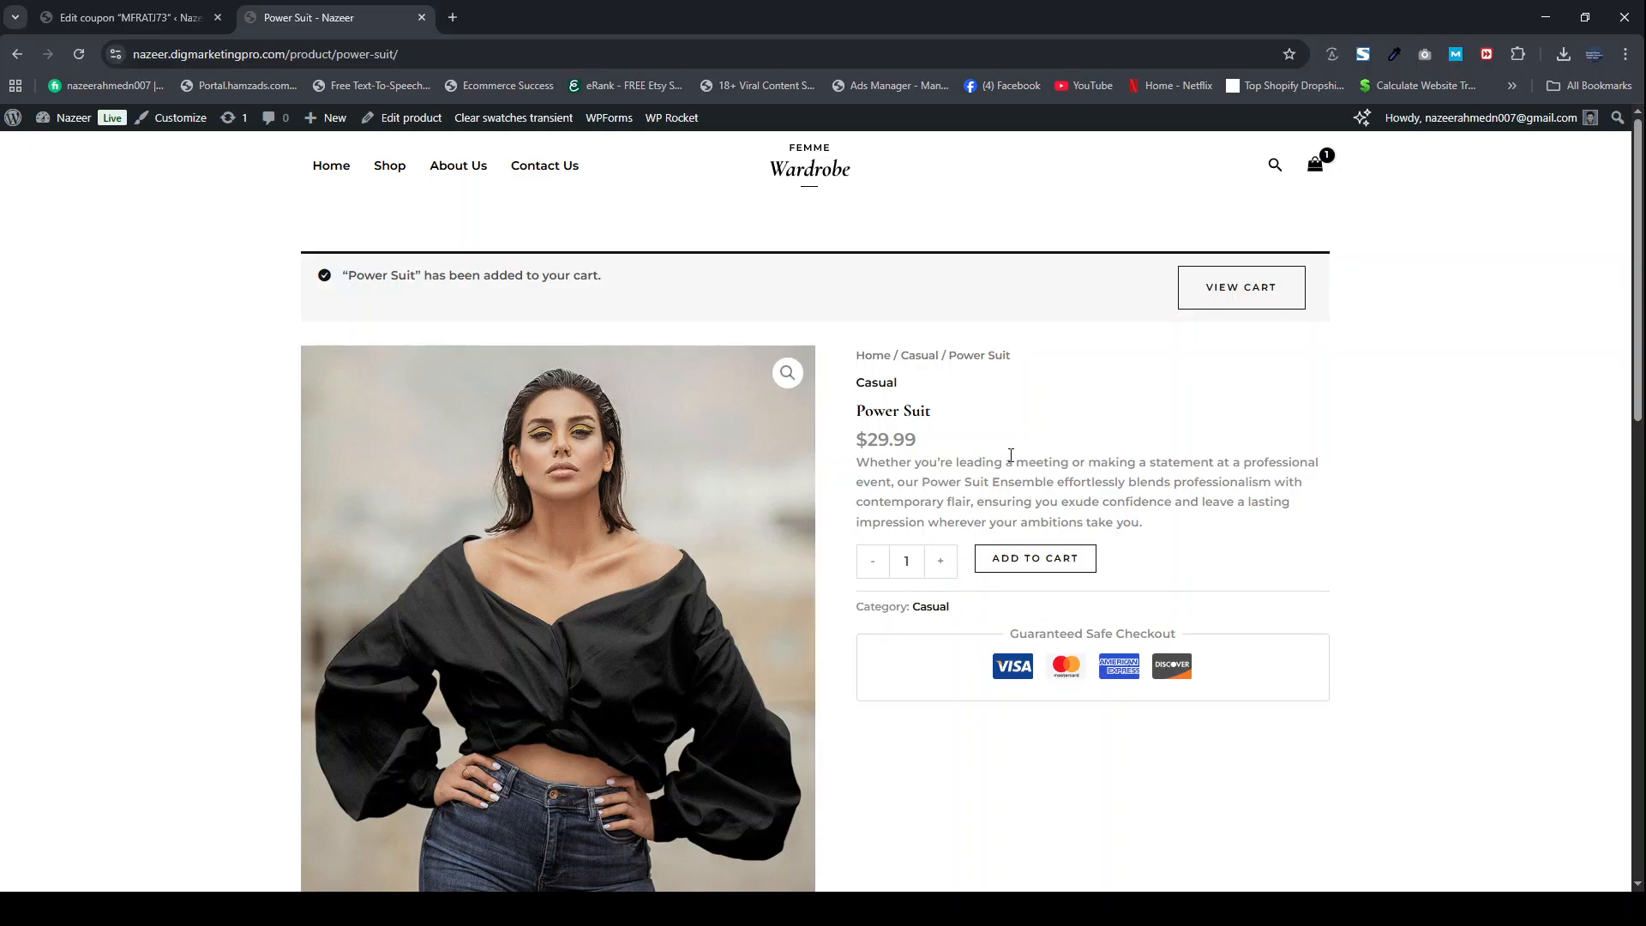
left_click(1212, 292)
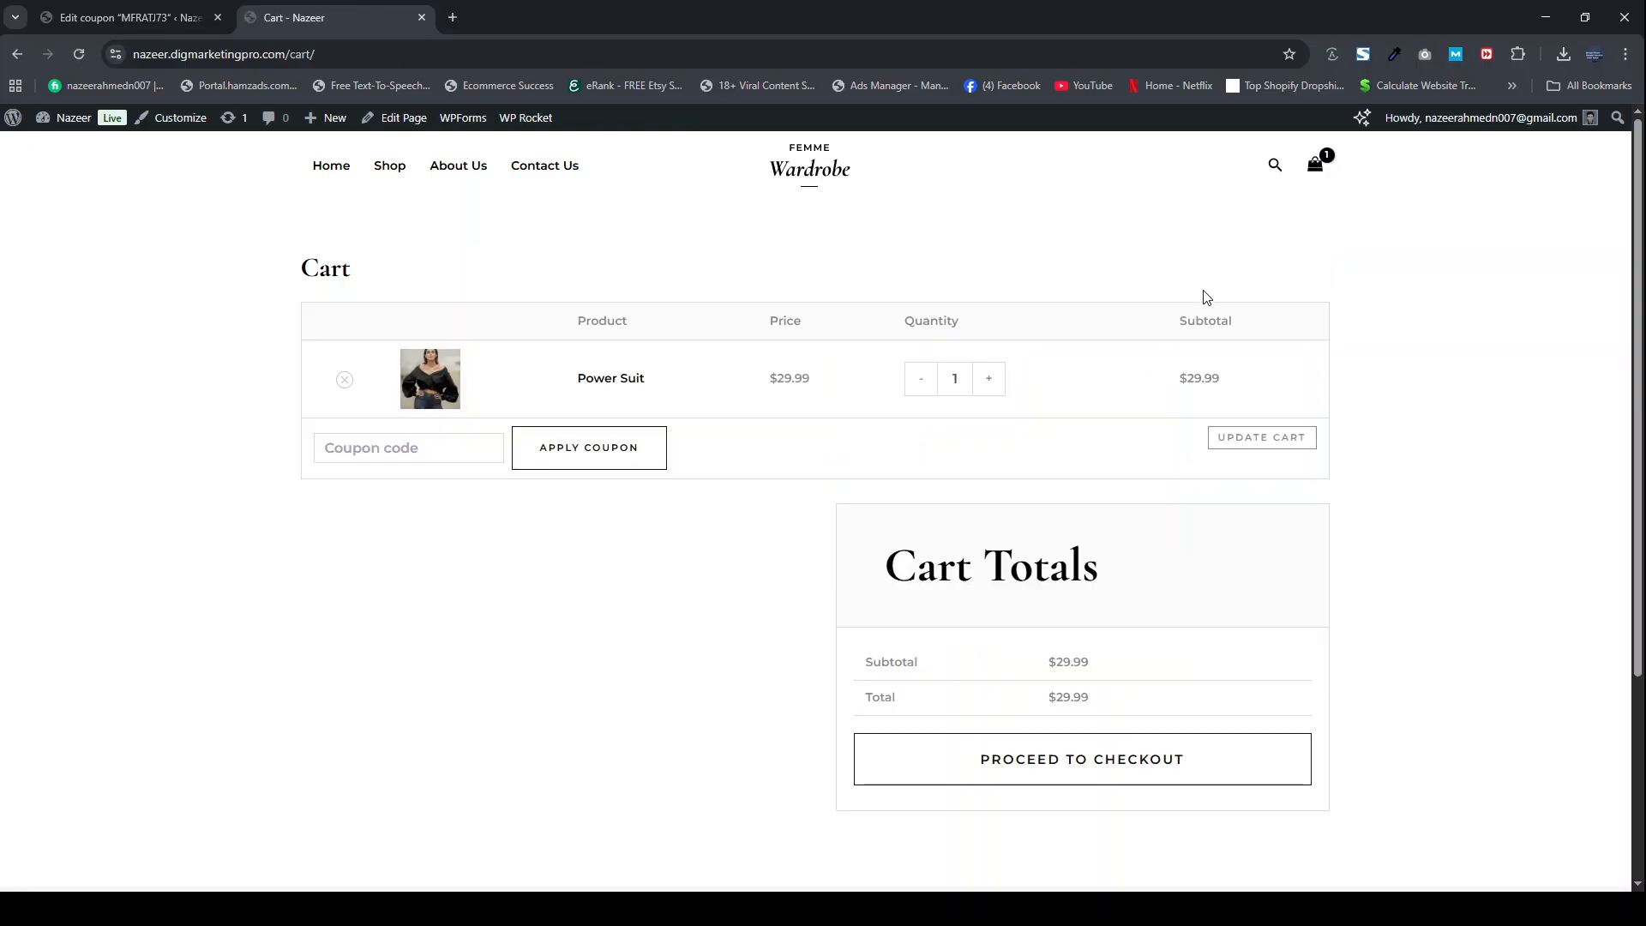
Step: Try to apply the coupon code MFRATJ73 to the Power Suit cart and check the cart totals
left_click(398, 442)
type("MFRATJ73")
left_click(561, 462)
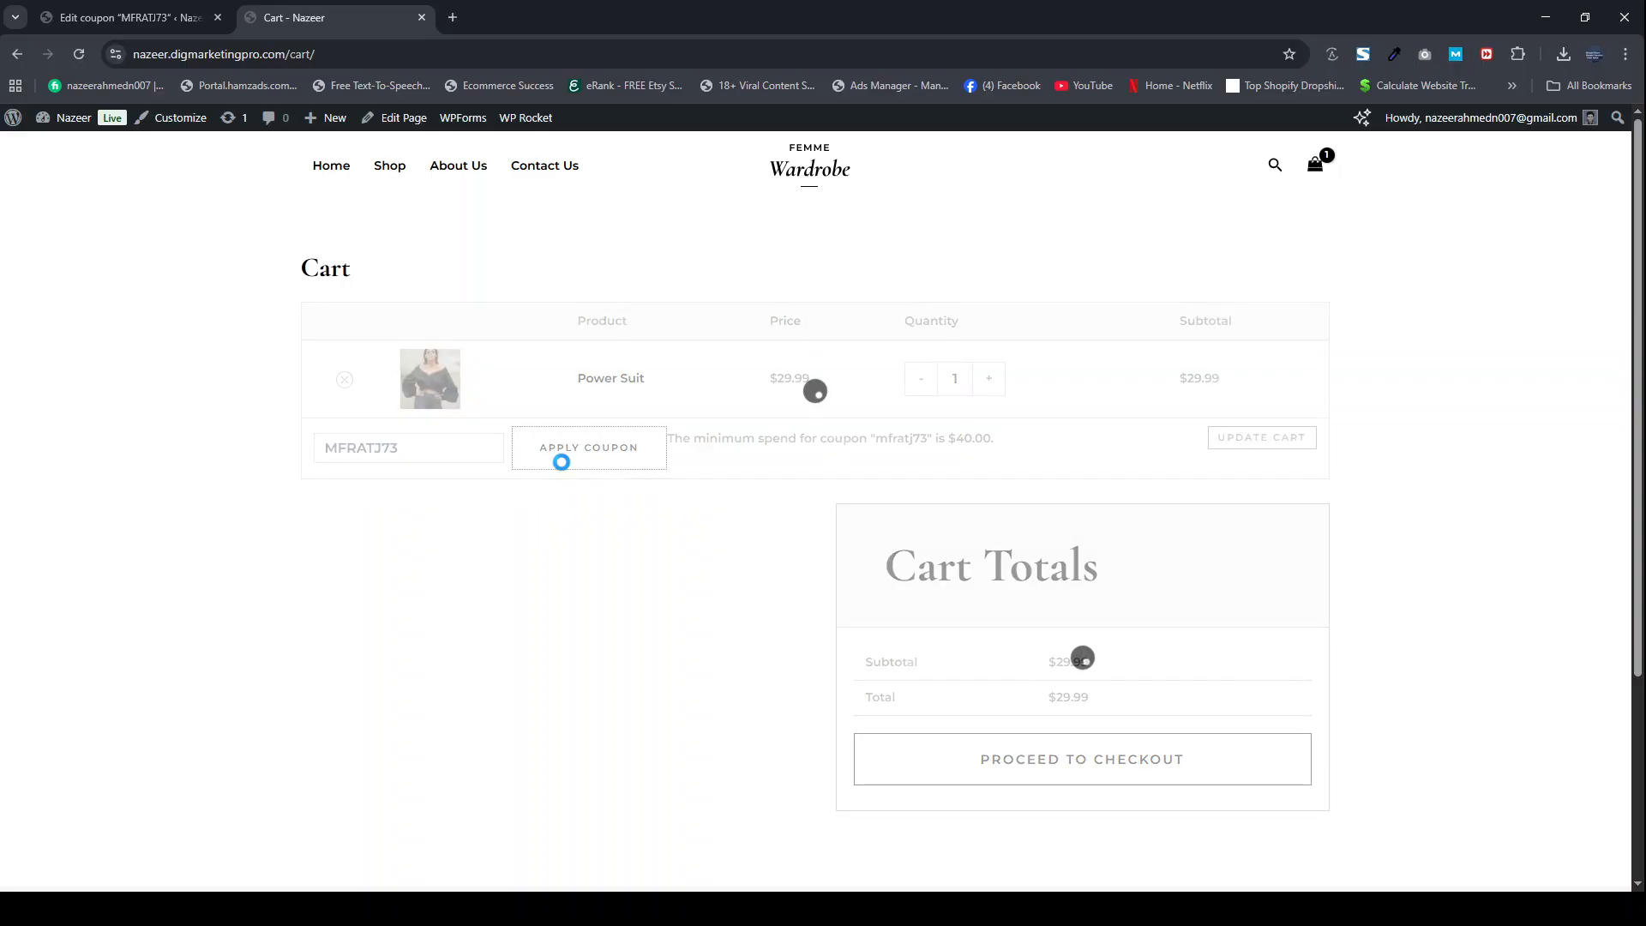
scroll(757, 453, "down", 1)
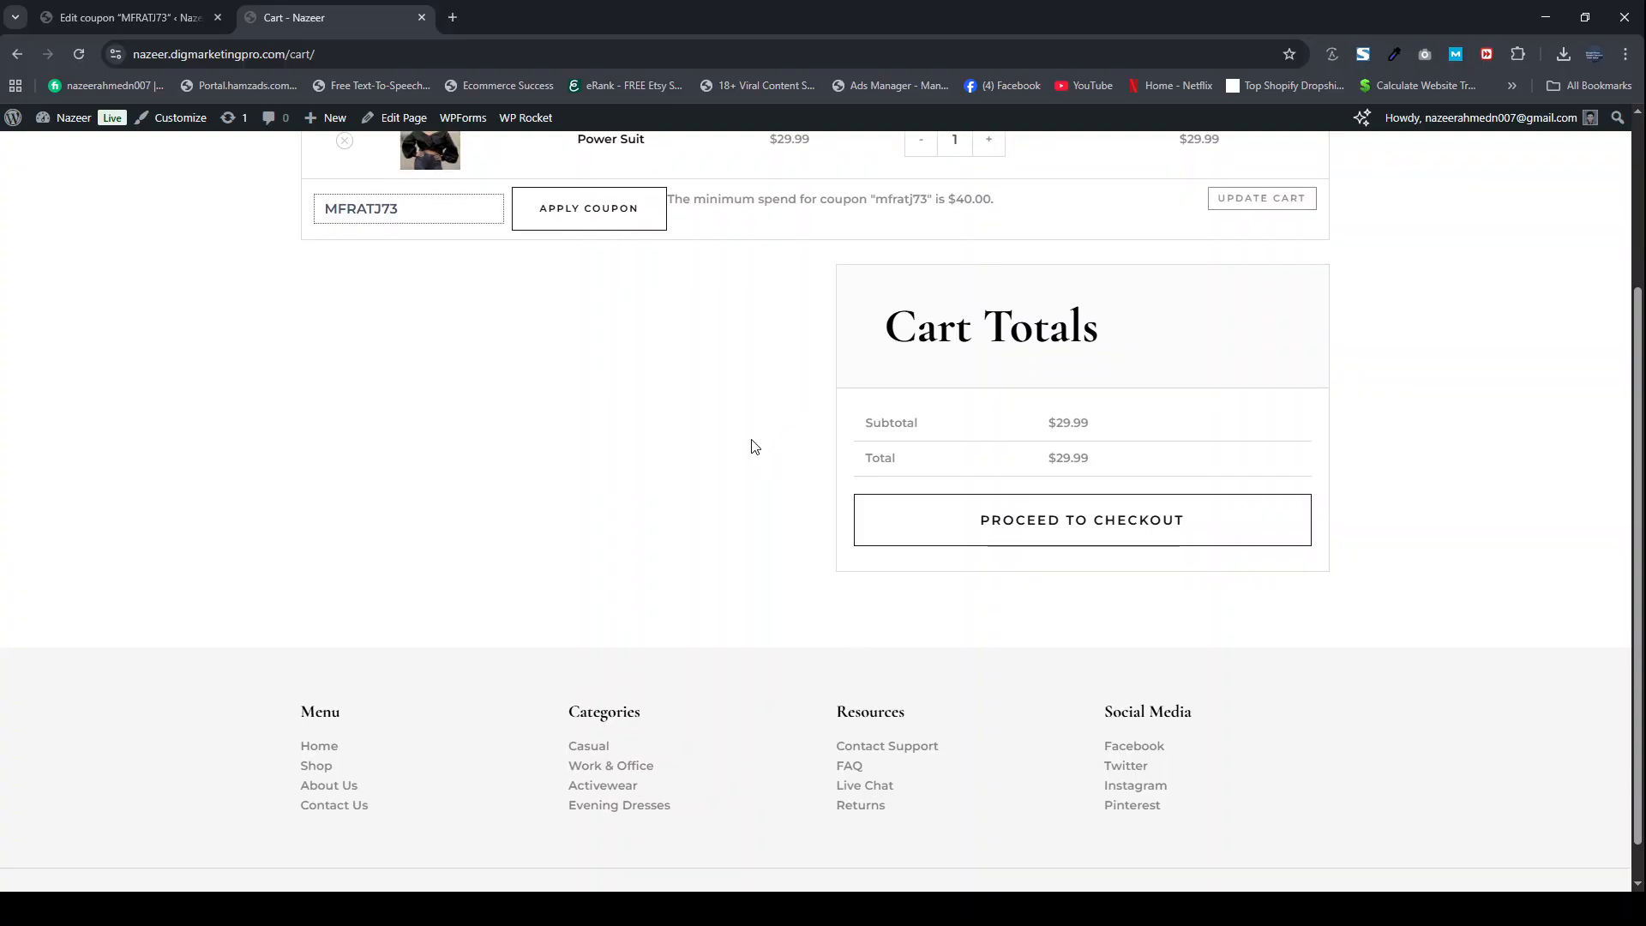
Step: Return to the coupon editor, restrict the coupon's usage to the product Bohemian Rhapsody Attire, and update the coupon
scroll(739, 474, "up", 3)
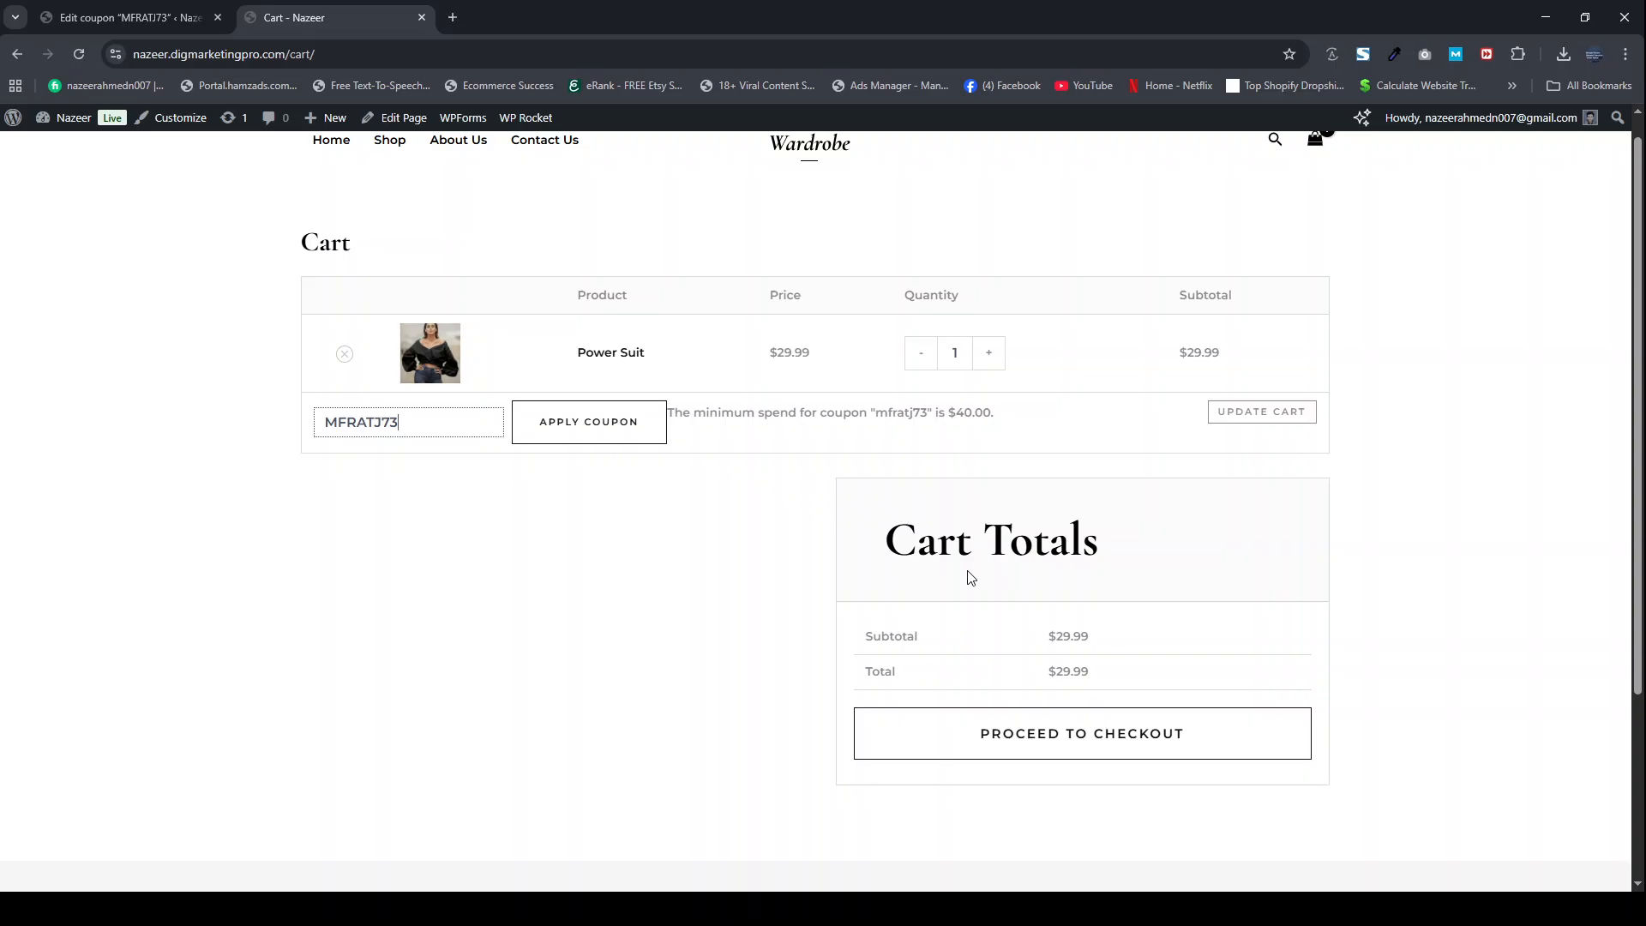
left_click(140, 19)
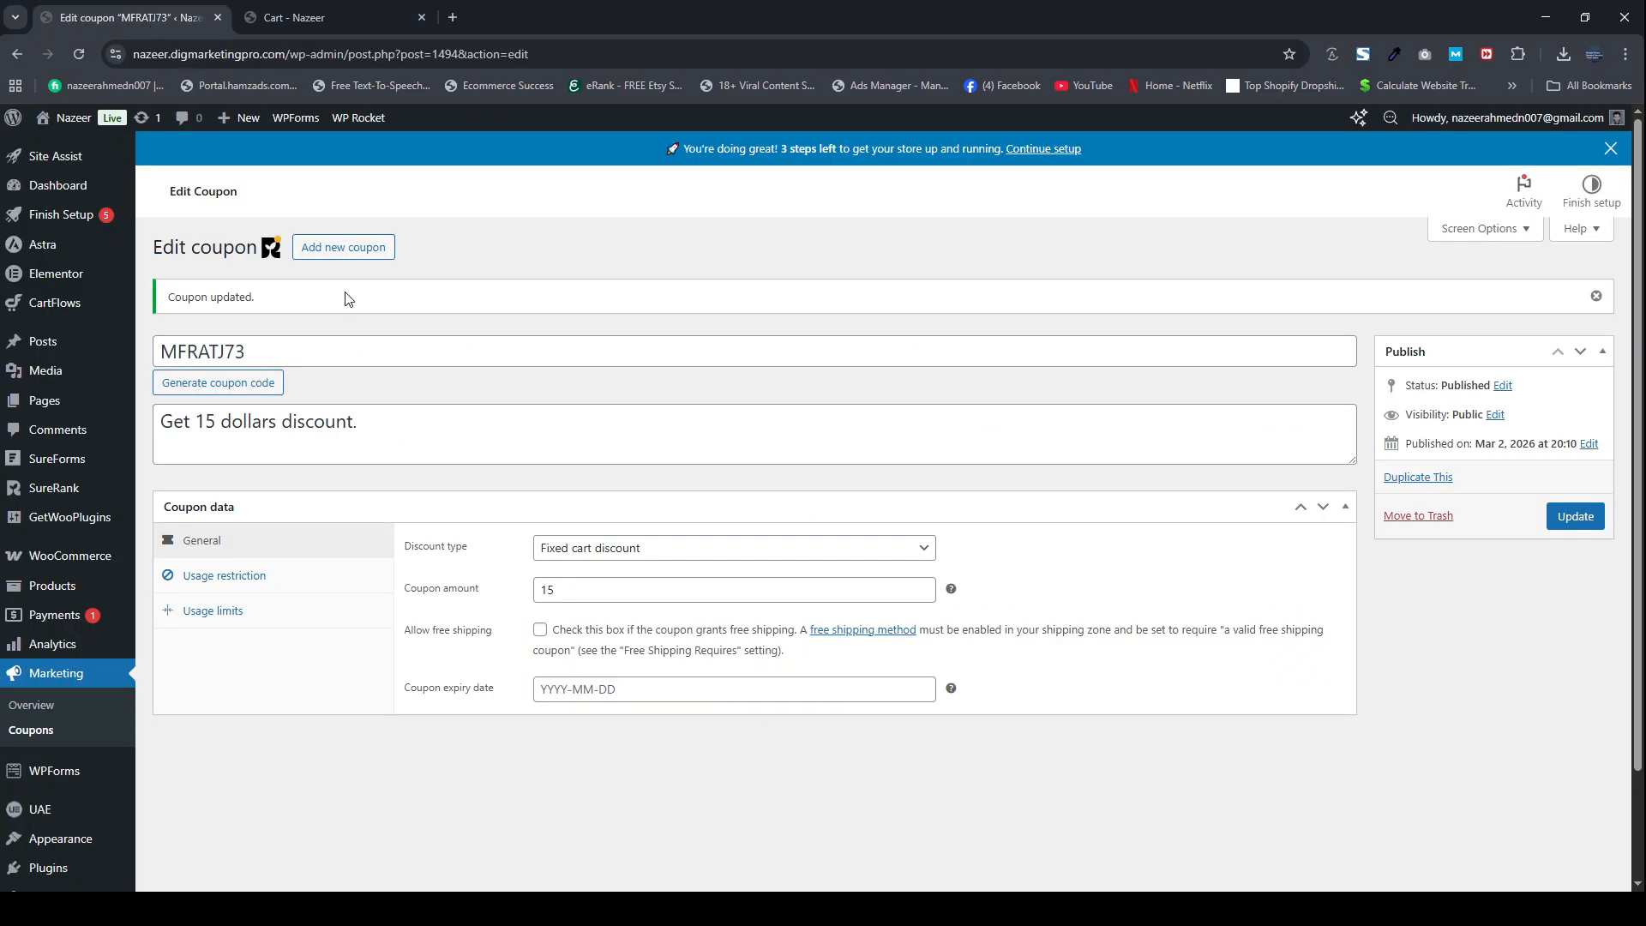
left_click(258, 574)
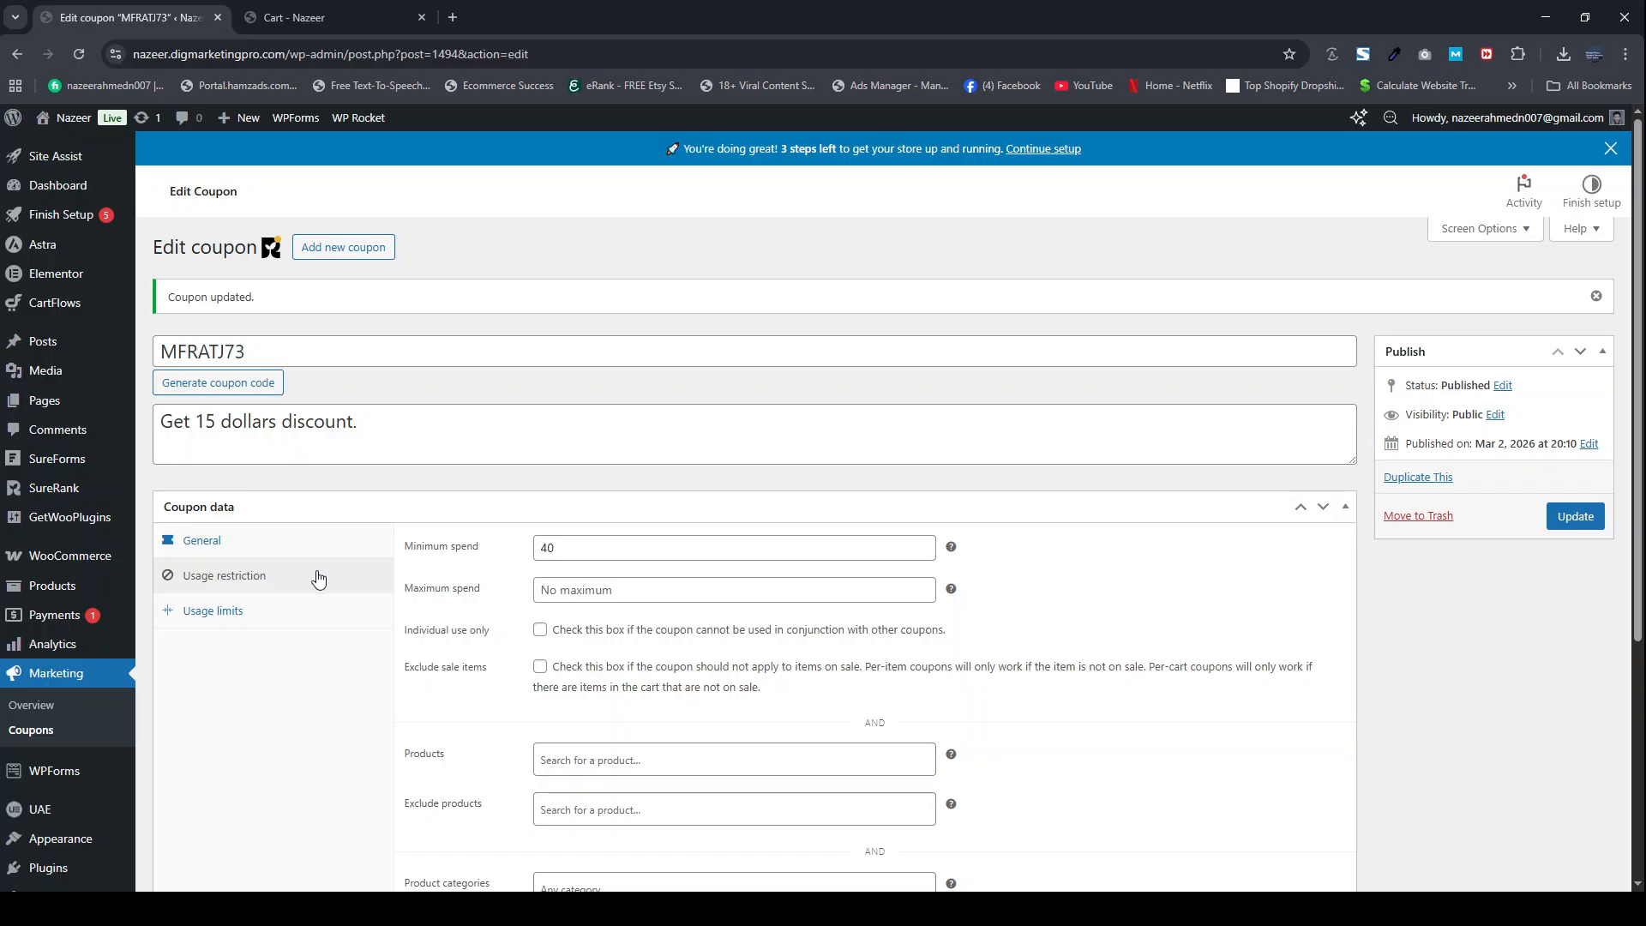
scroll(598, 461, "down", 2)
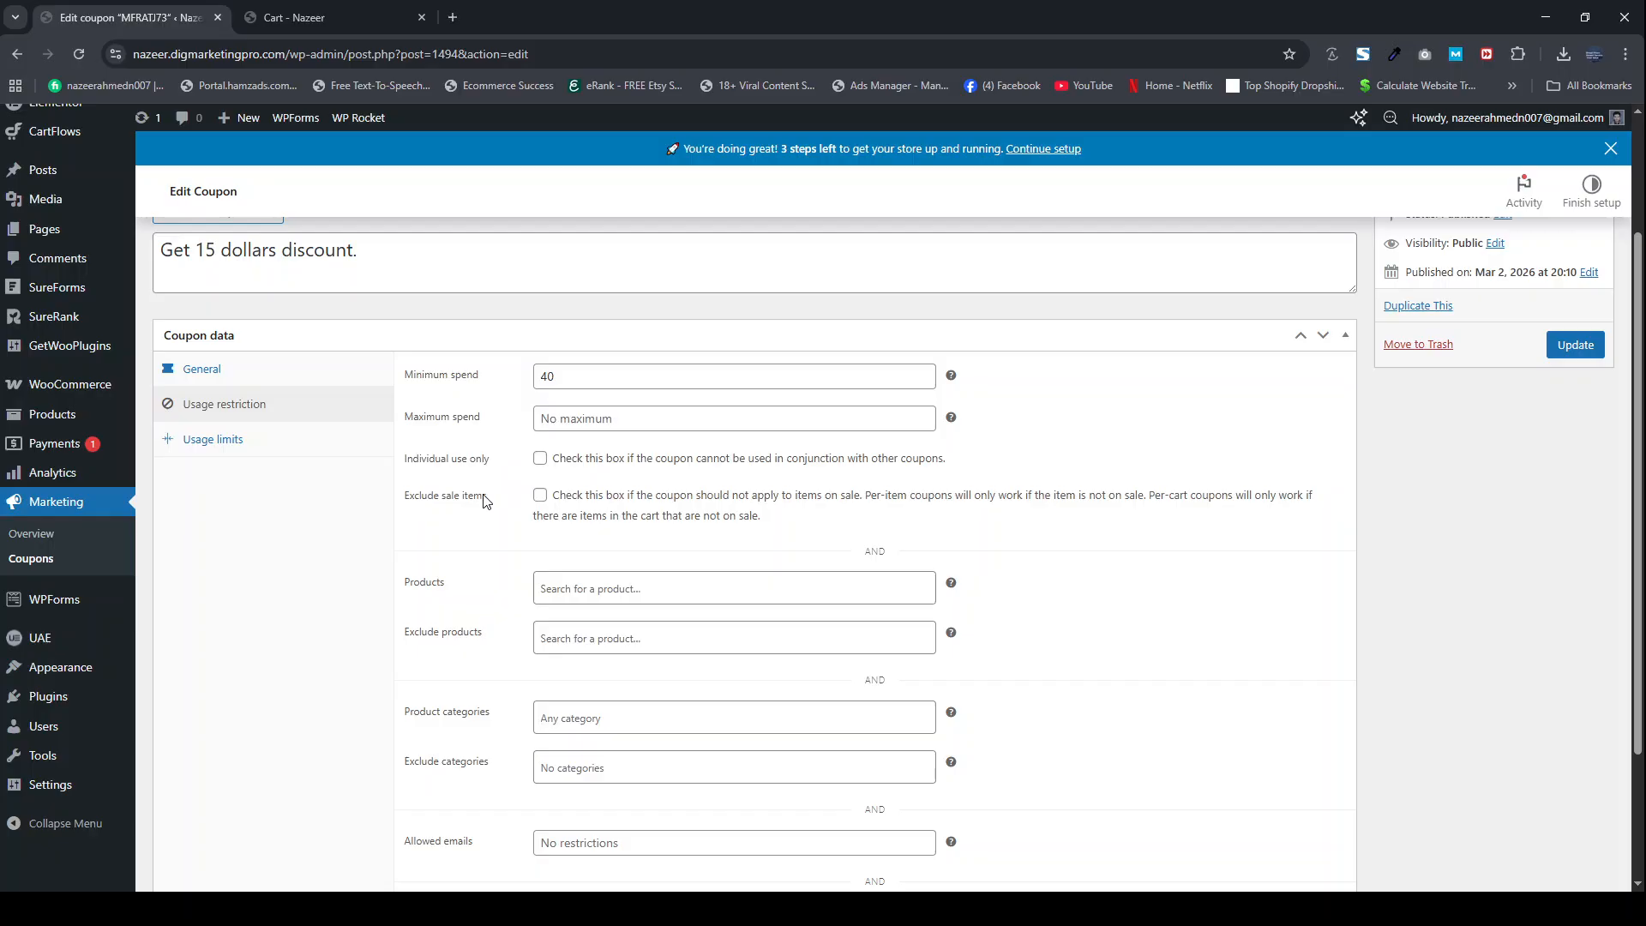
left_click(574, 588)
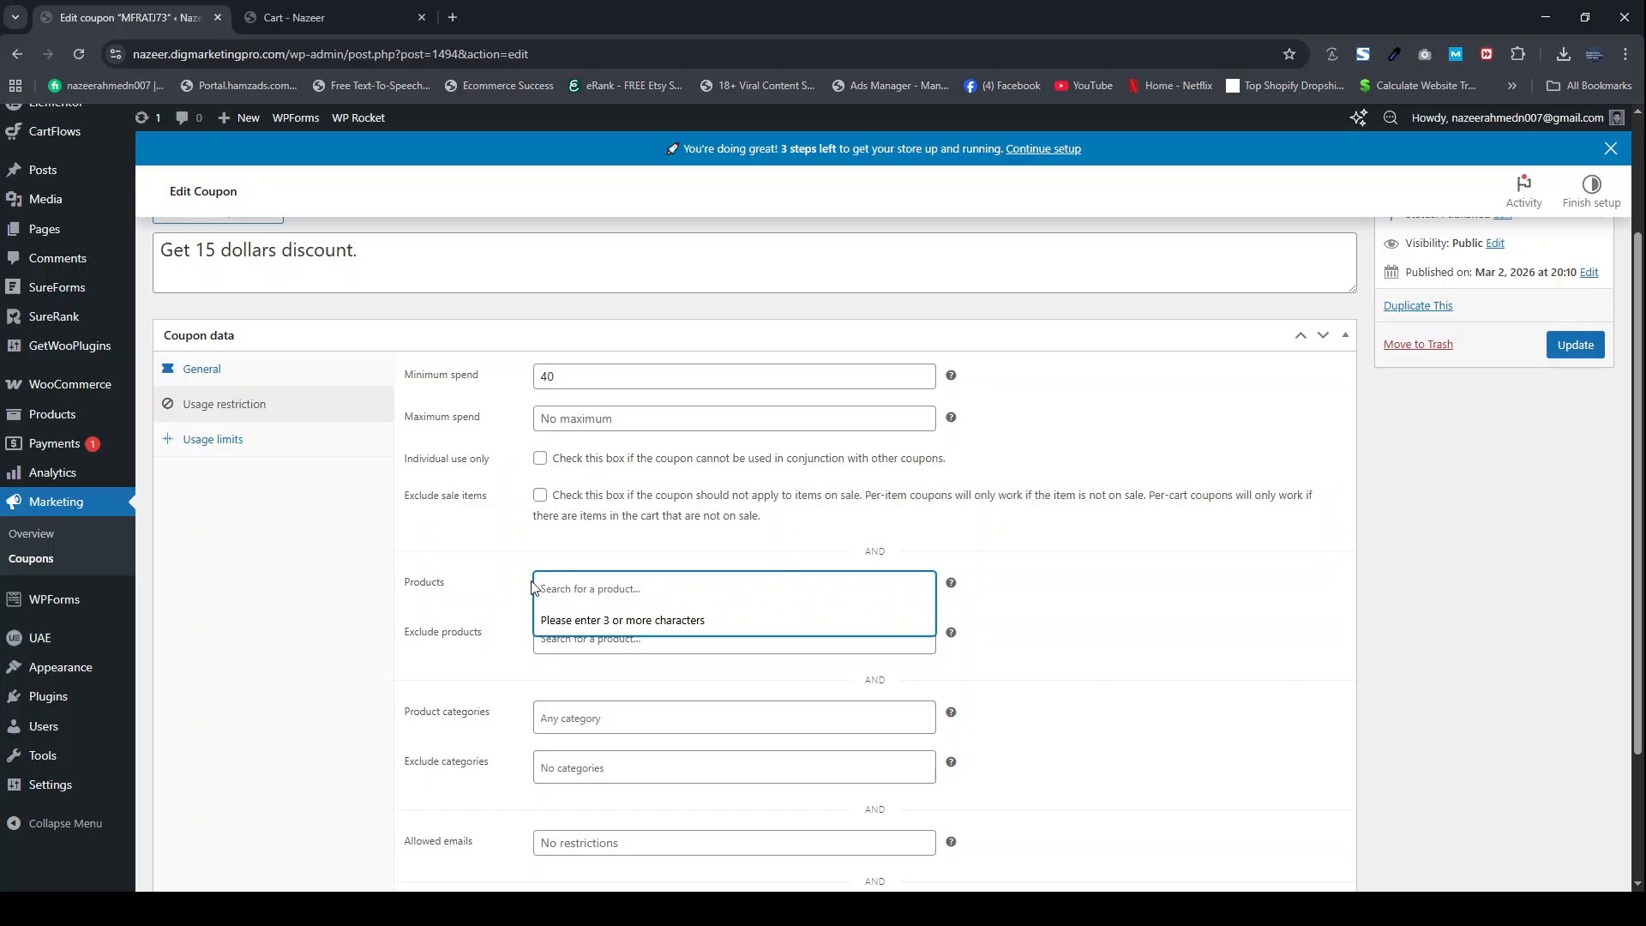
left_click(296, 17)
scroll(433, 266, "up", 1)
left_click(380, 170)
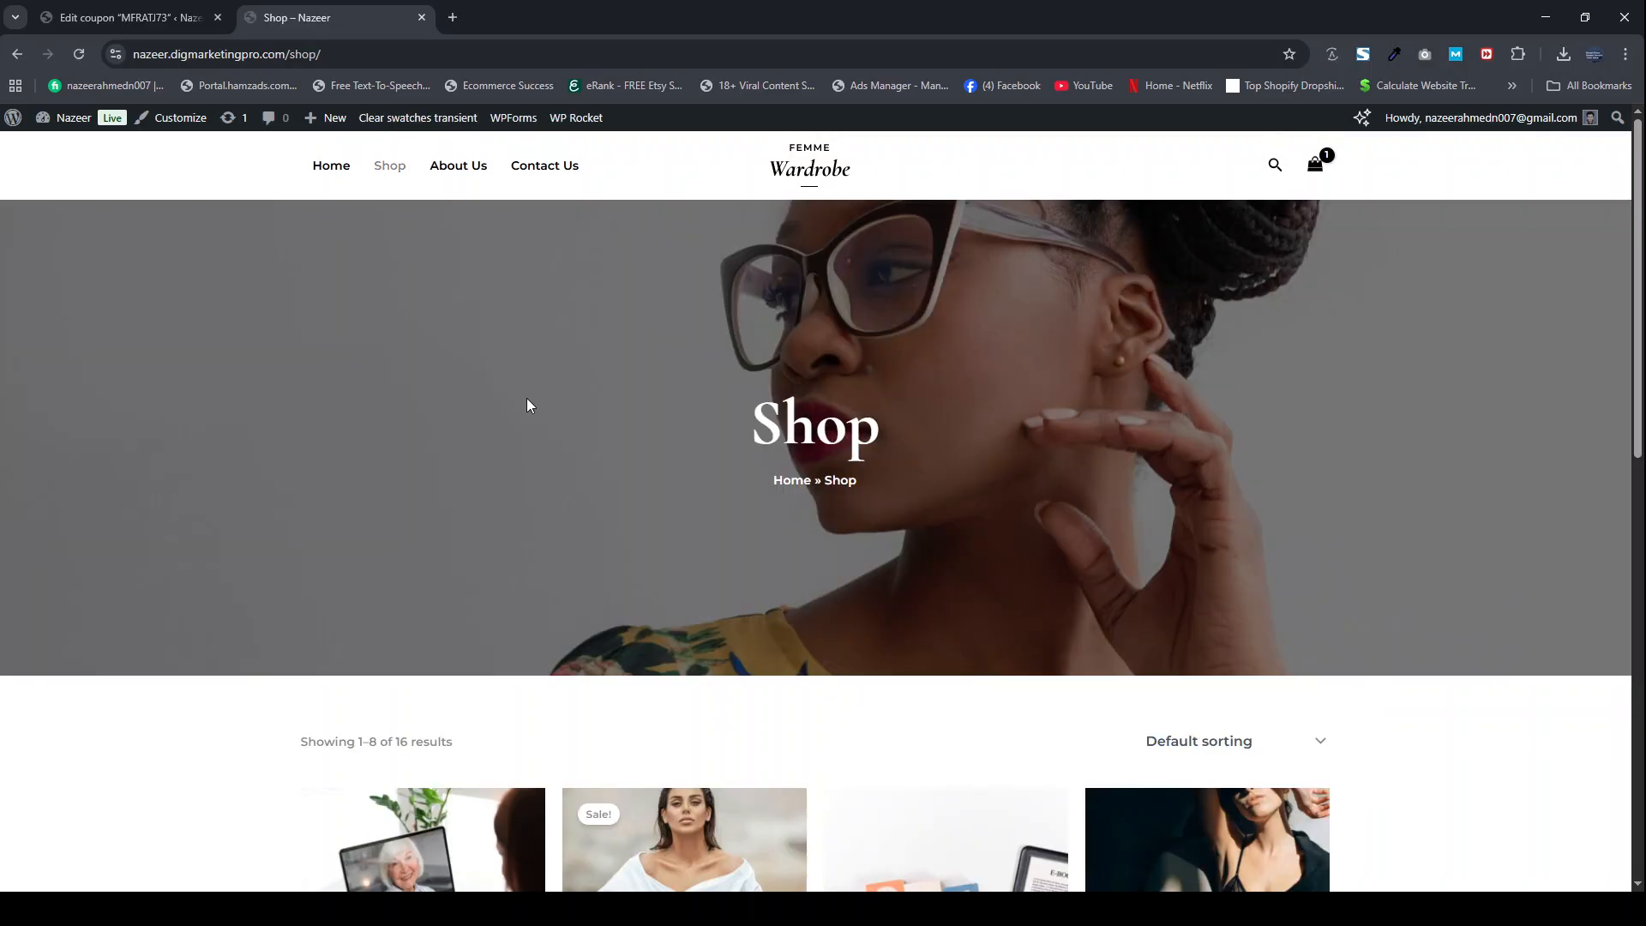
scroll(517, 372, "down", 6)
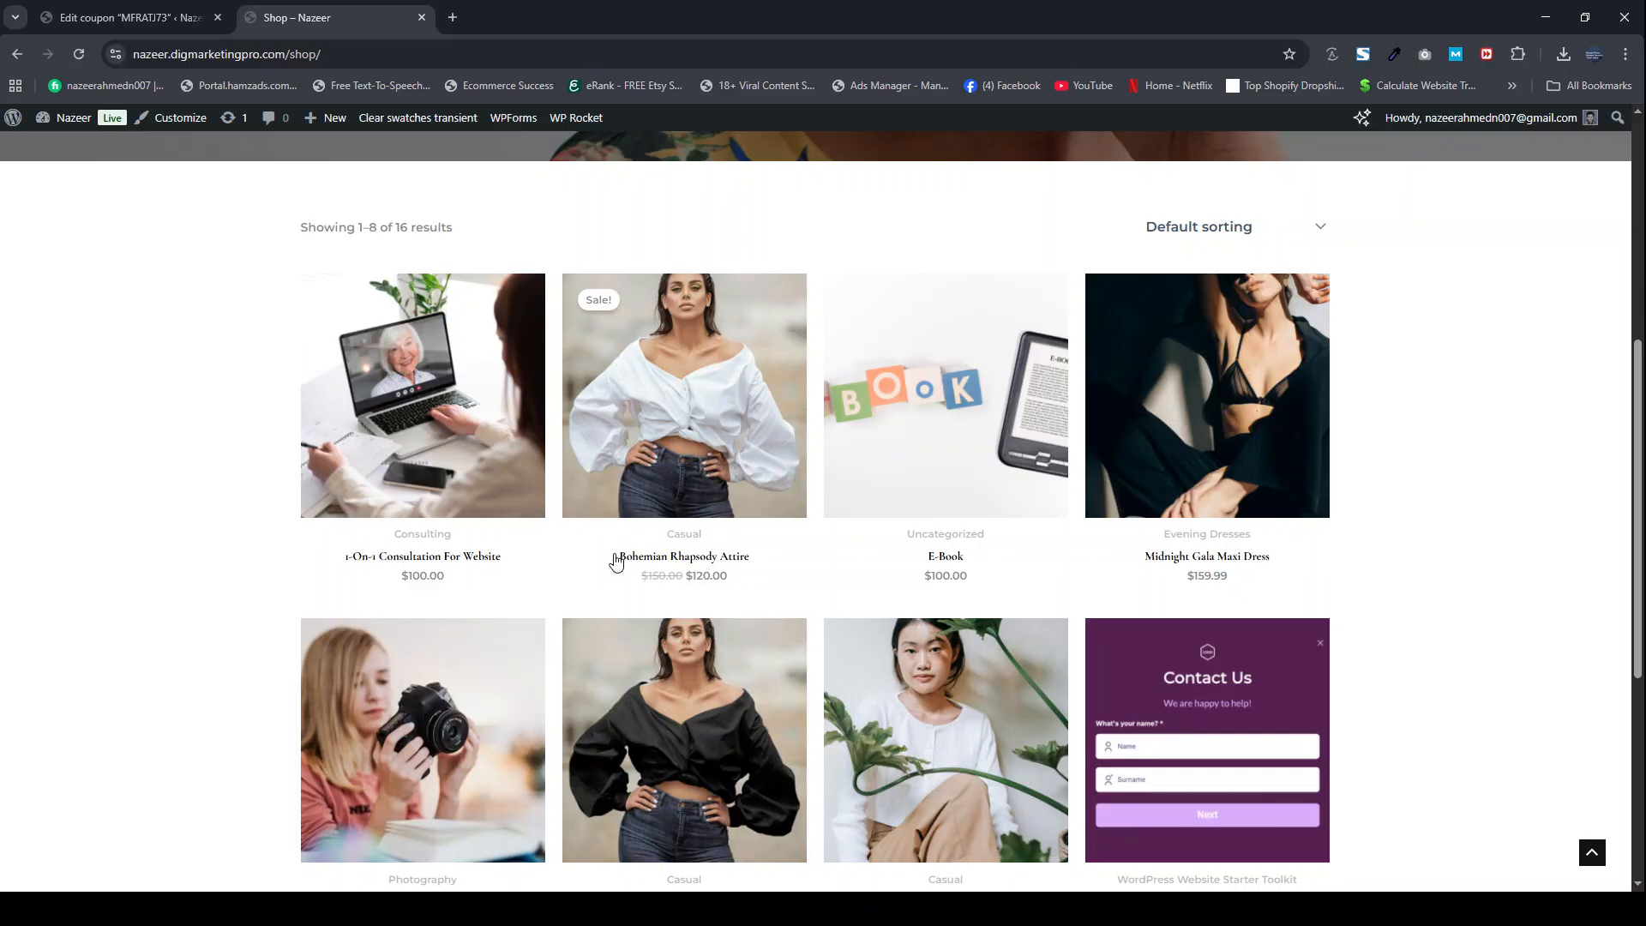
left_click(138, 17)
type("boh")
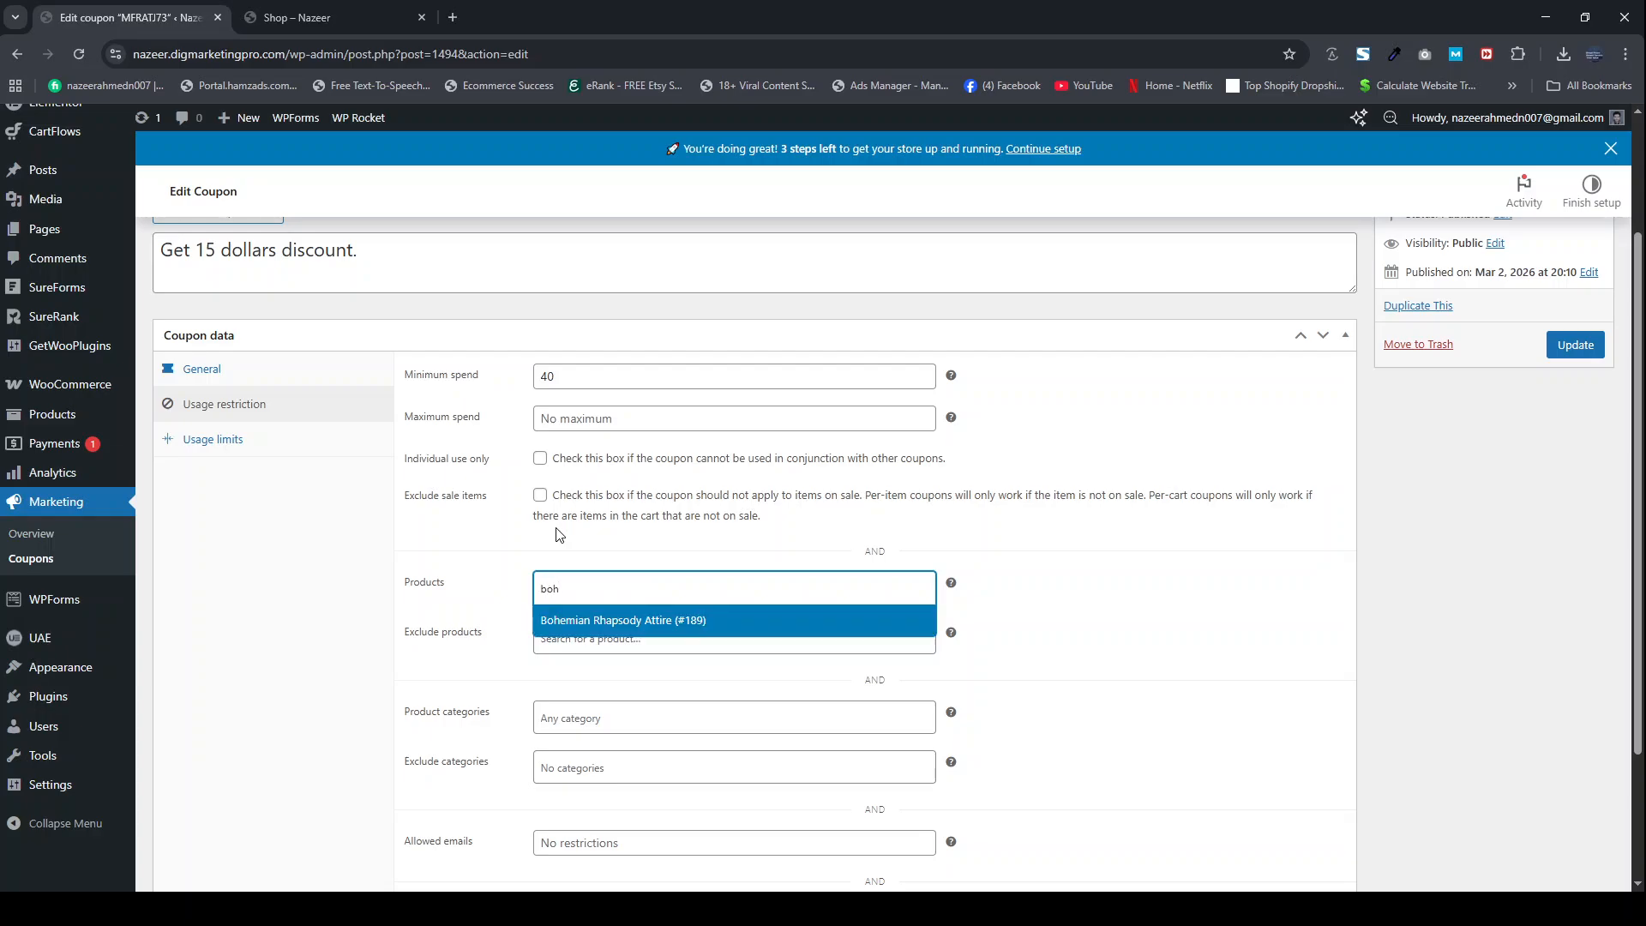
left_click(583, 623)
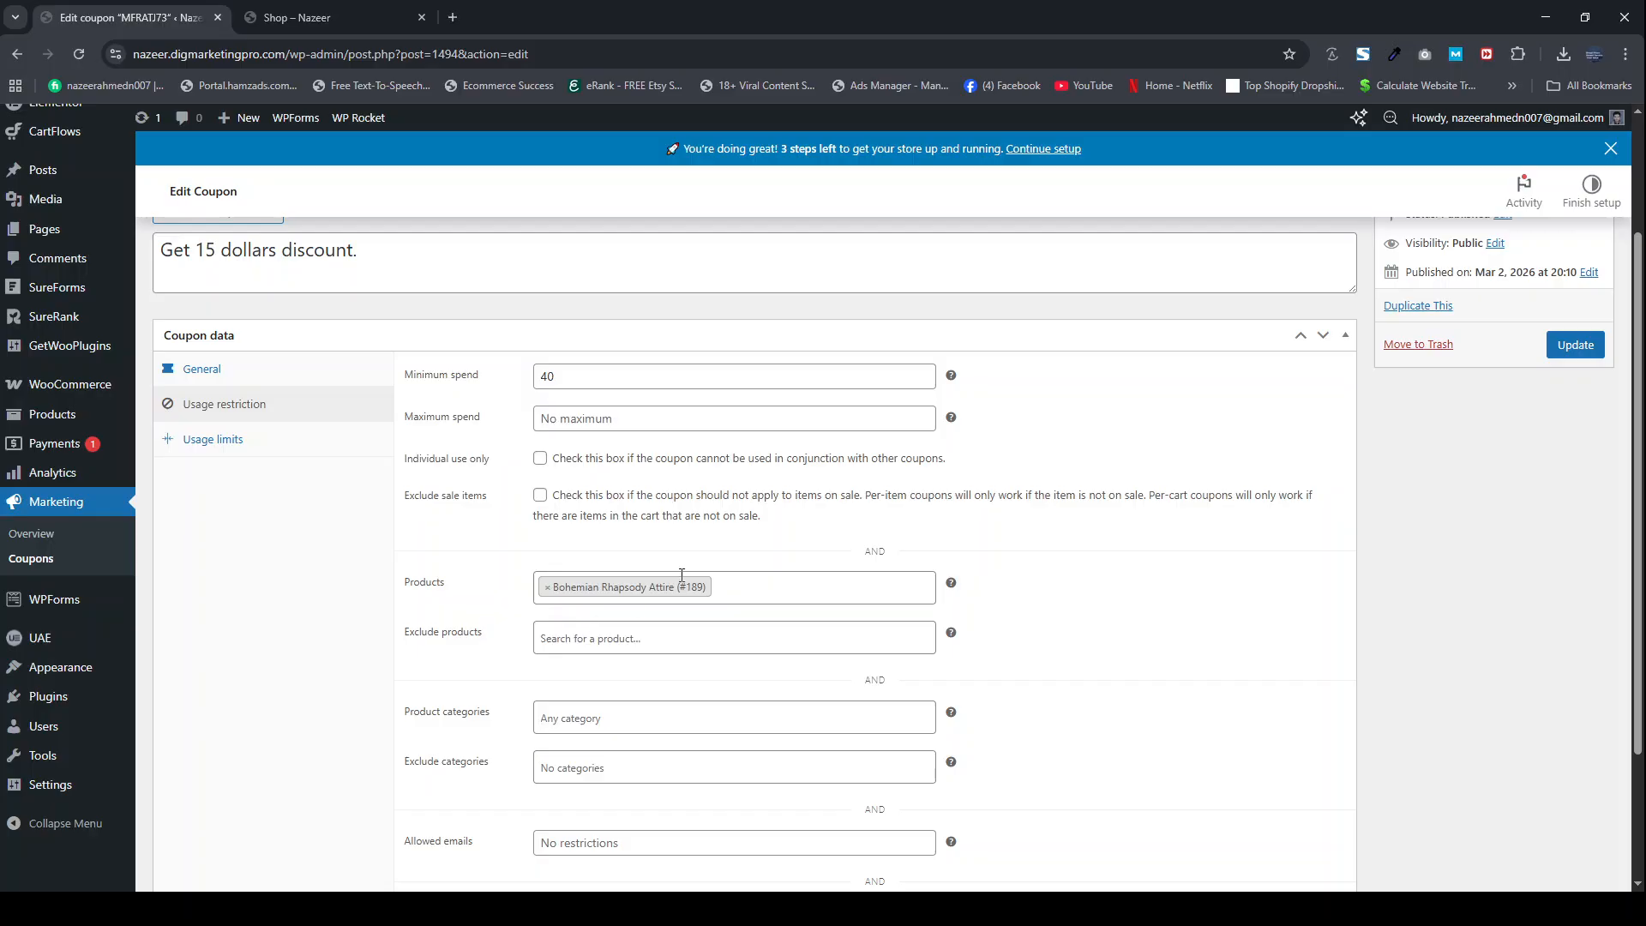
left_click(1573, 345)
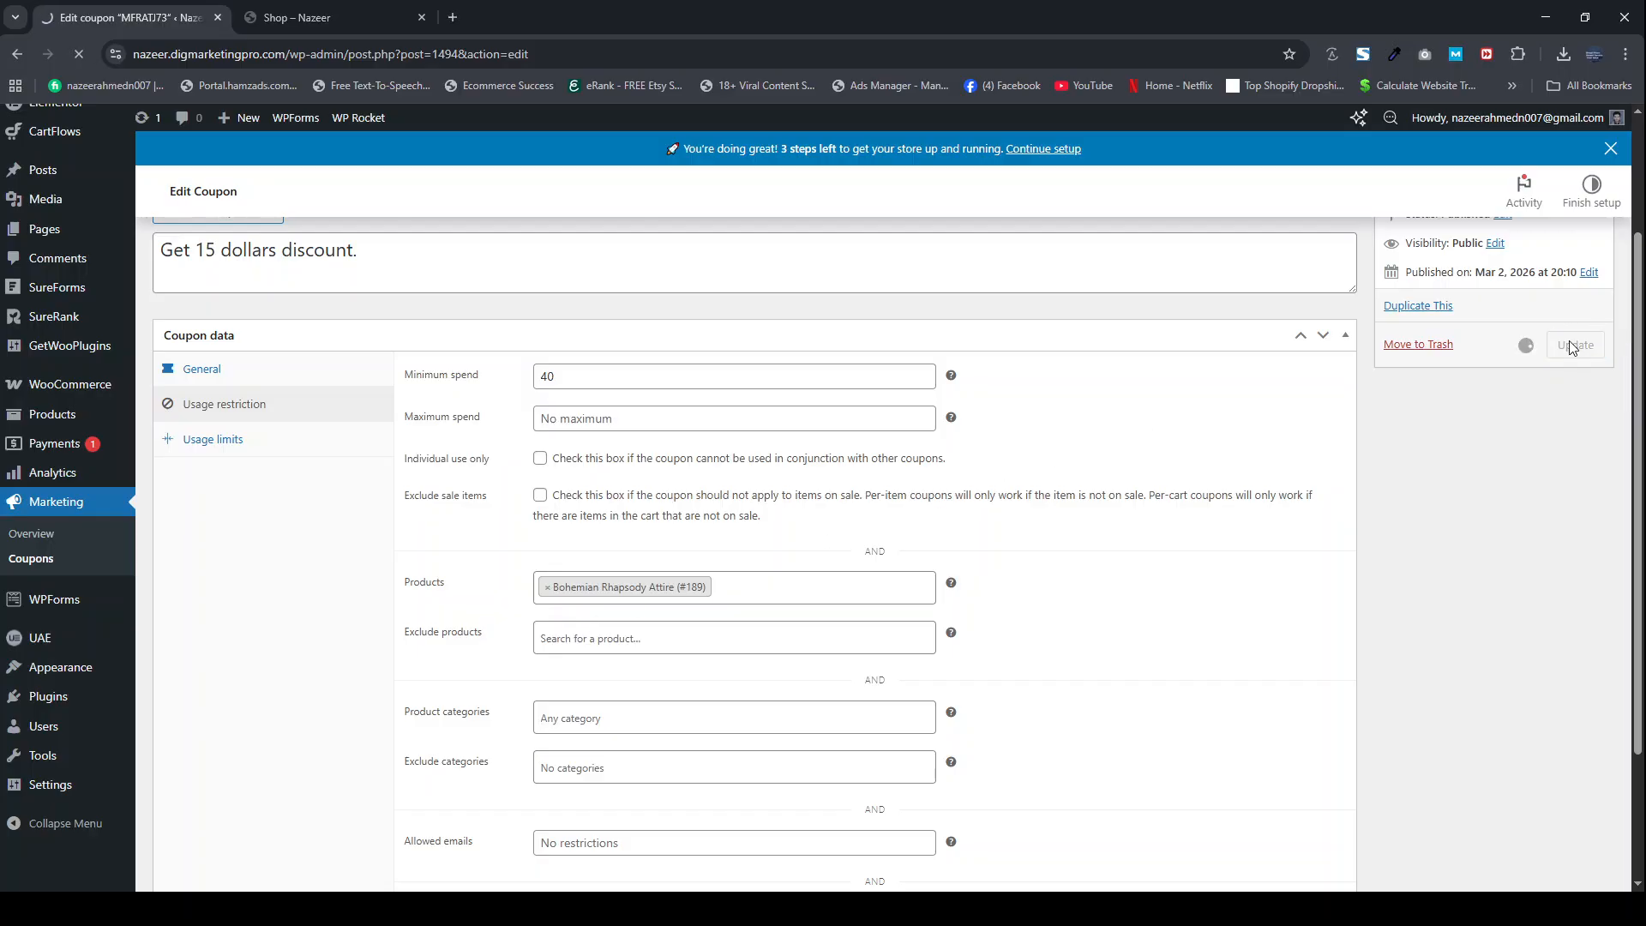
Step: Add 1-on-1 Consultation For Website to the storefront cart and remove the Power Suit from it
left_click(358, 17)
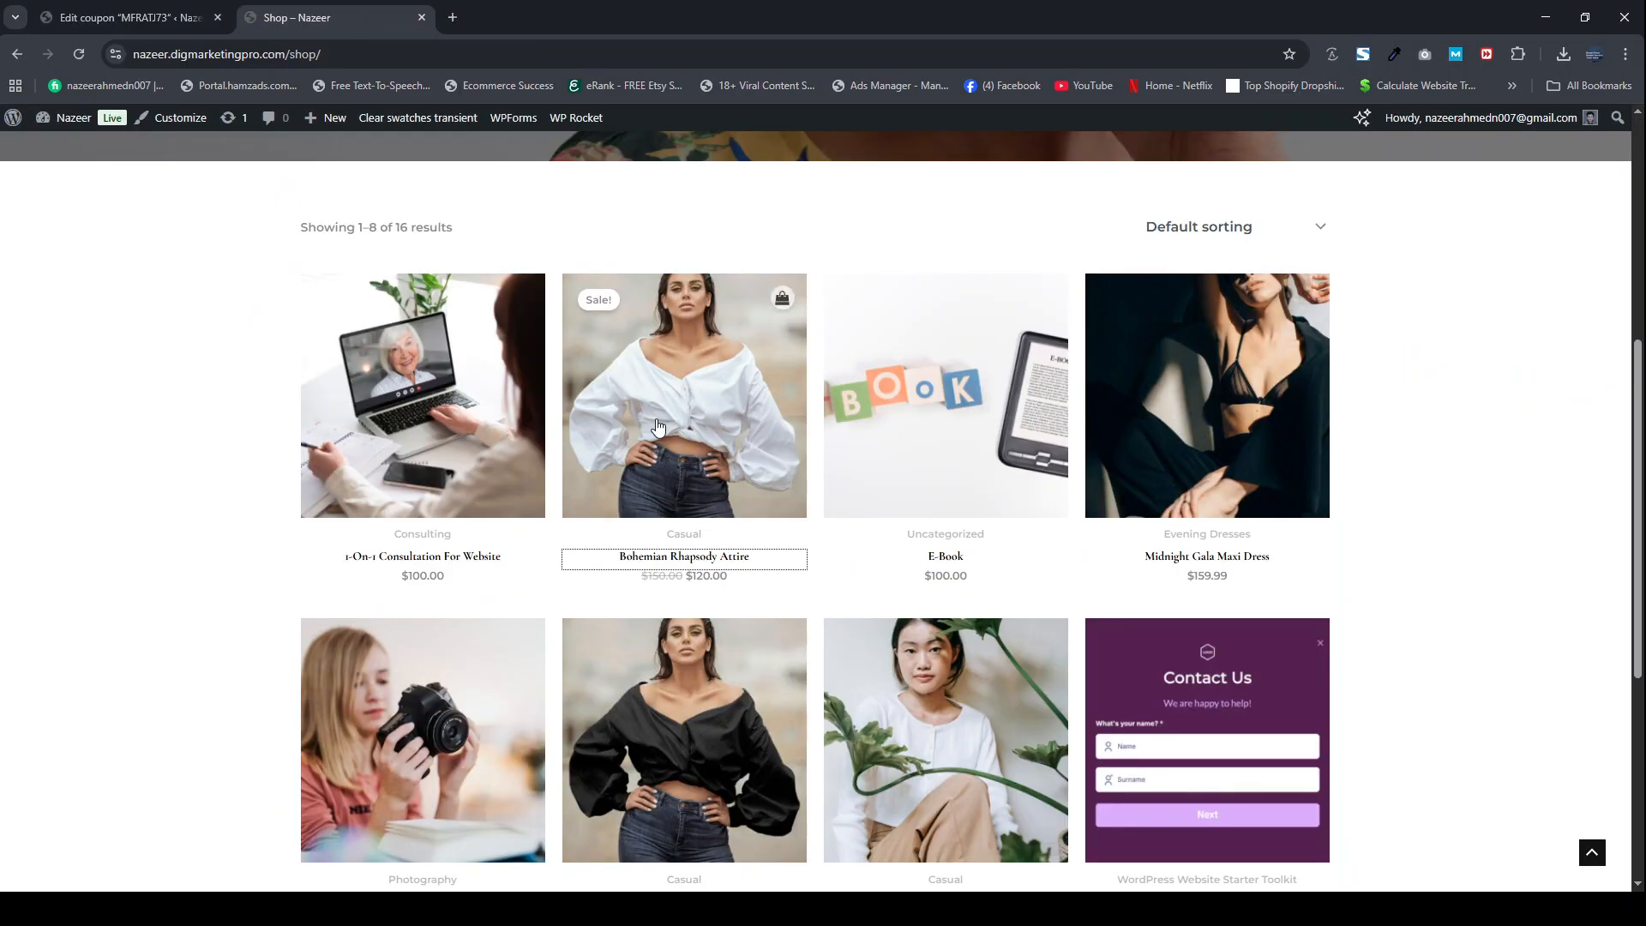
left_click(396, 418)
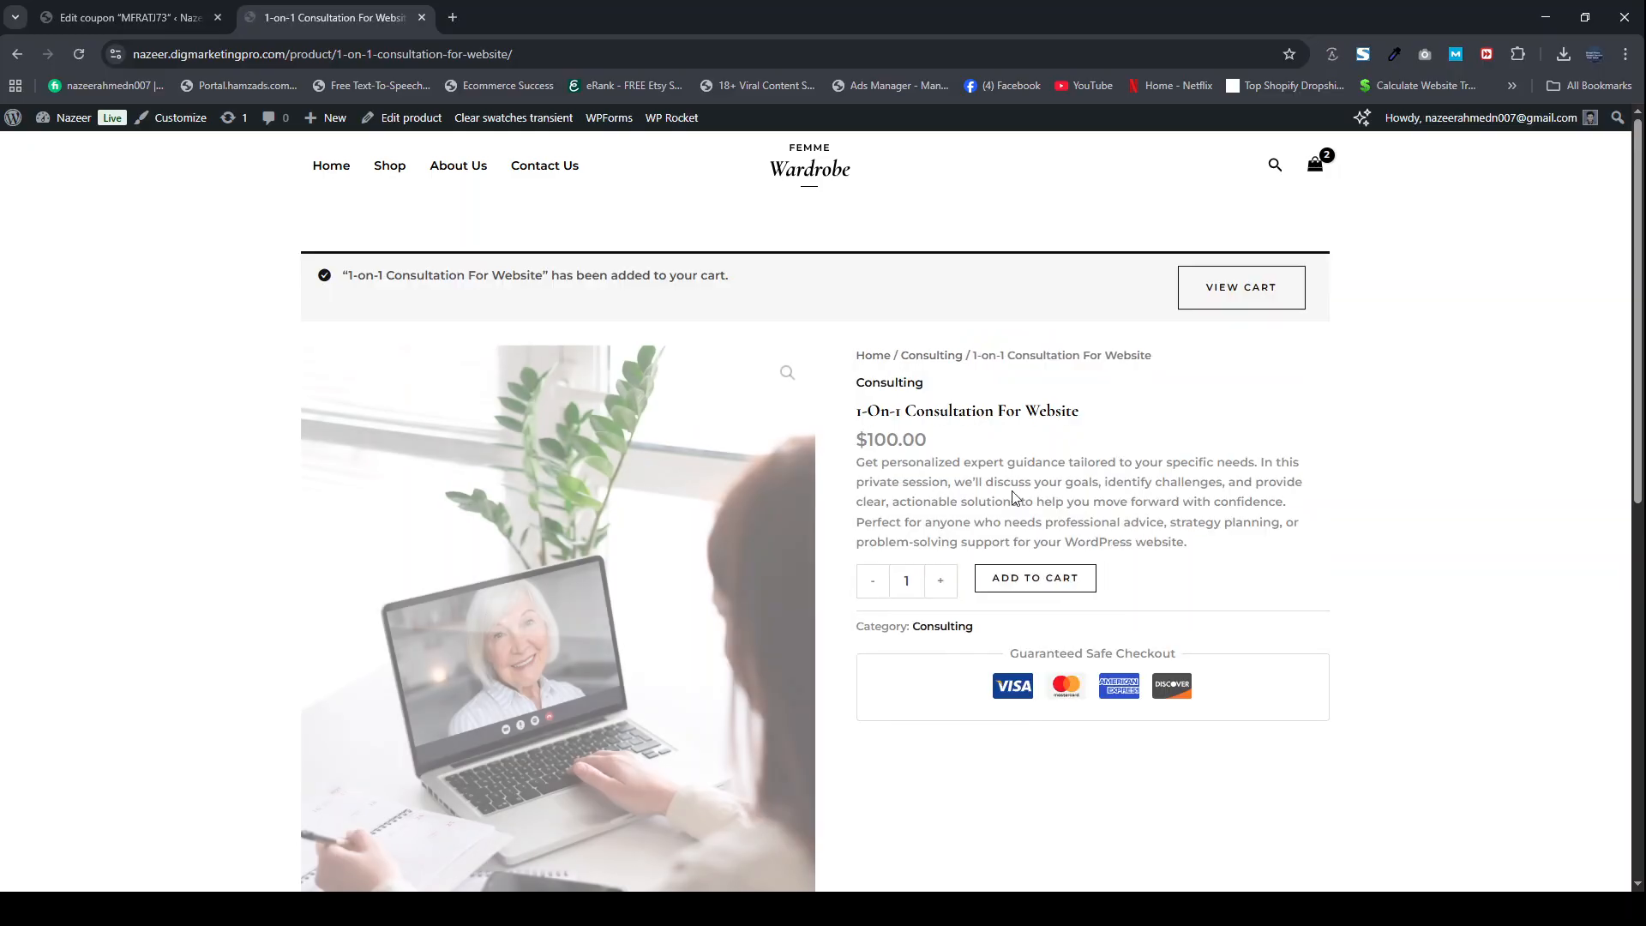
left_click(1232, 284)
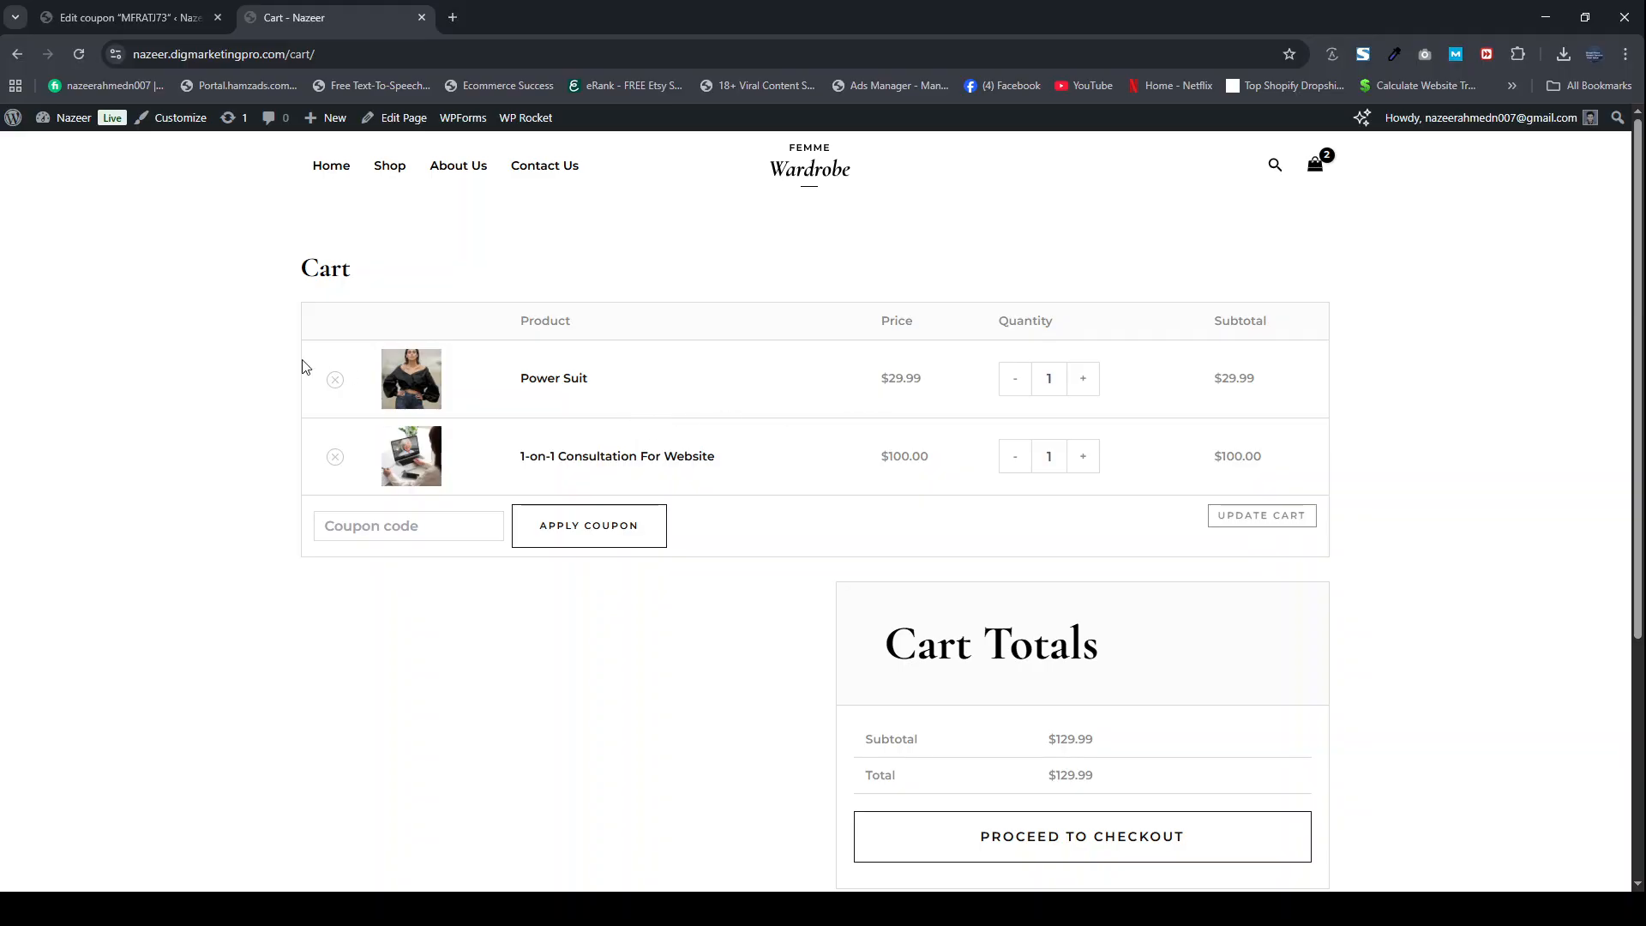
left_click(335, 380)
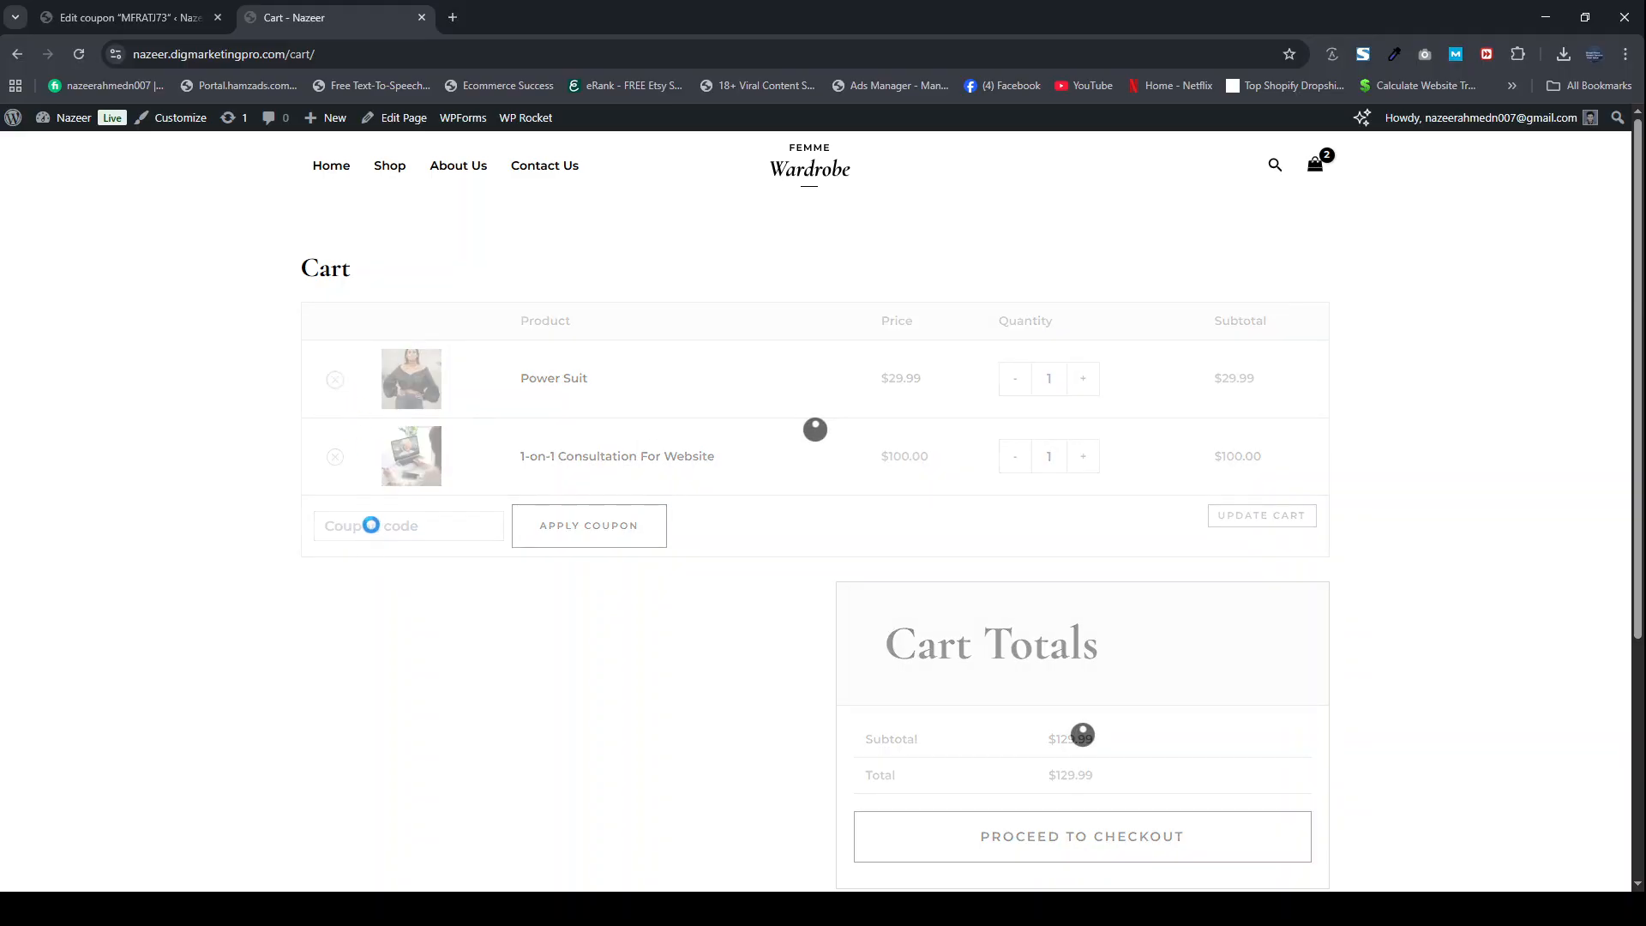
Step: Try to apply the coupon code MFRATJ73 to the 1-on-1 Consultation cart and check the cart totals
left_click(374, 414)
type("MFRATJ73")
left_click(588, 410)
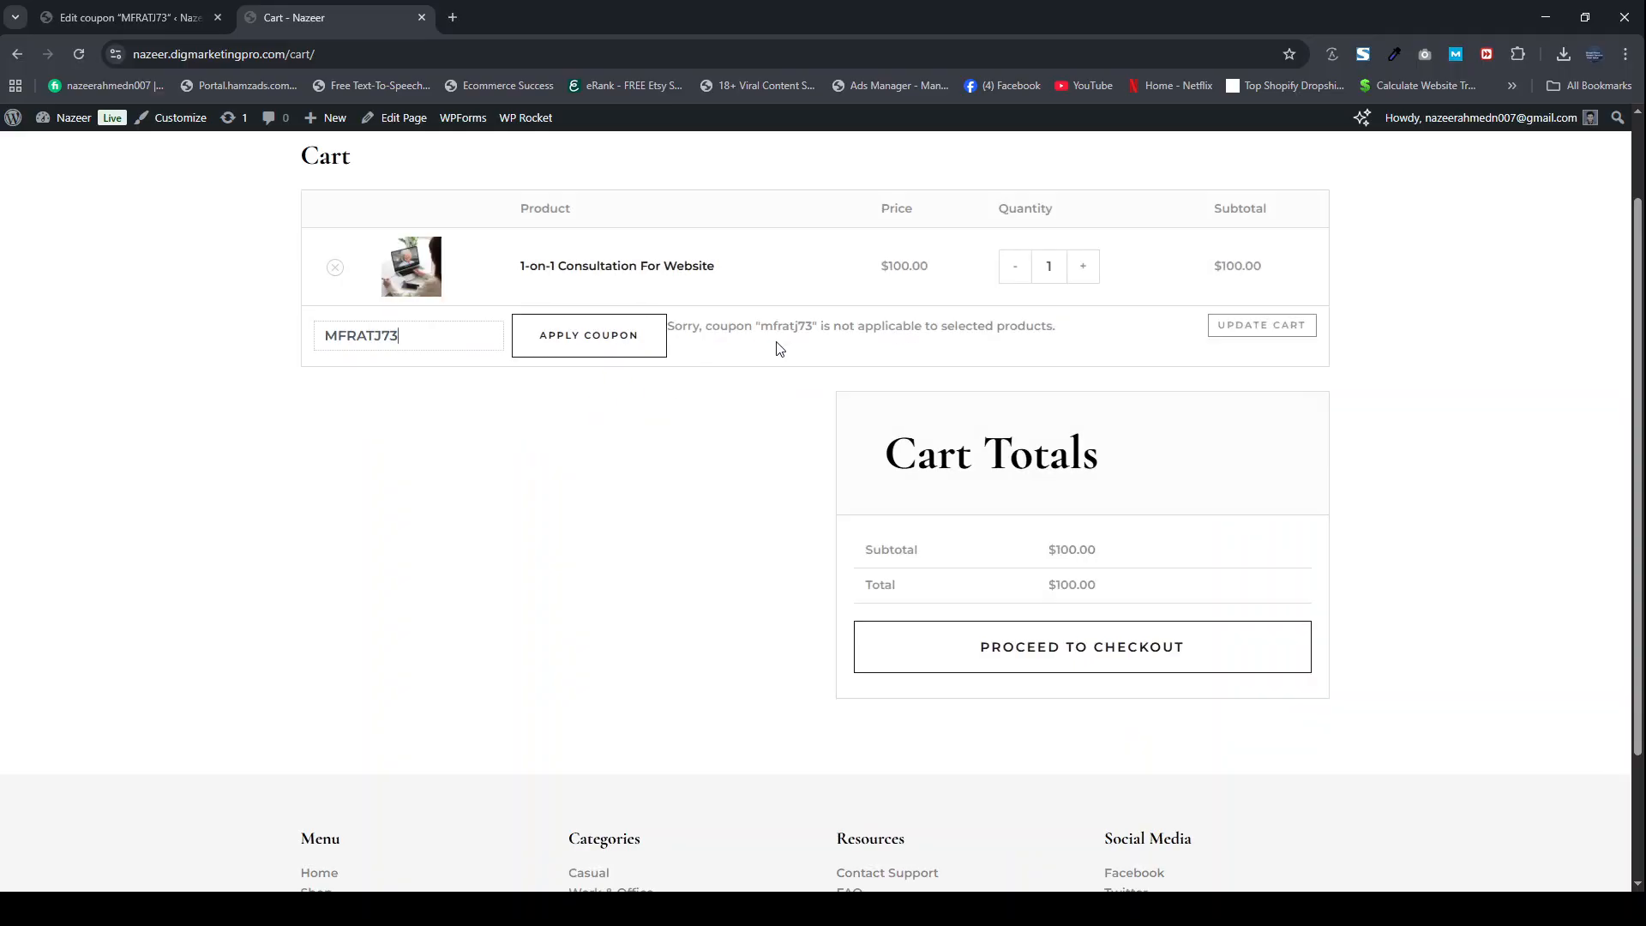
scroll(814, 403, "down", 3)
scroll(905, 408, "up", 1)
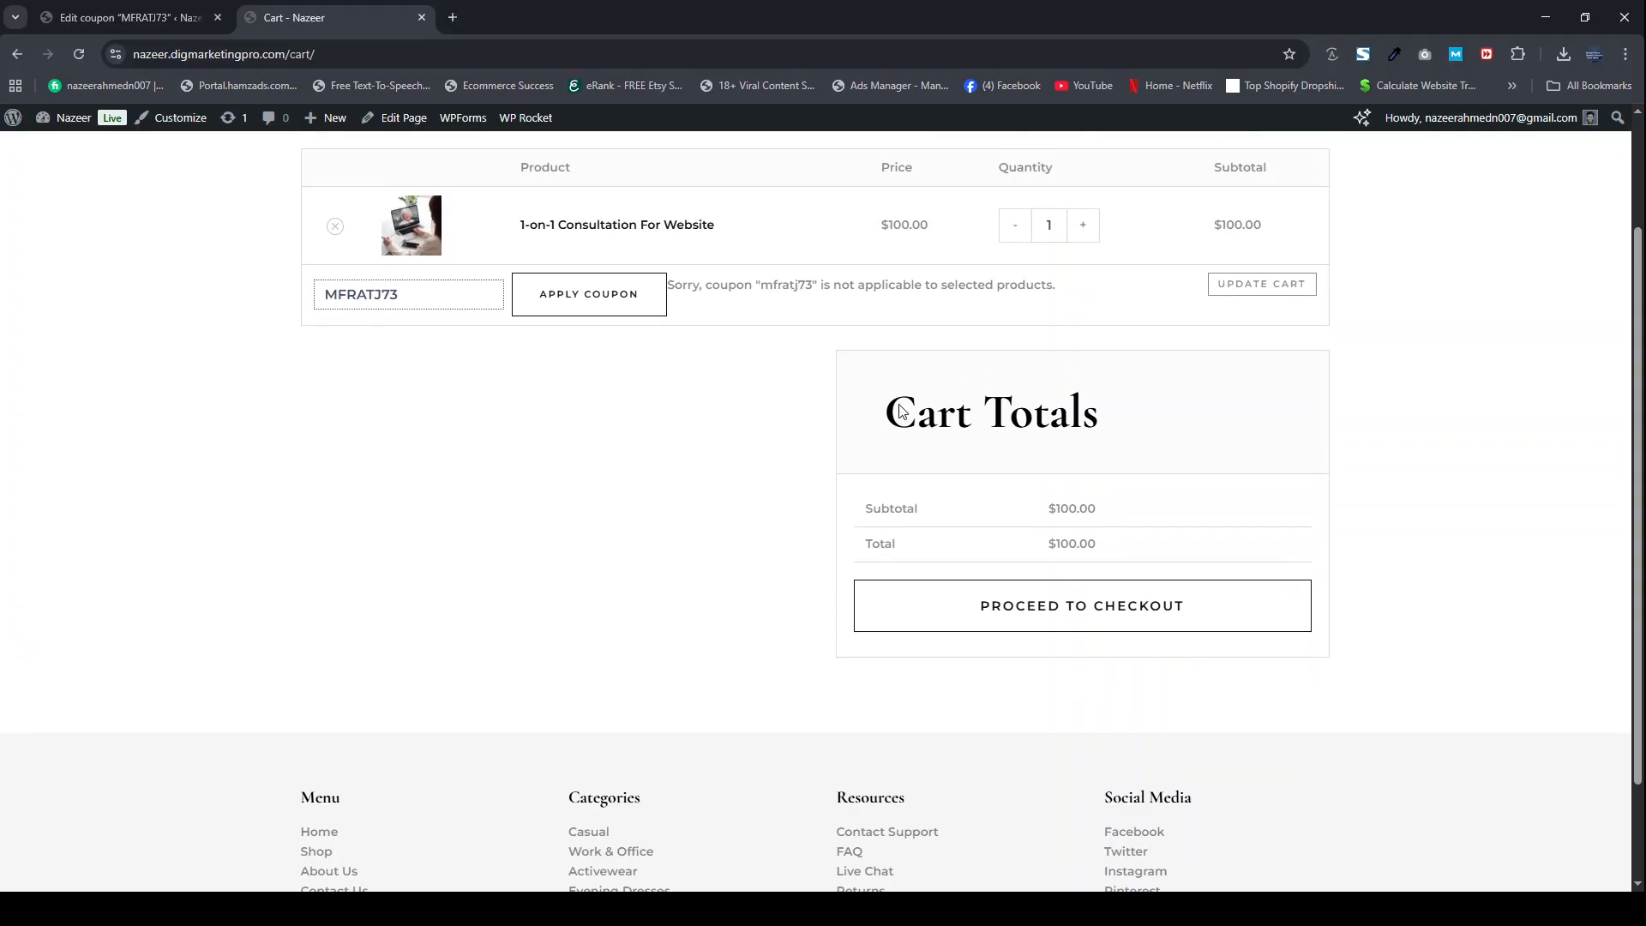
scroll(946, 396, "up", 1)
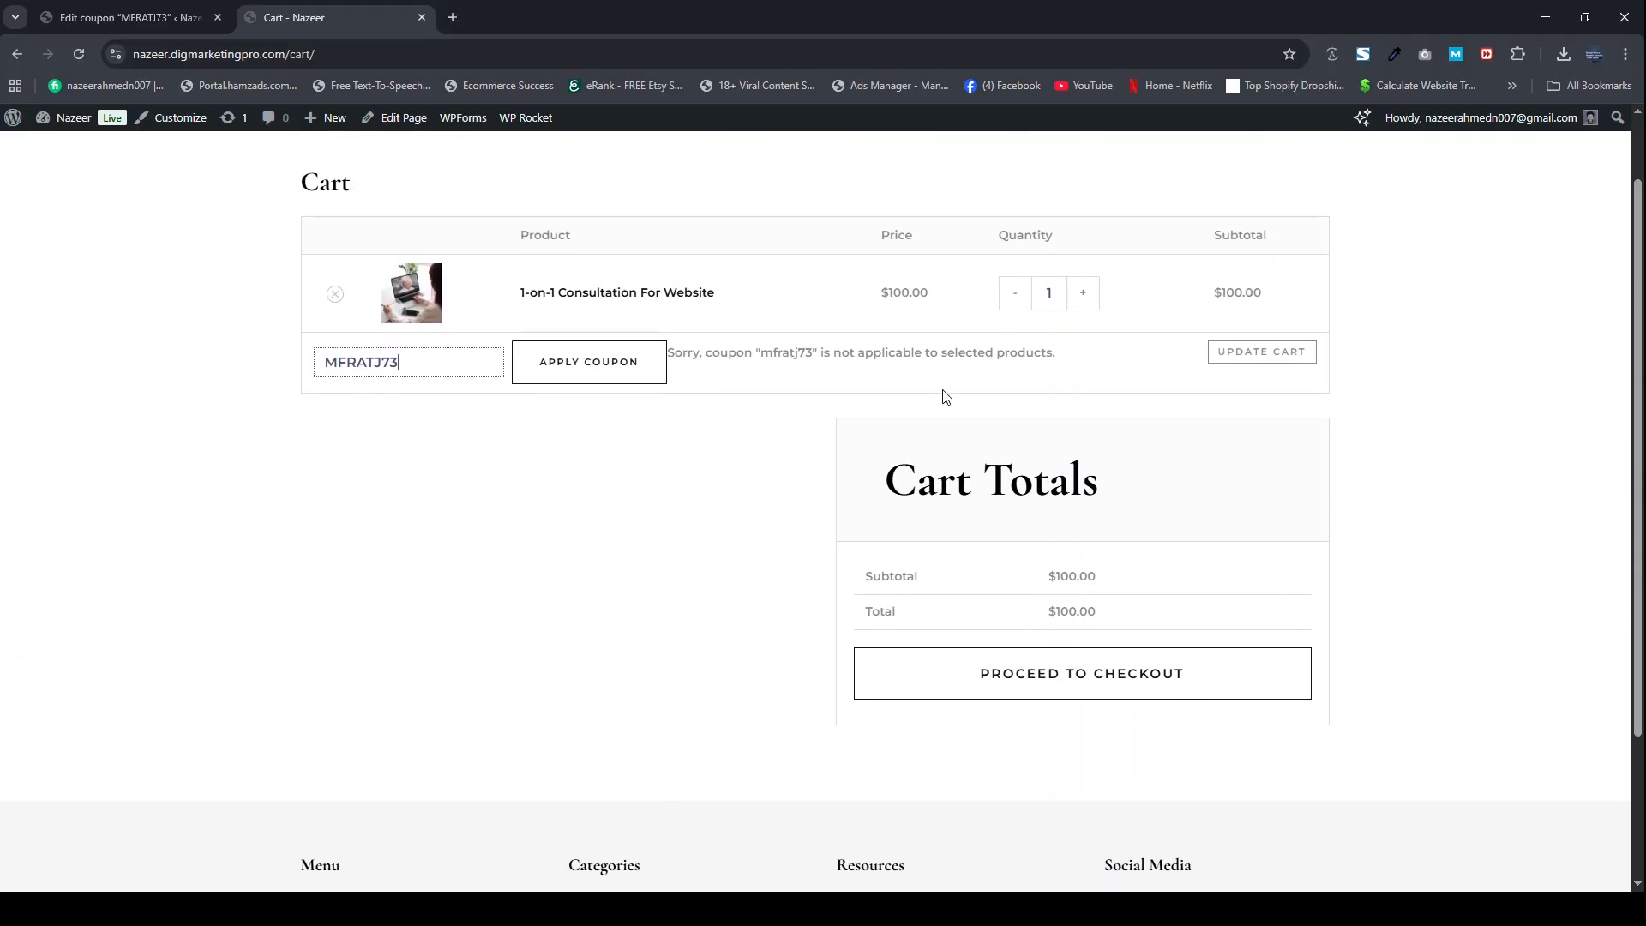
Step: Replace the 1-on-1 Consultation in the storefront cart with one Bohemian Rhapsody Attire and view the cart
left_click(334, 294)
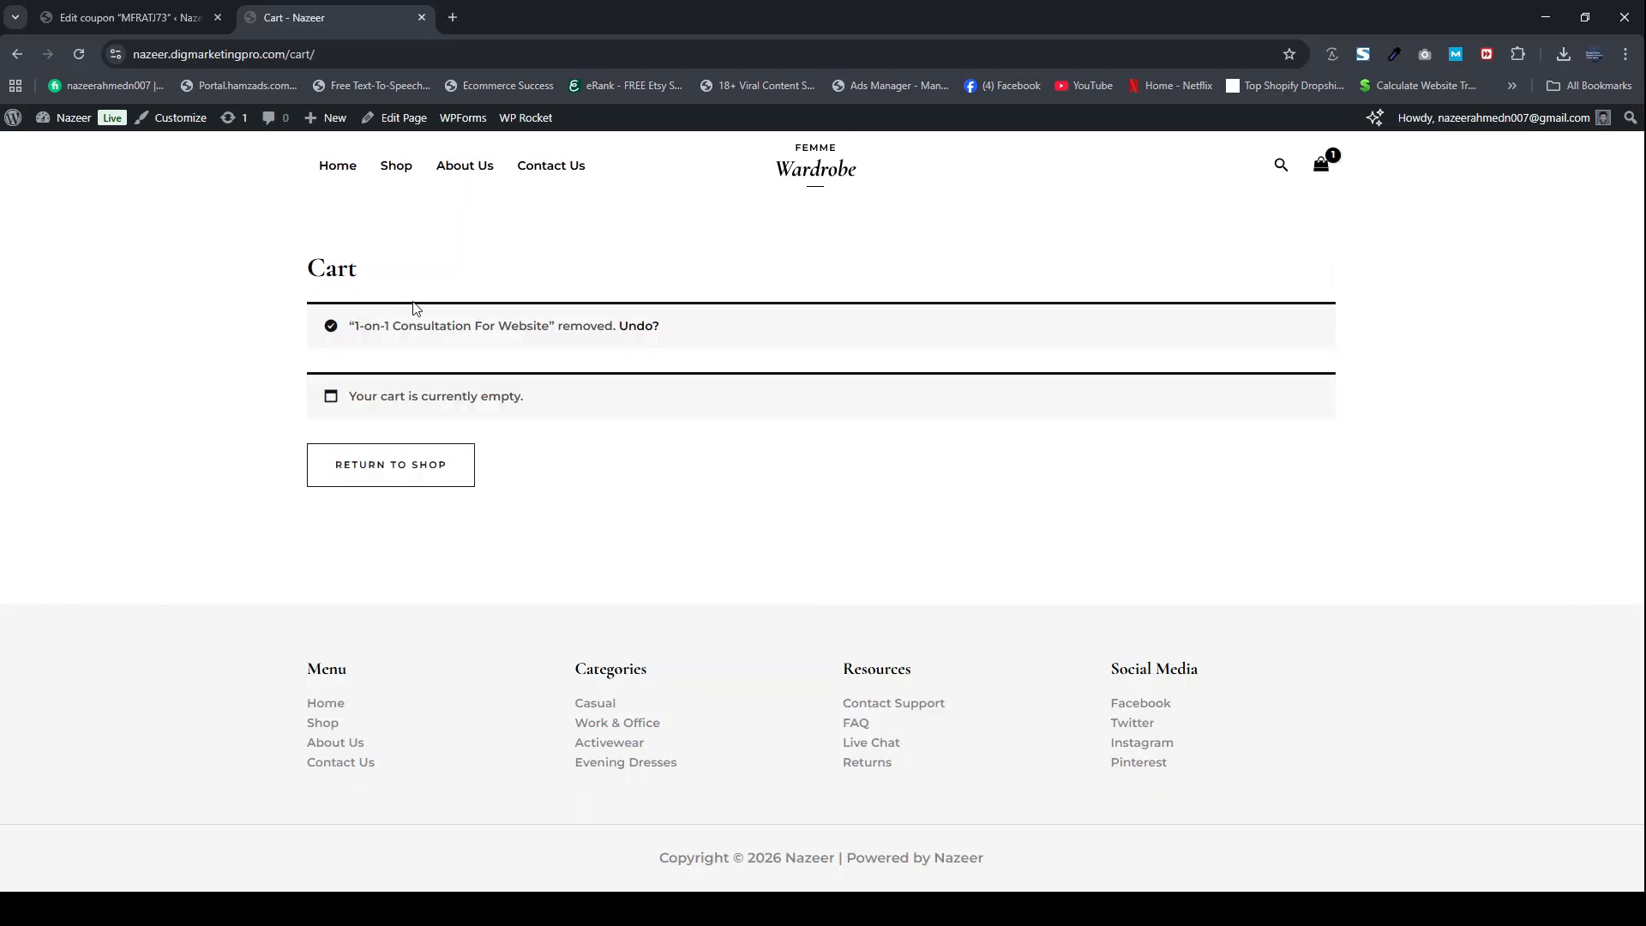
left_click(407, 171)
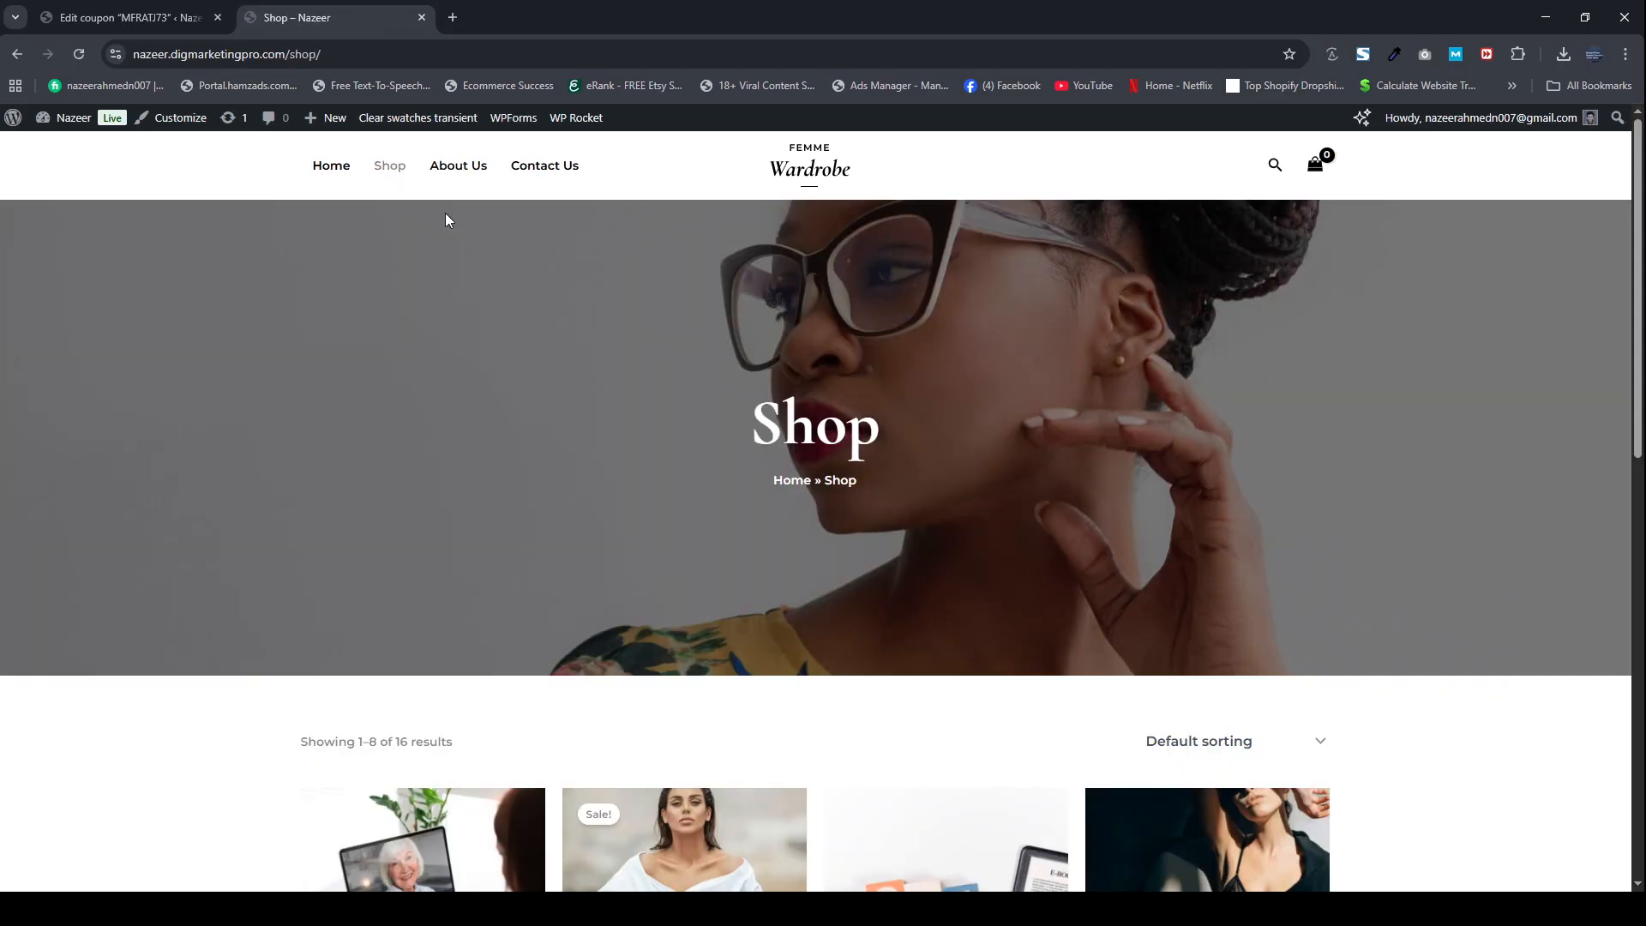
scroll(581, 547, "down", 4)
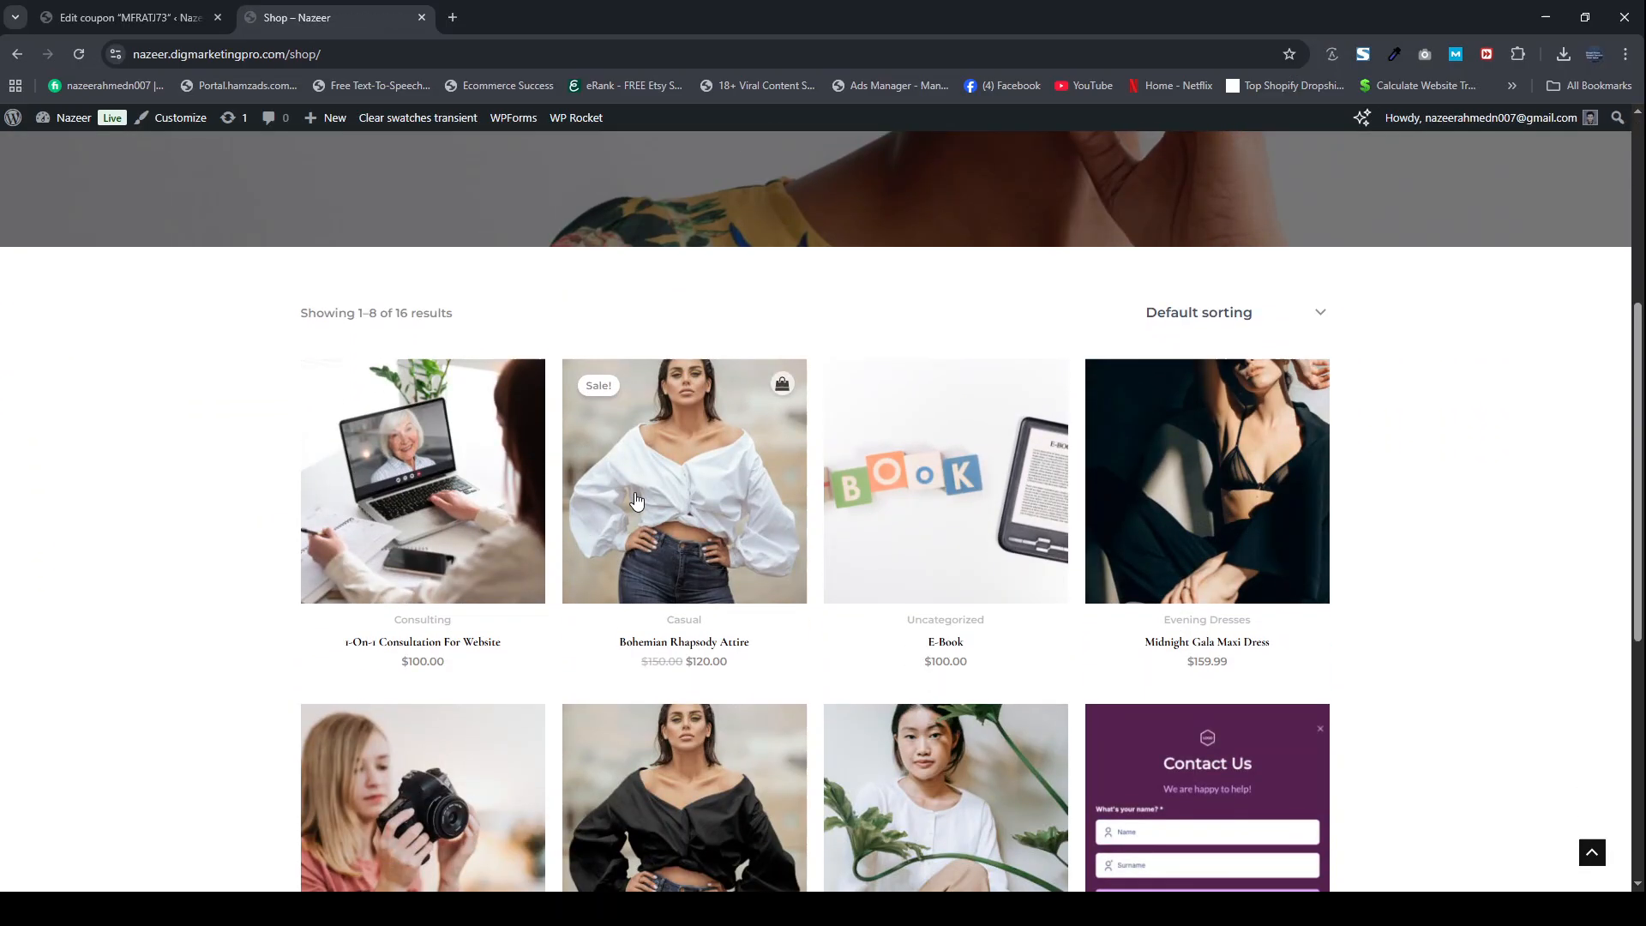
left_click(635, 501)
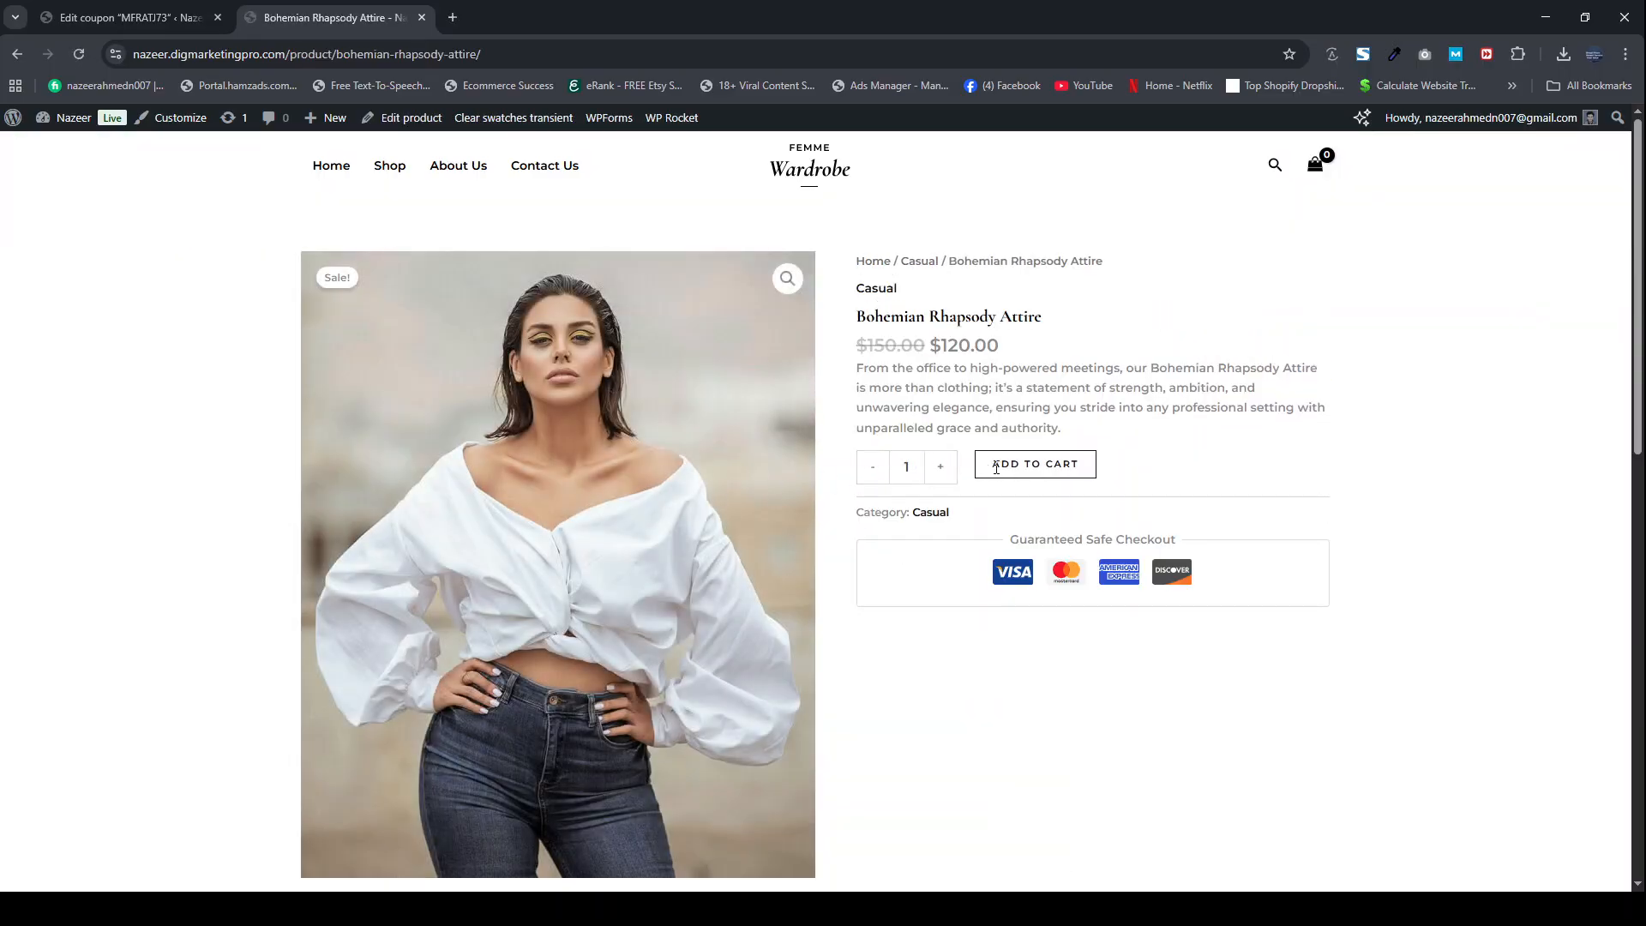
left_click(1011, 468)
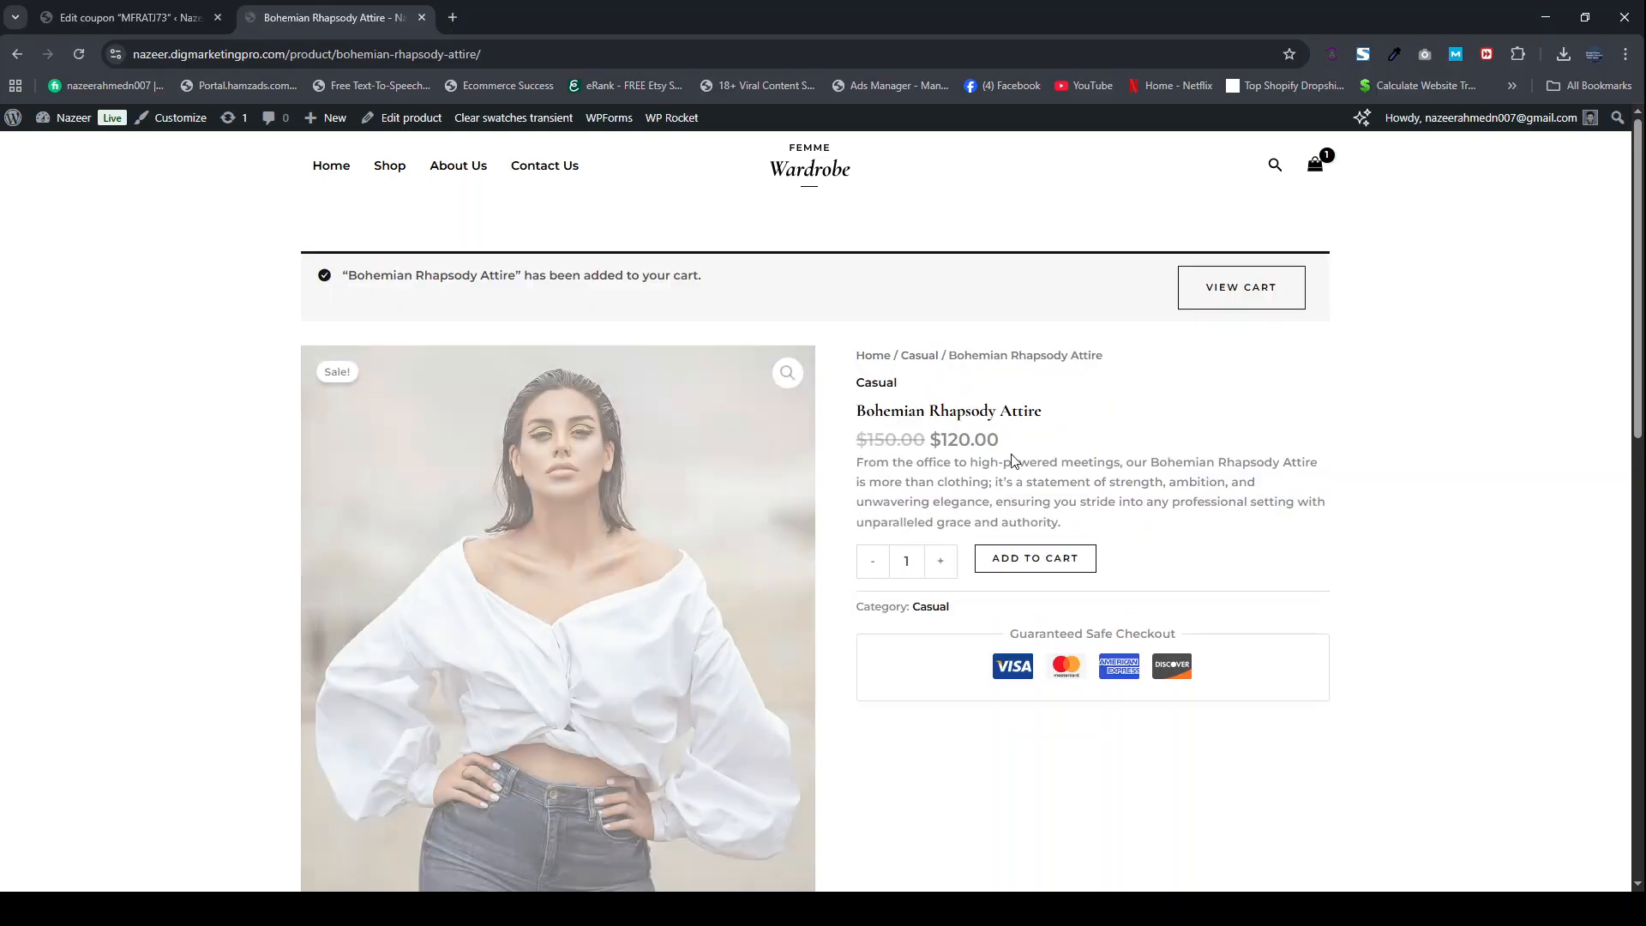
left_click(1206, 307)
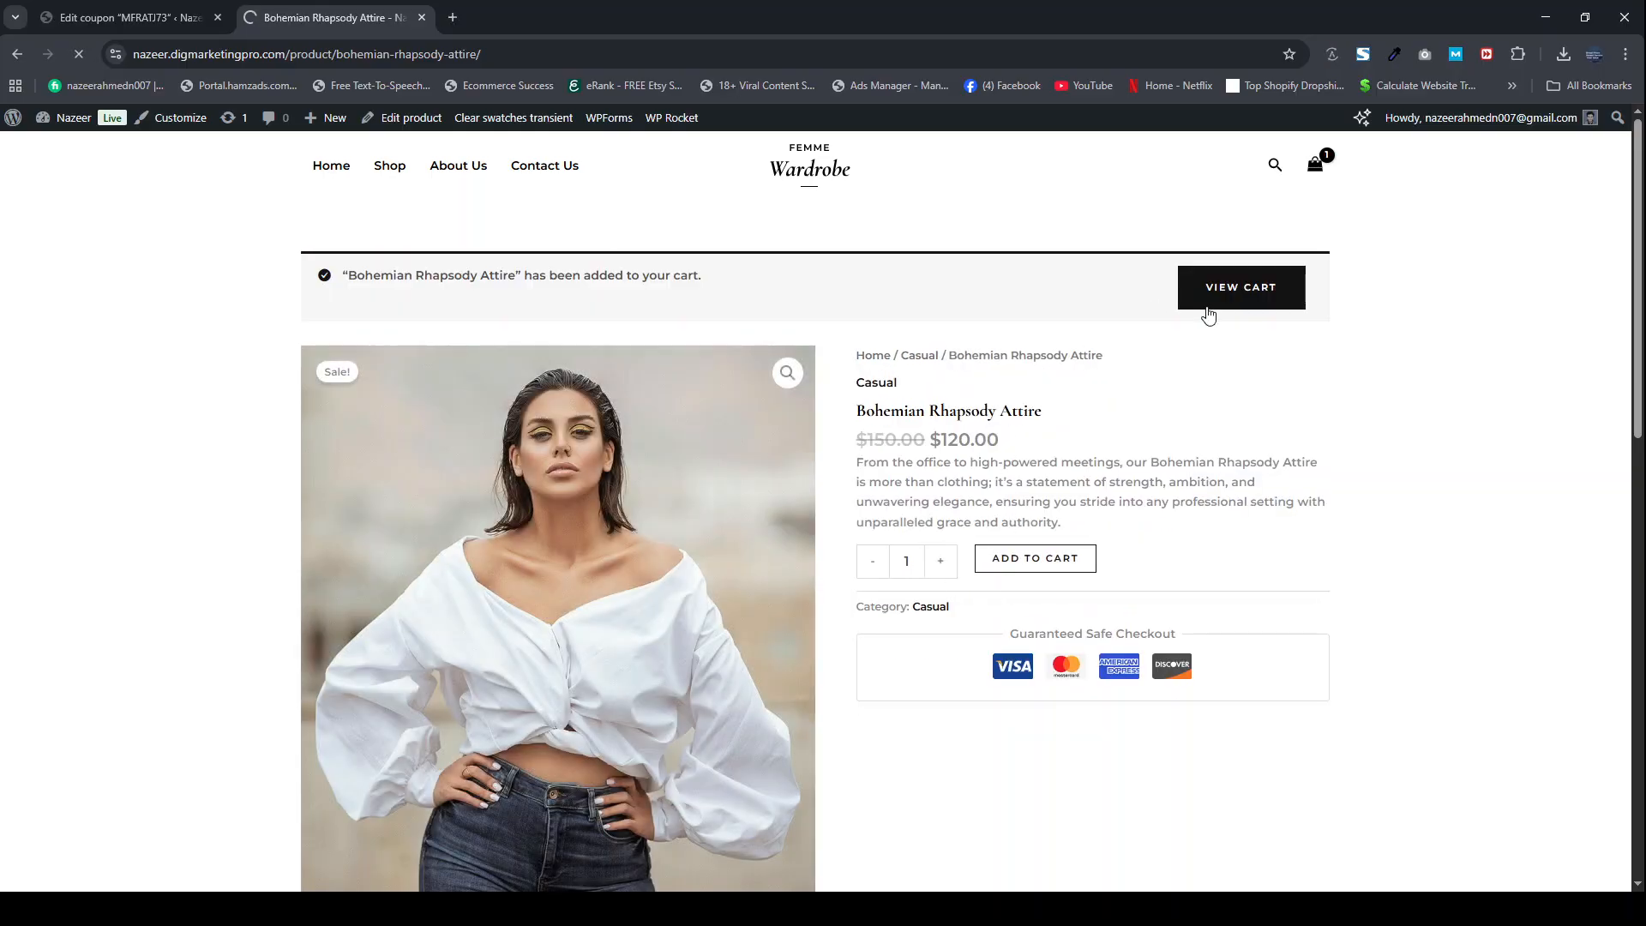
Step: Apply the coupon code MFRATJ73 to the Bohemian Rhapsody Attire cart
left_click(380, 454)
type("MFRATJ73")
left_click(590, 459)
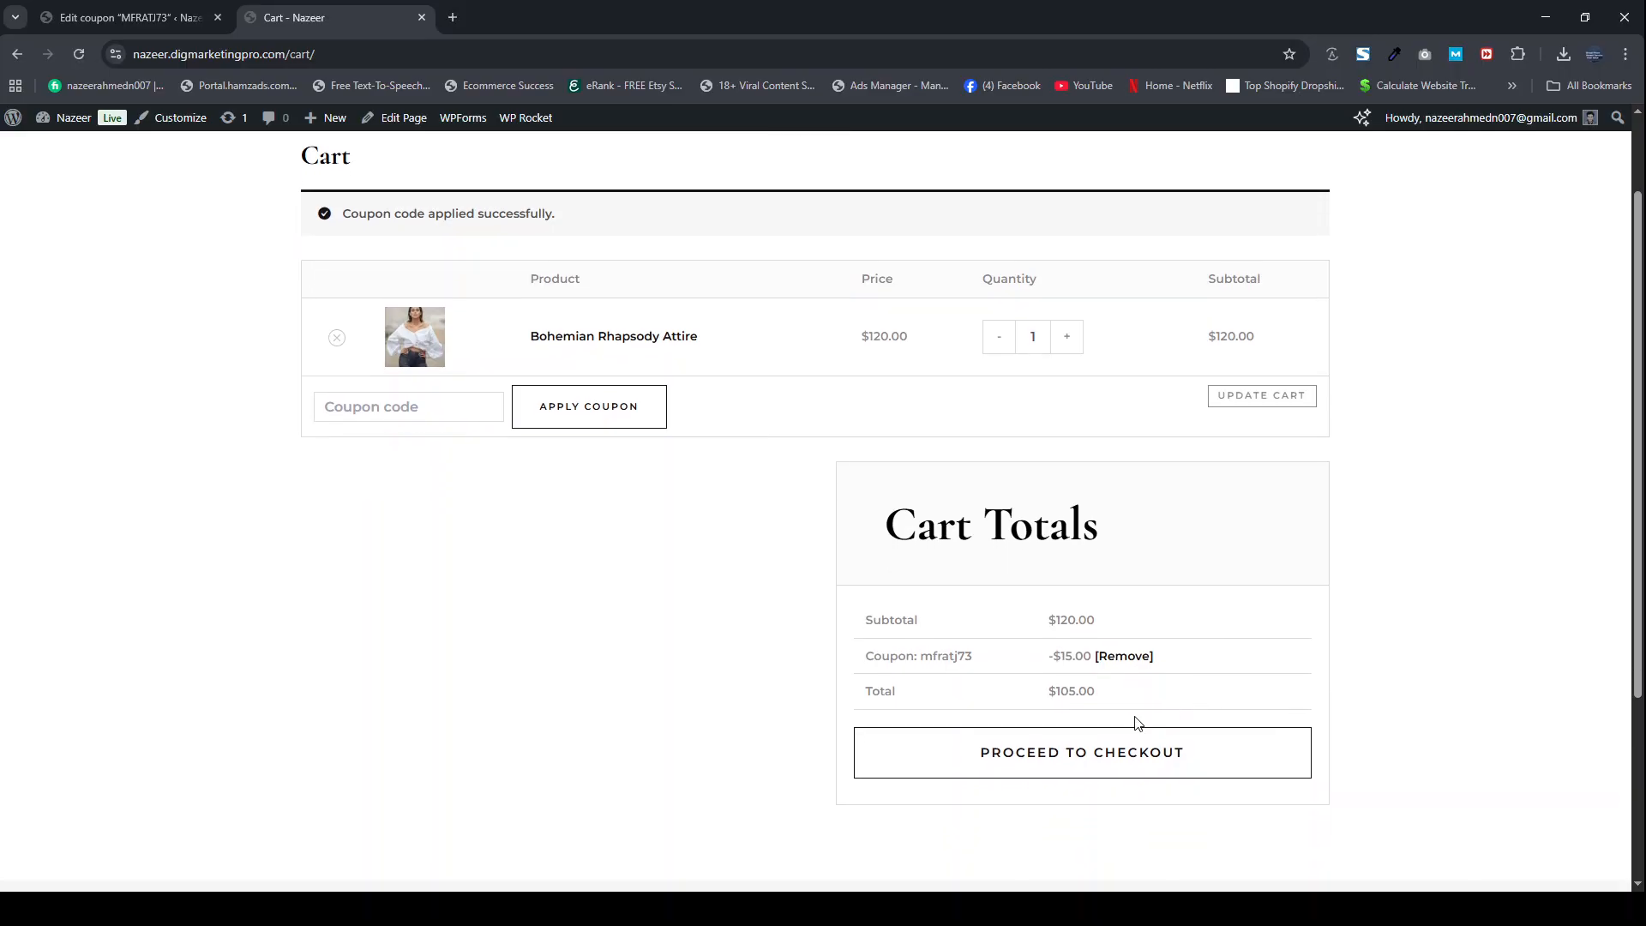
Step: Return to the coupon editor, set the discount type to Percentage discount, and rename the coupon code as 15percent
left_click(147, 19)
left_click(577, 551)
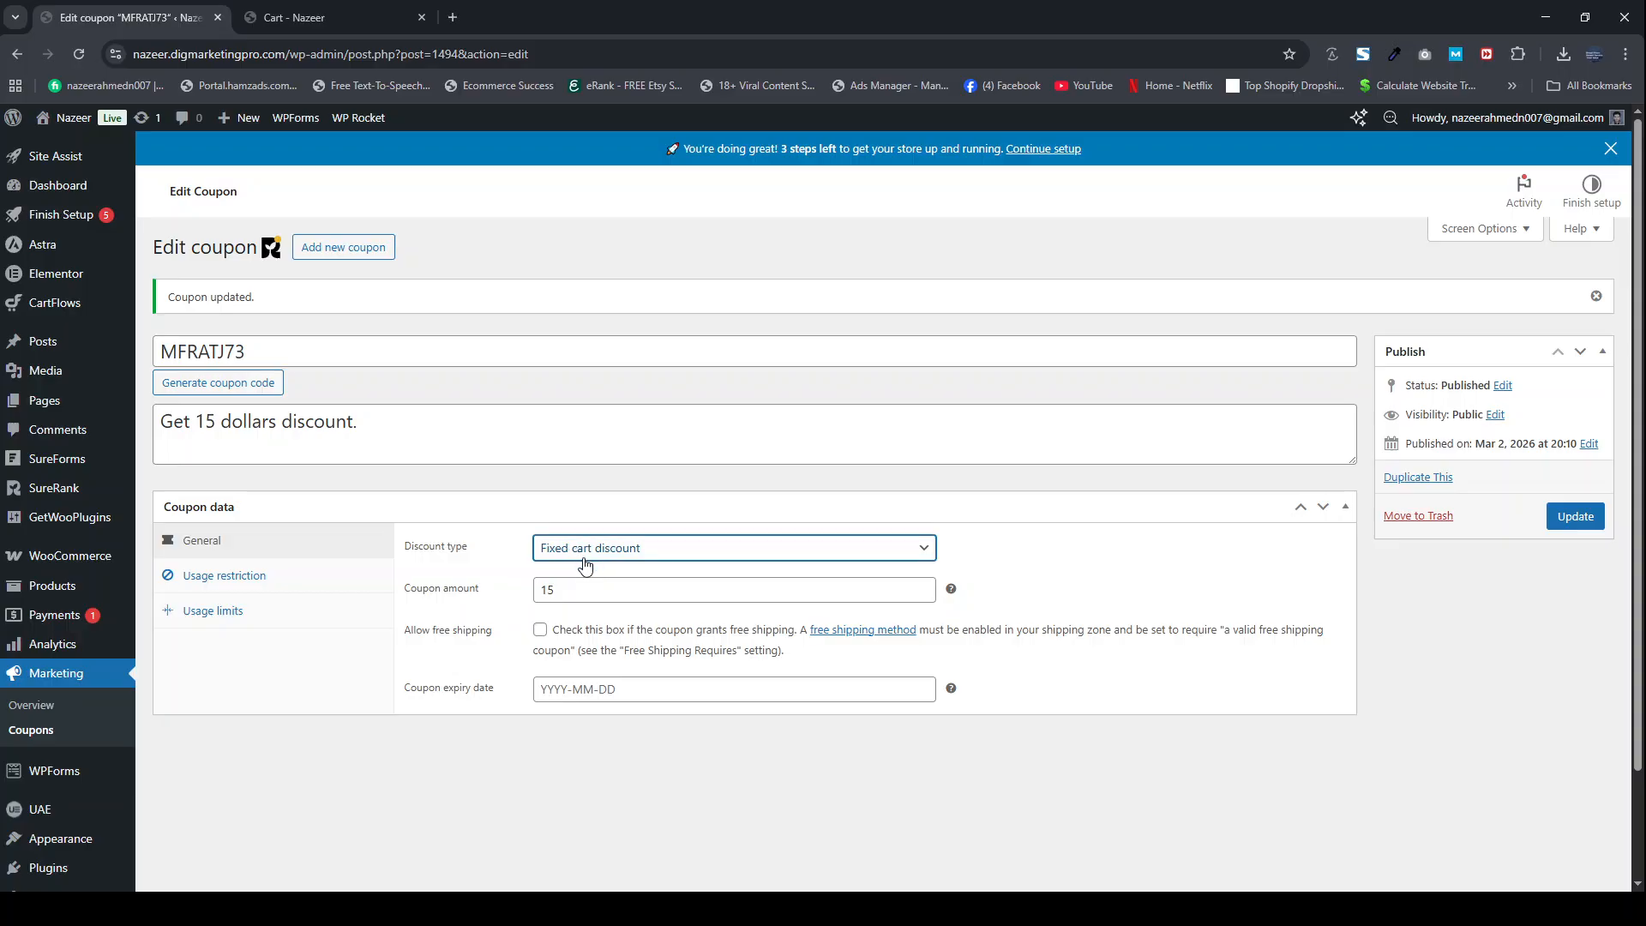
key("Up")
left_click_drag(257, 353, 163, 351)
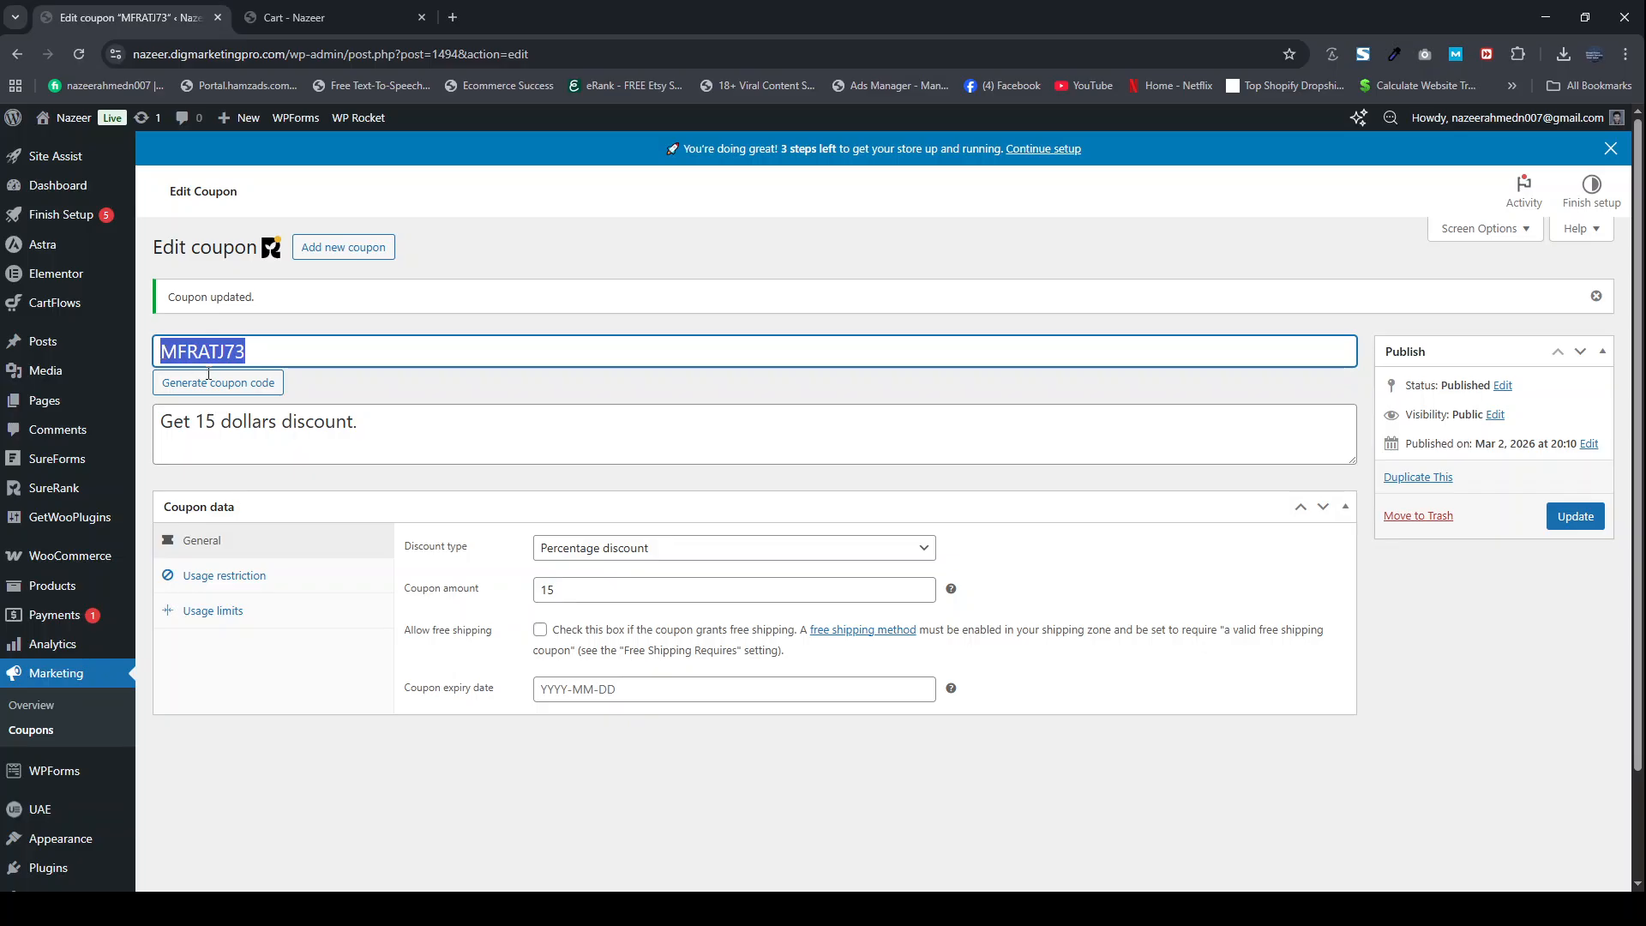
left_click(572, 587)
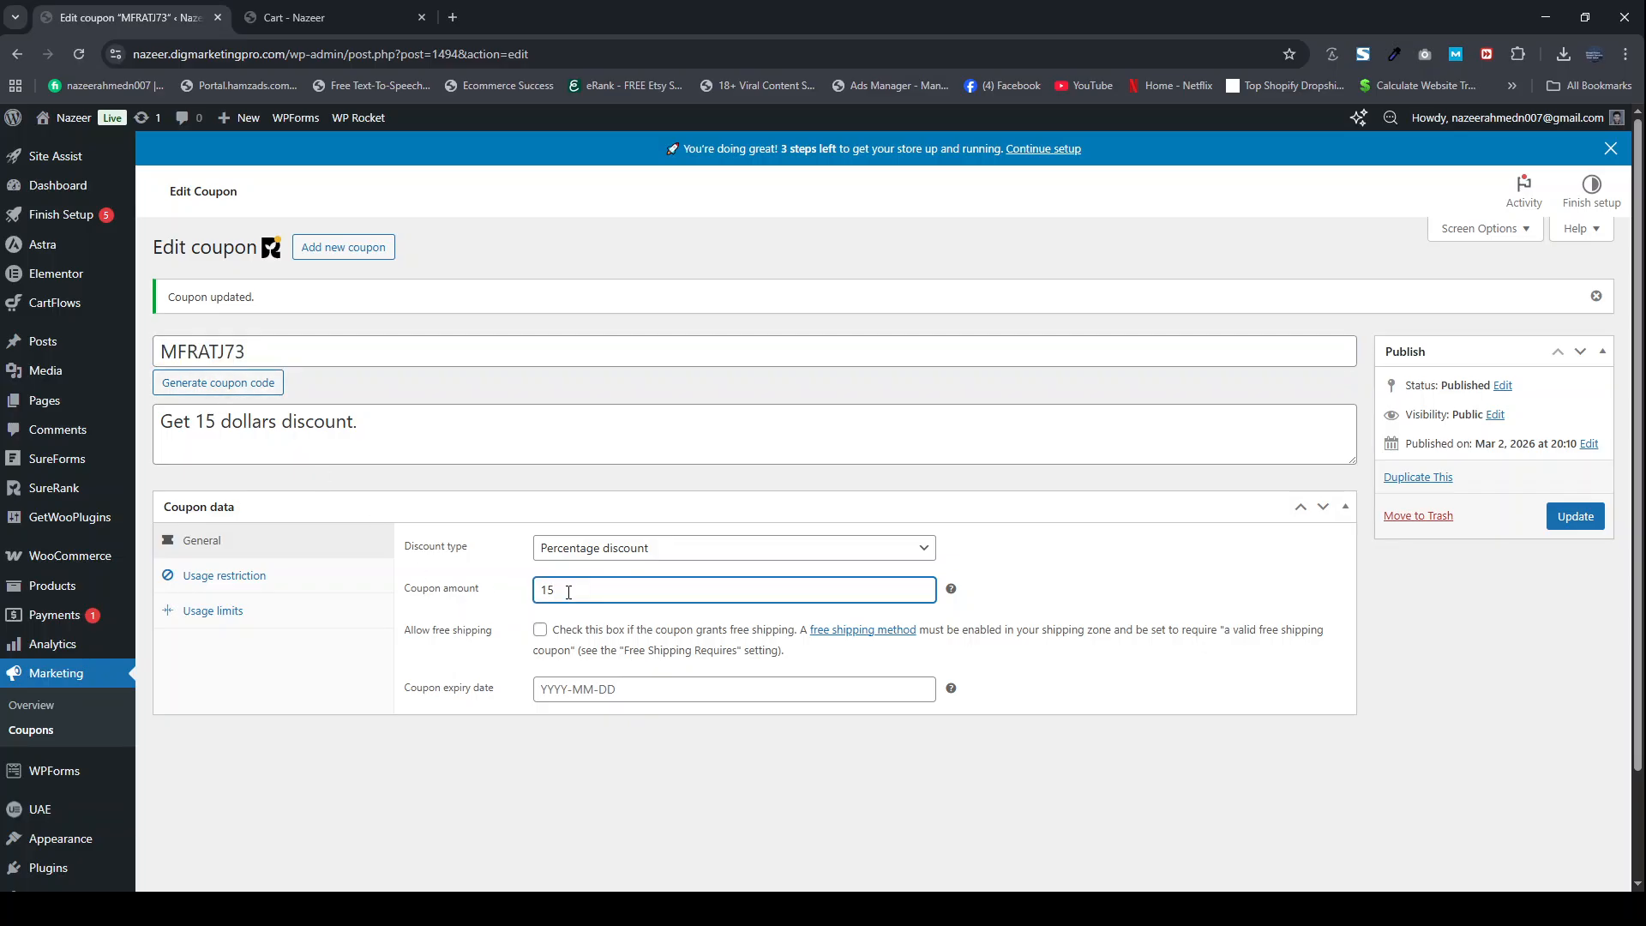
left_click_drag(271, 348, 144, 334)
key("BackSpace")
type("1")
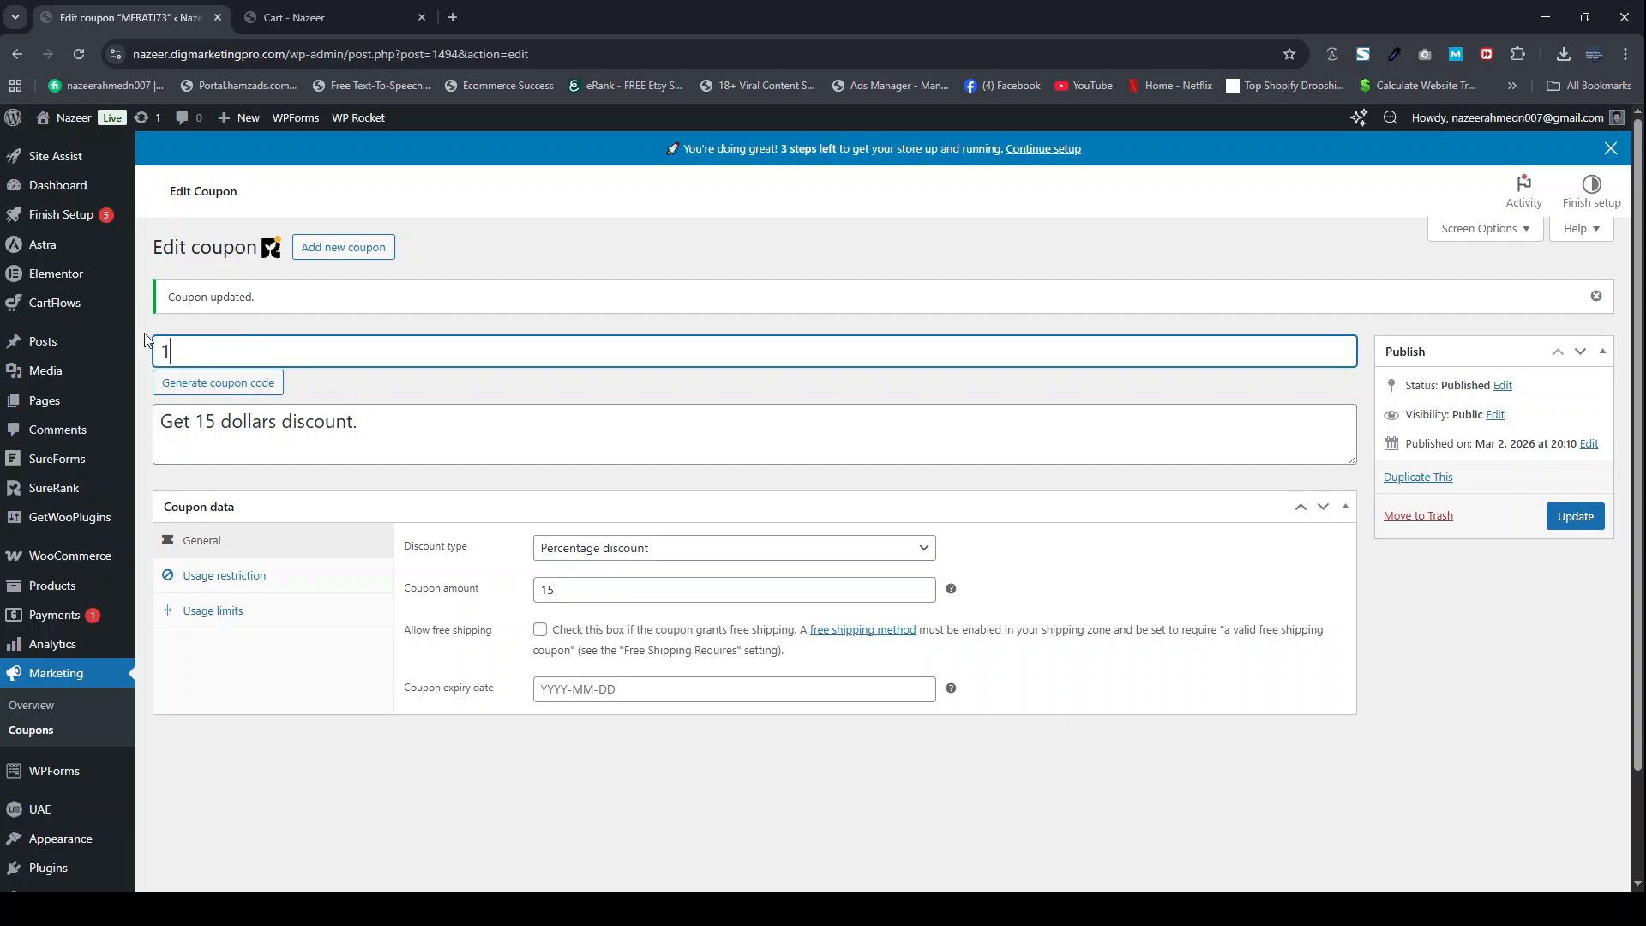
type("5percent")
key("ctrl+a")
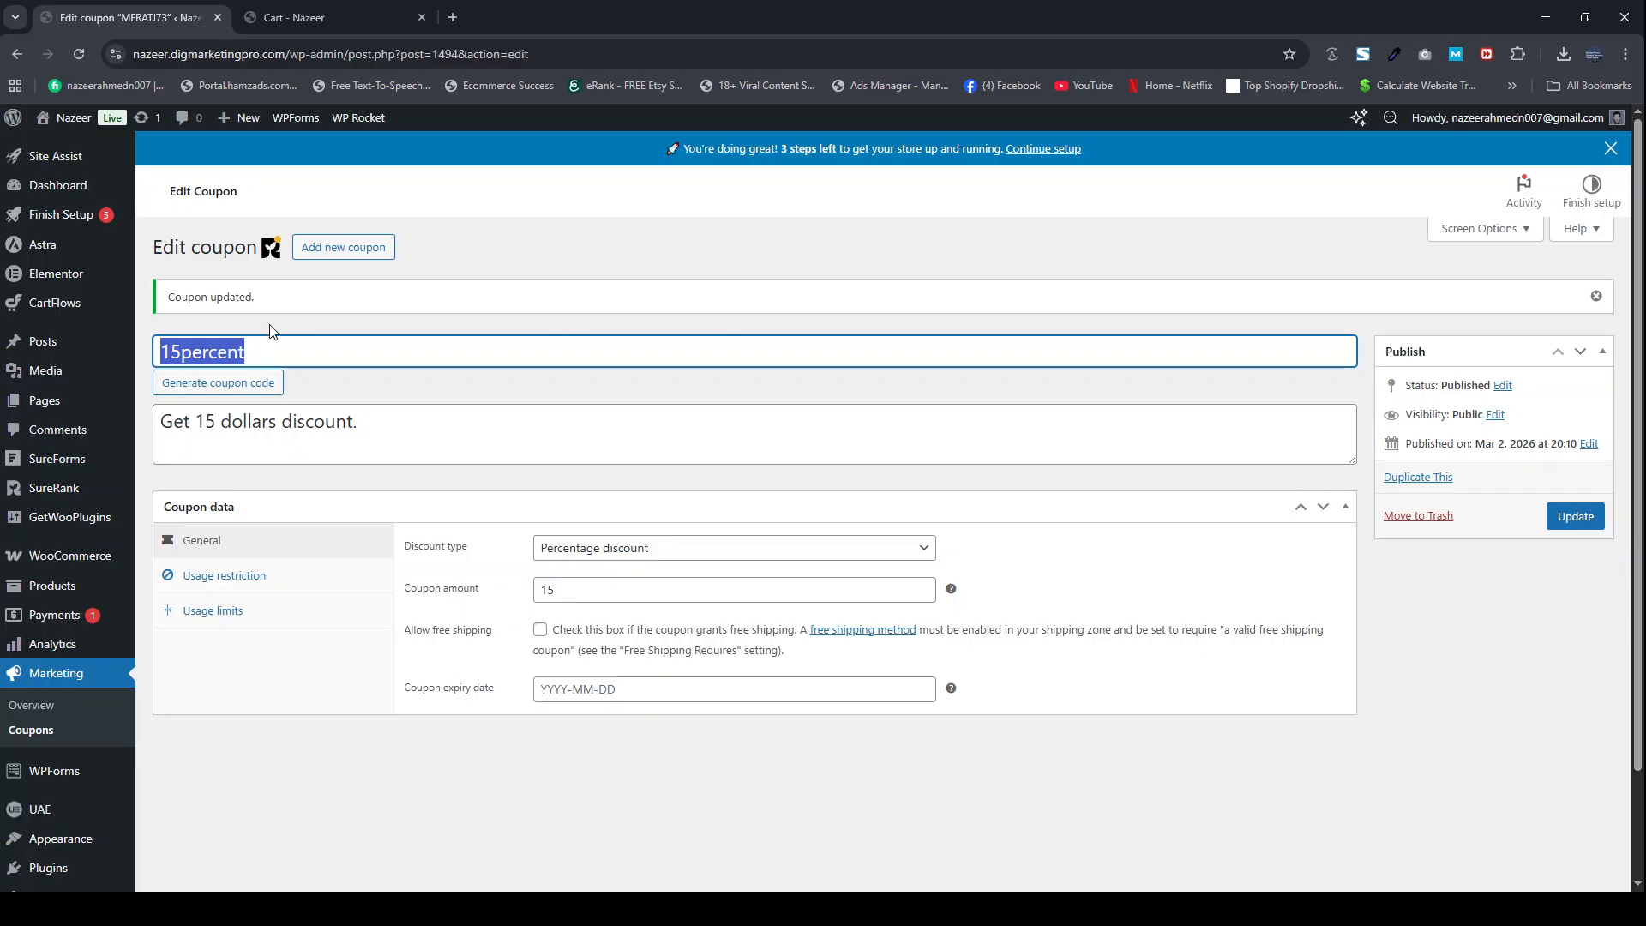
Step: Clear the coupon's description and update the coupon
left_click(389, 436)
key("ctrl+a")
key("BackSpace")
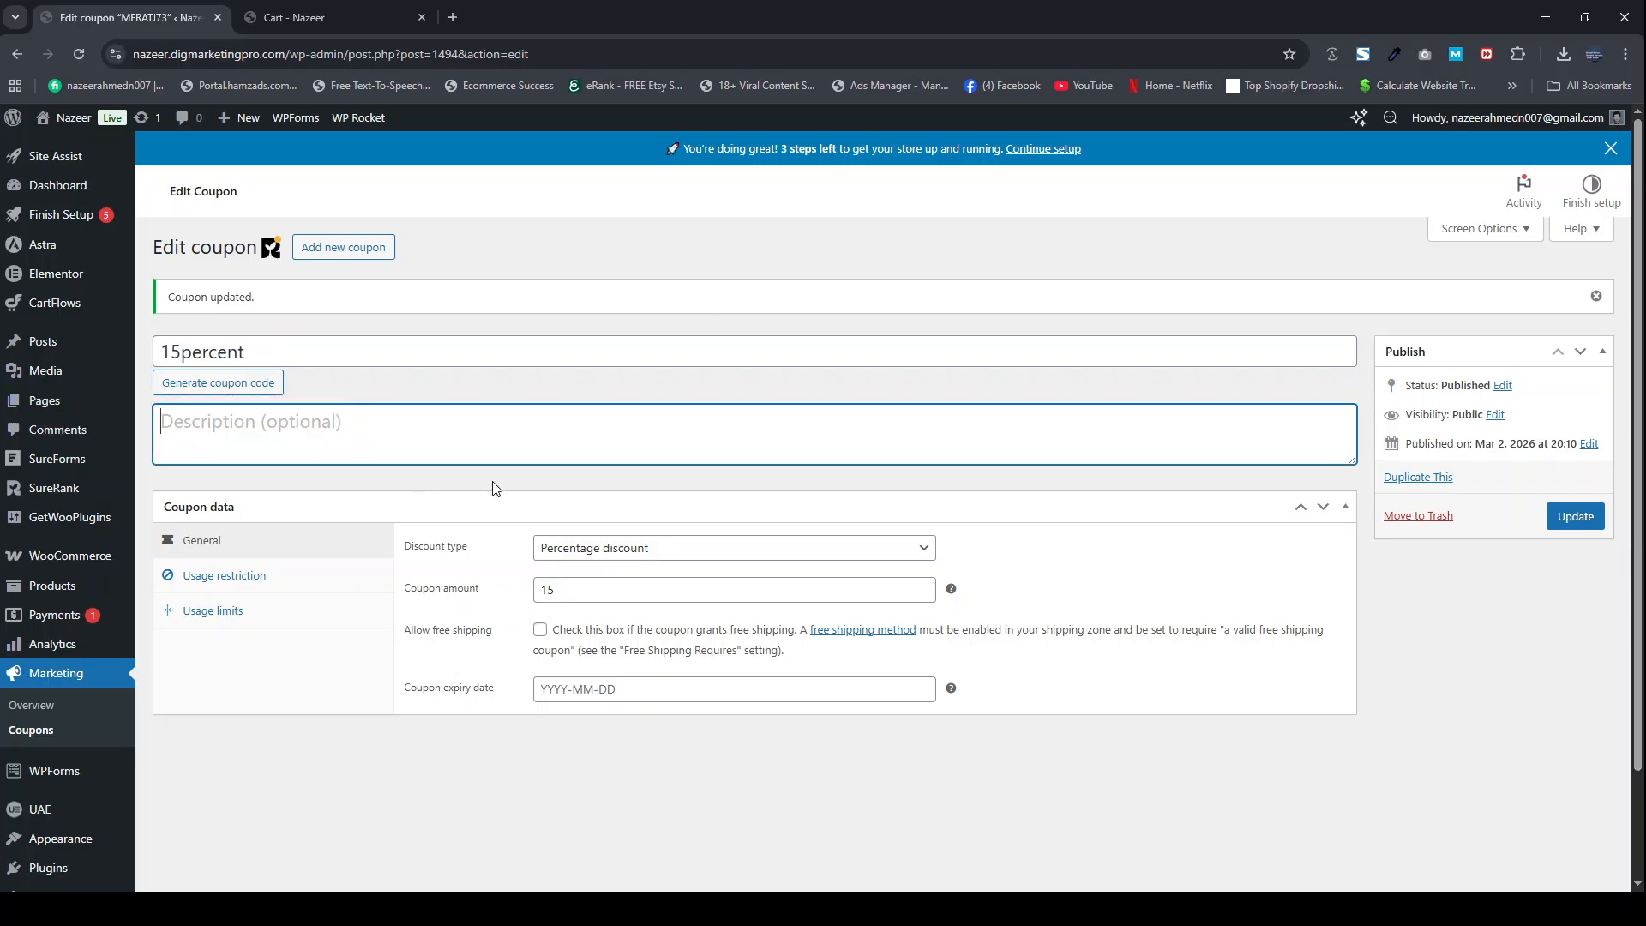
left_click(1576, 518)
Step: Enter "Get 15 percent discount." as the coupon's description
left_click(306, 429)
type("Get")
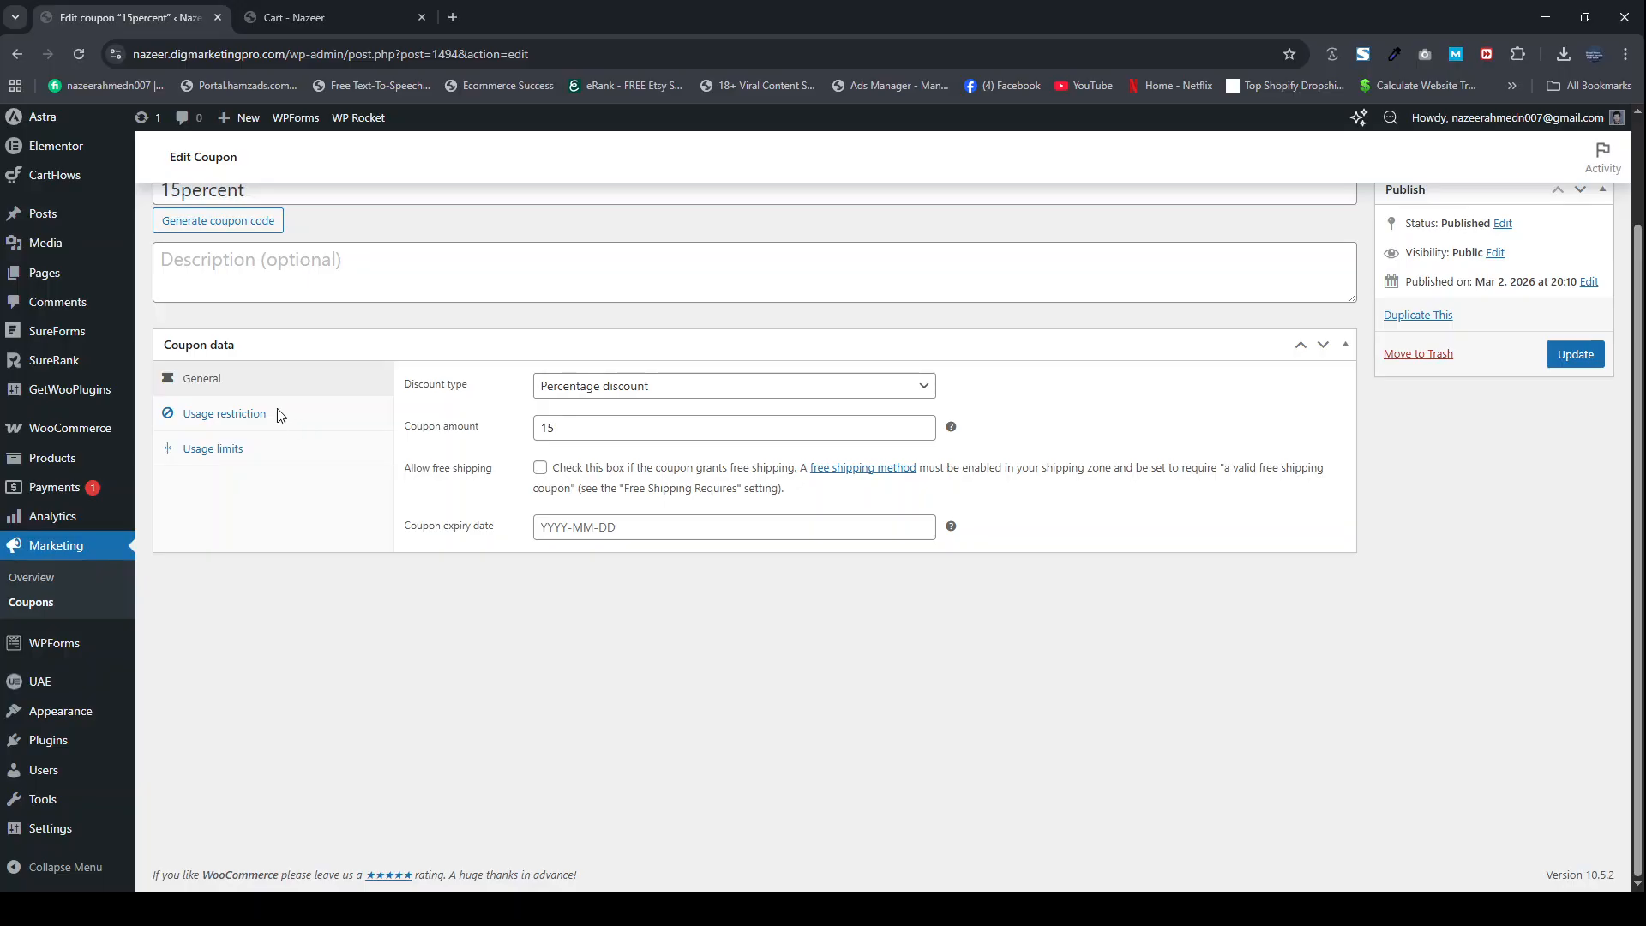
left_click(273, 392)
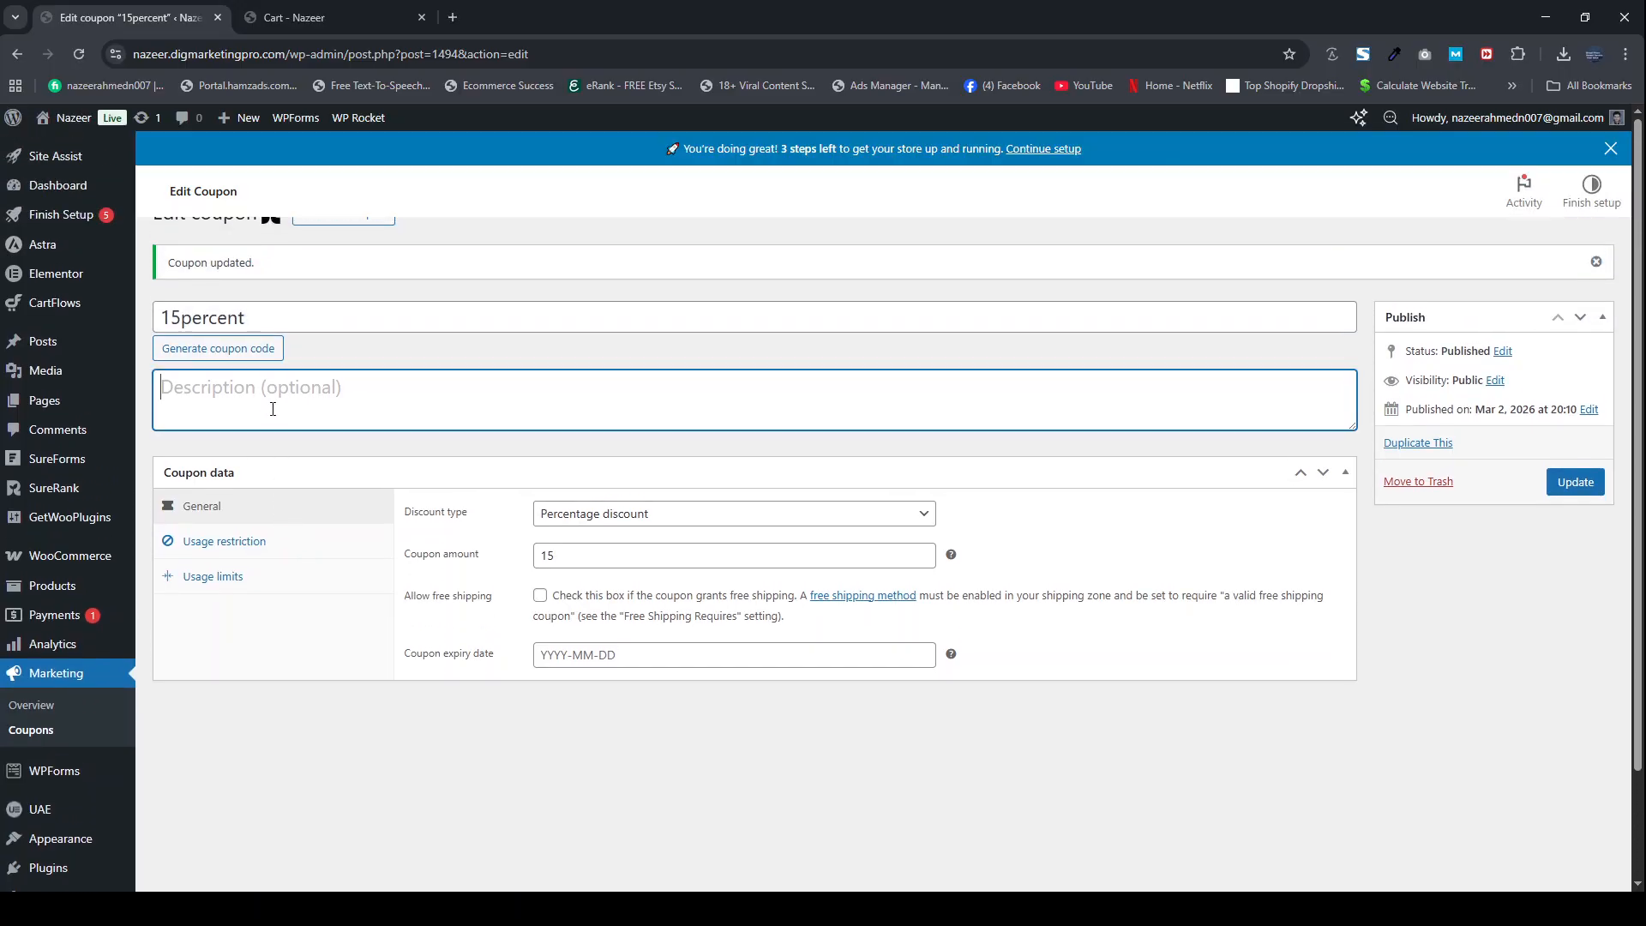
type("Get ")
type("14")
type(" pe")
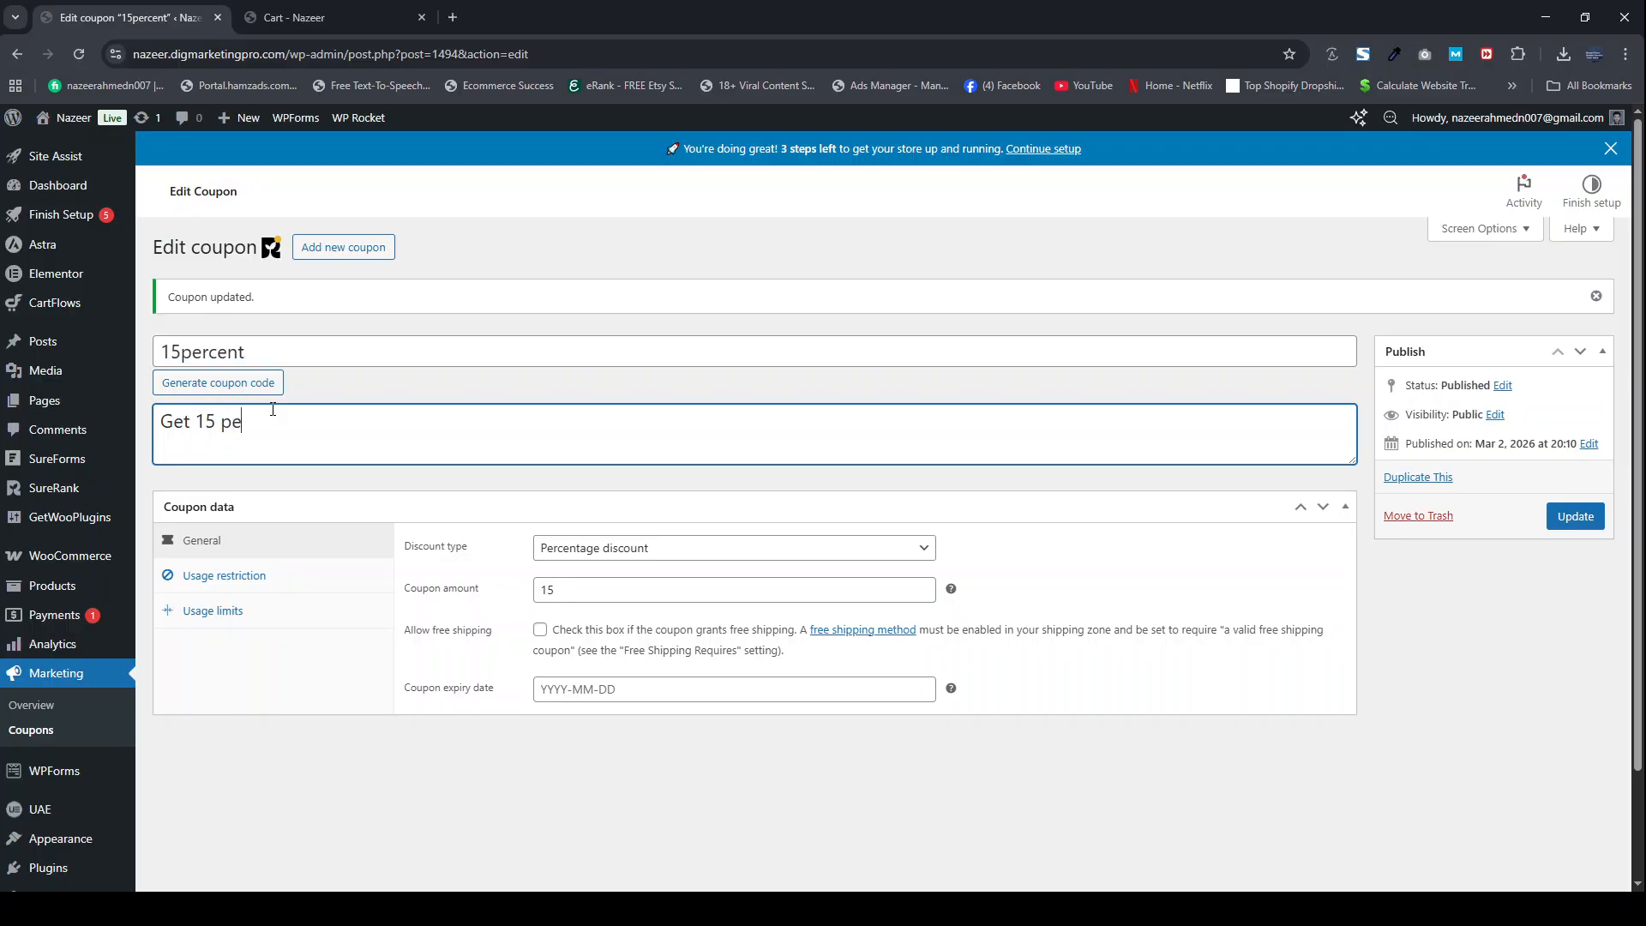
type("rcent discount")
type("/")
Step: Copy the coupon code 15percent and update the coupon with its new description
left_click_drag(254, 348, 130, 347)
key("ctrl+c")
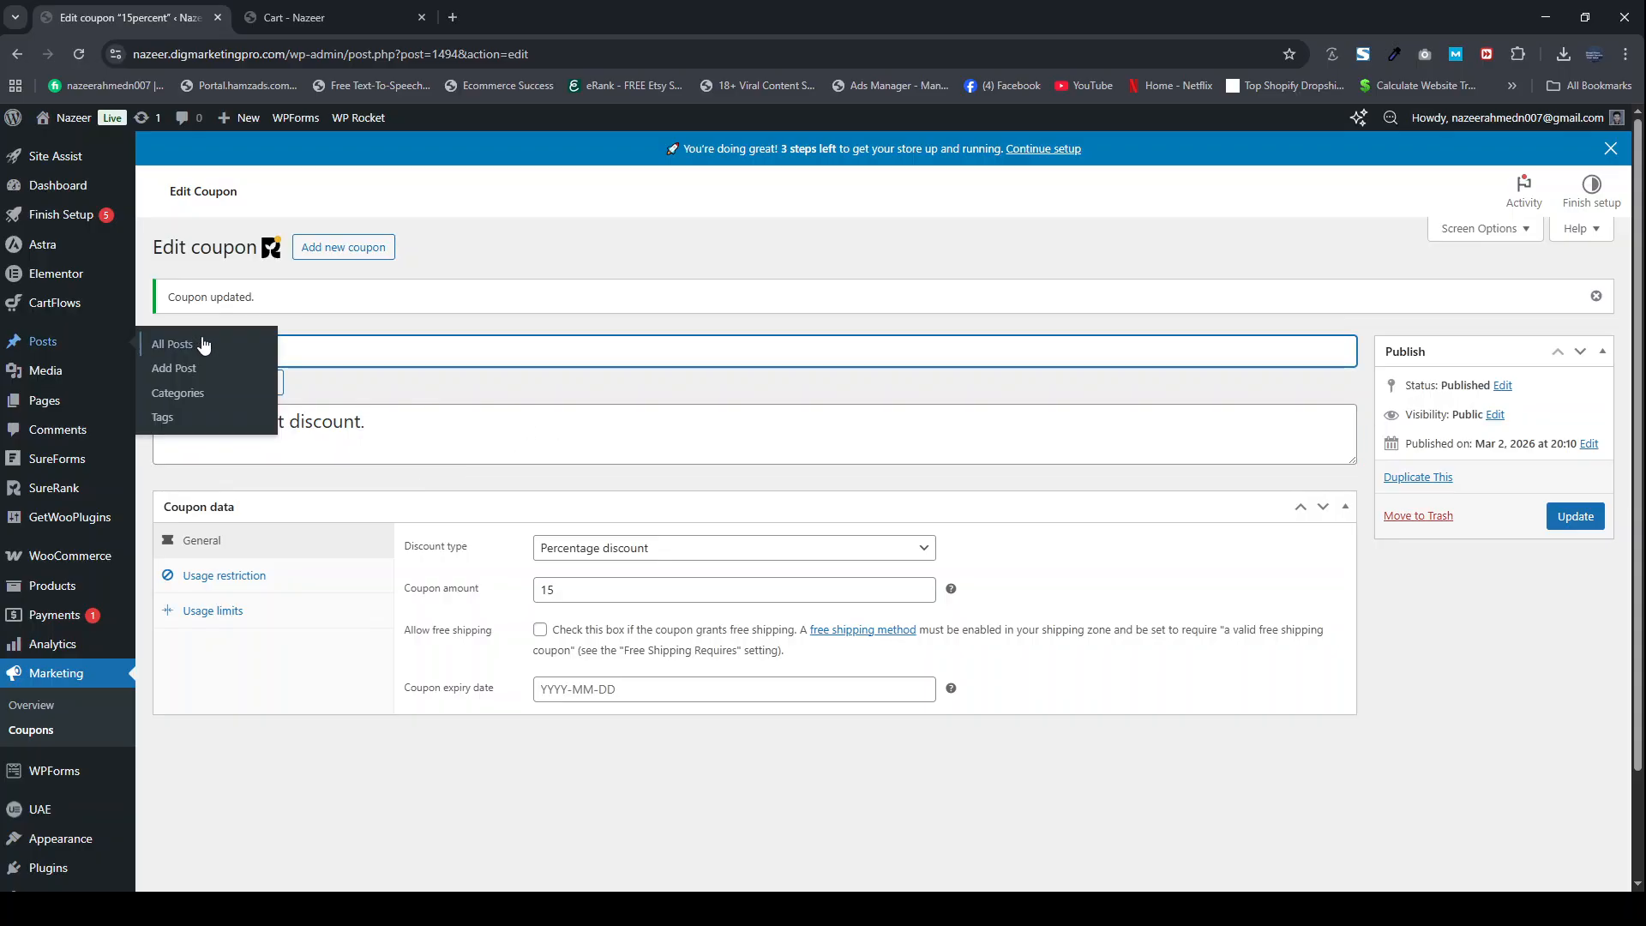
left_click(1574, 519)
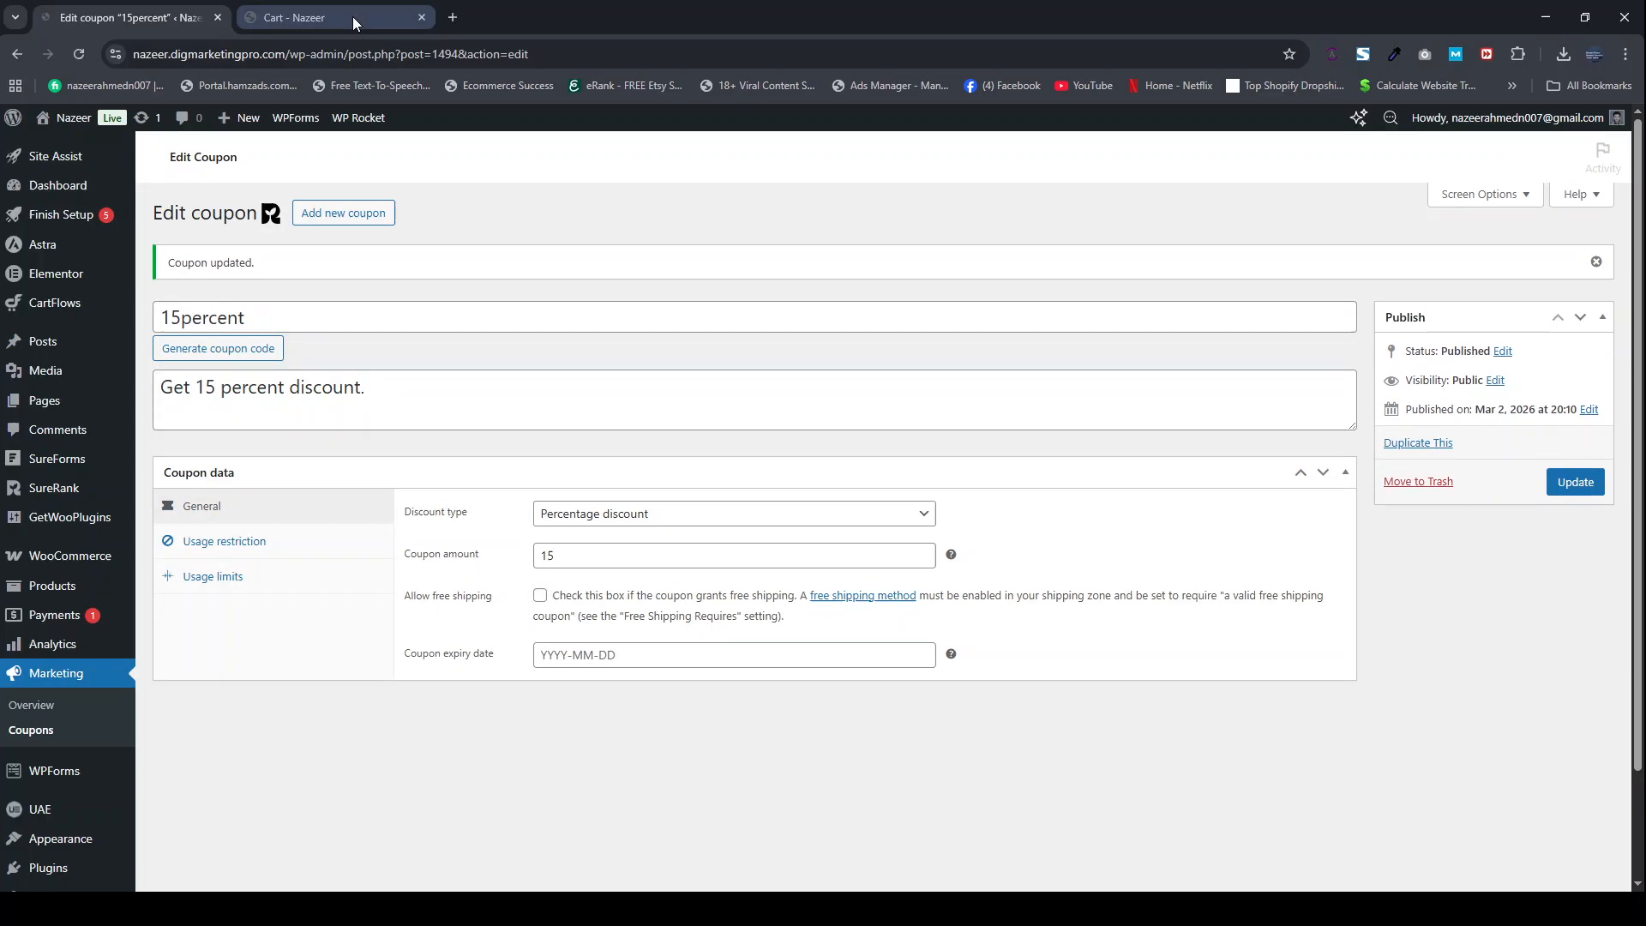
Step: Switch to the storefront cart, reload it, and apply the coupon code 15percent
left_click(352, 17)
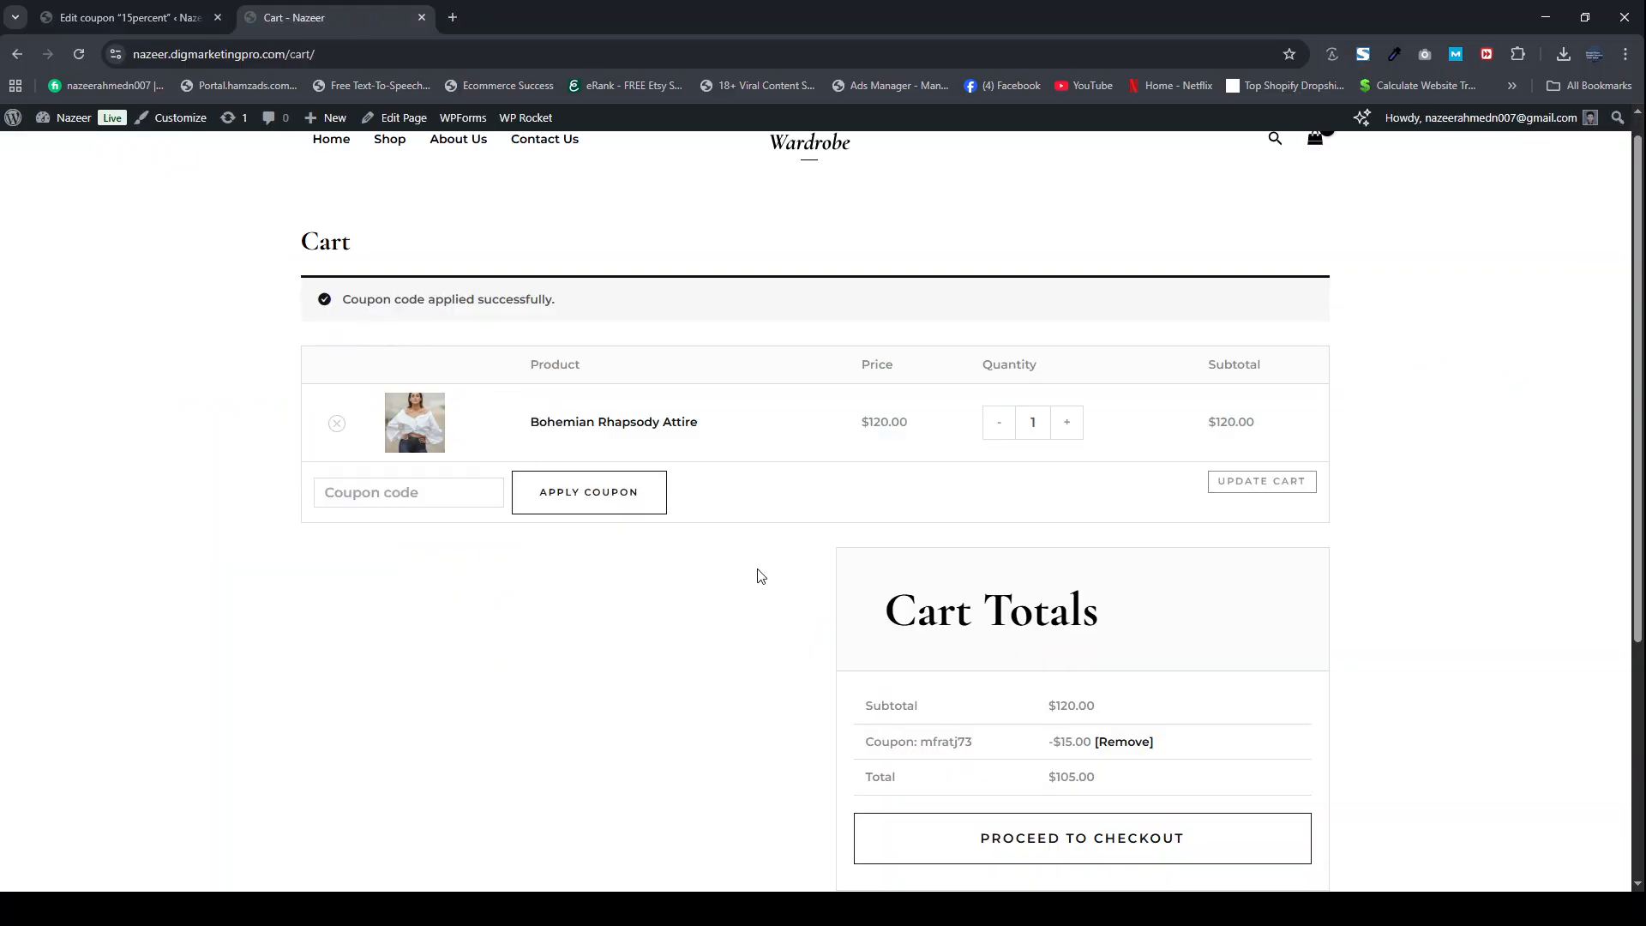
left_click(80, 54)
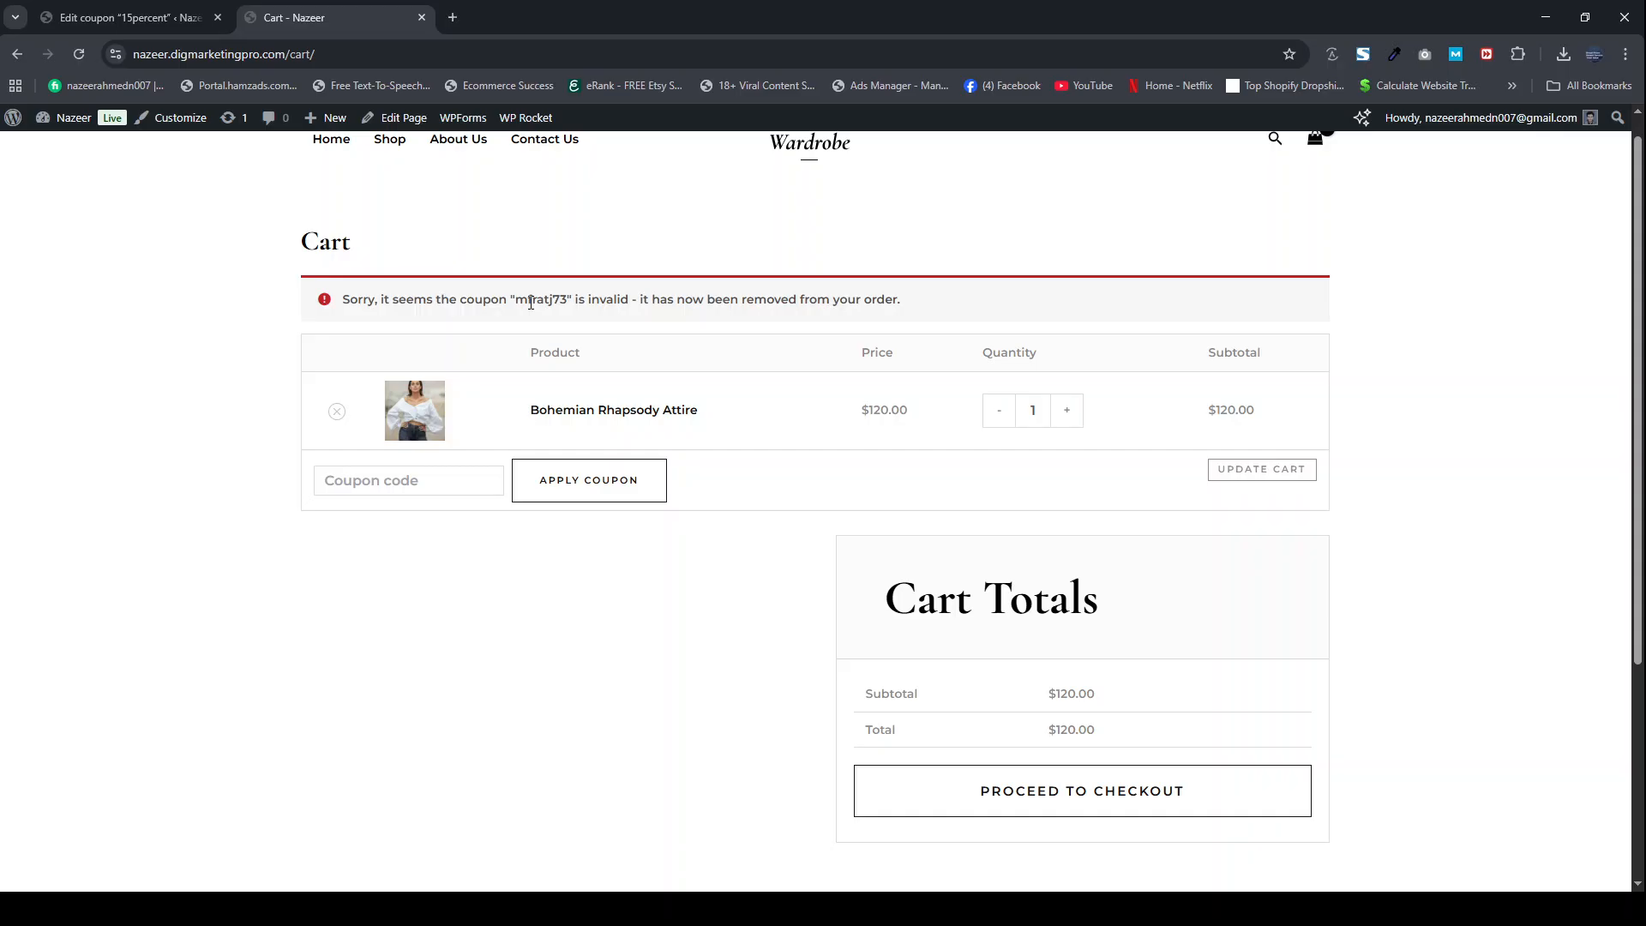
key("ctrl+v")
left_click(533, 491)
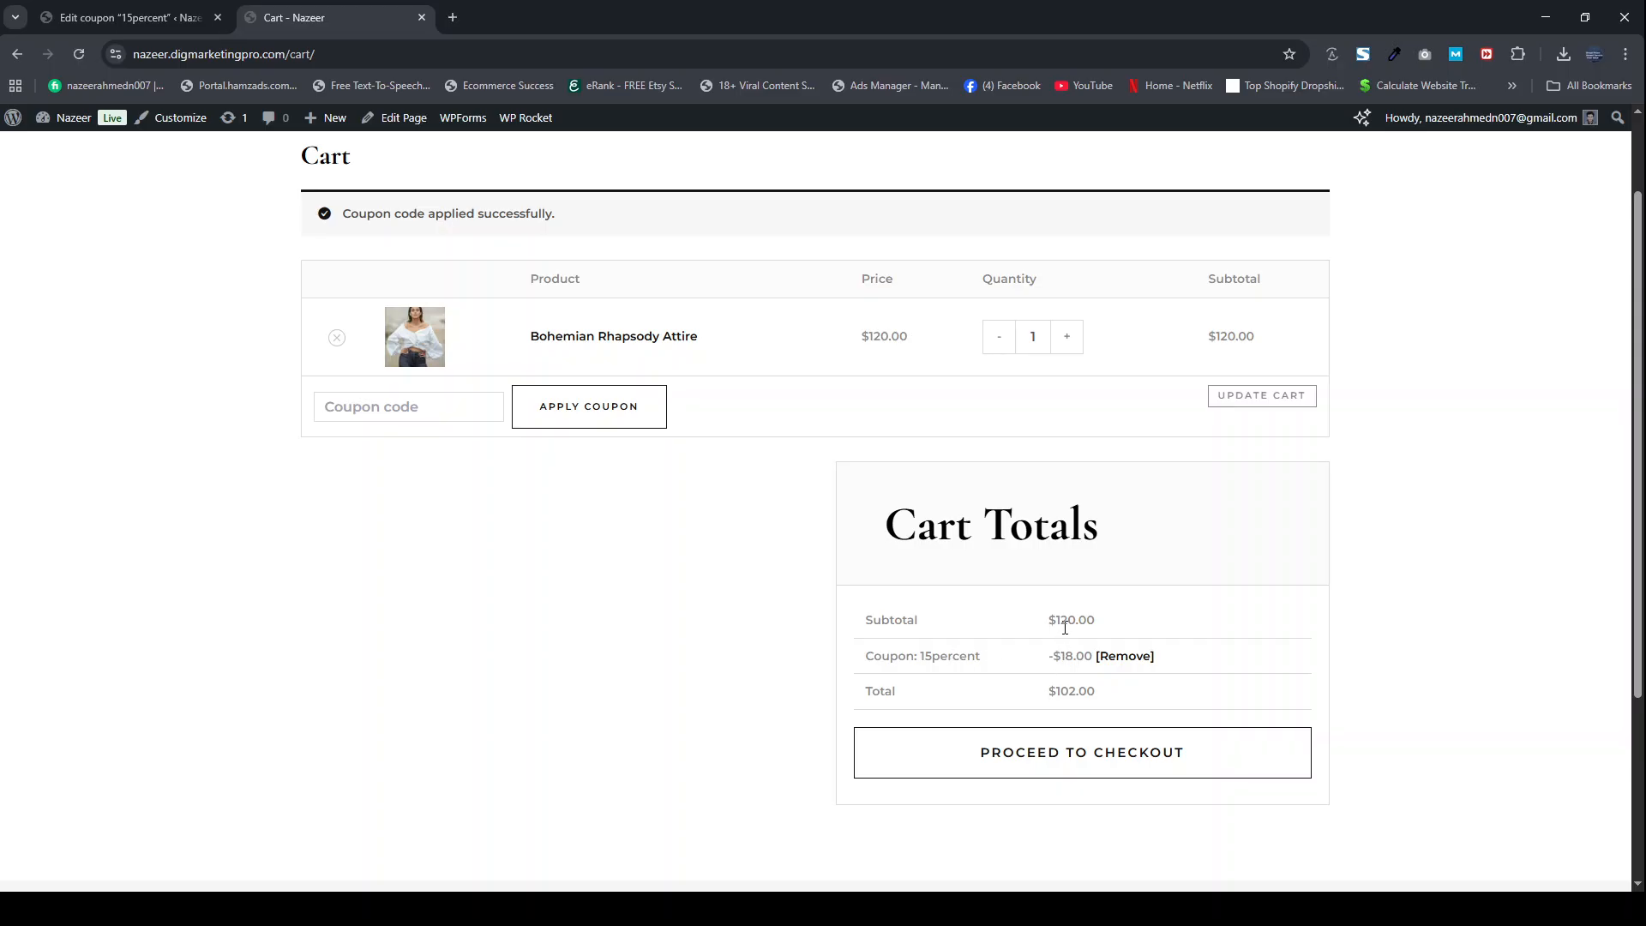
Step: Return to the coupon editor, clear the minimum spend, and remove Bohemian Rhapsody Attire from the coupon's product restriction
left_click(130, 21)
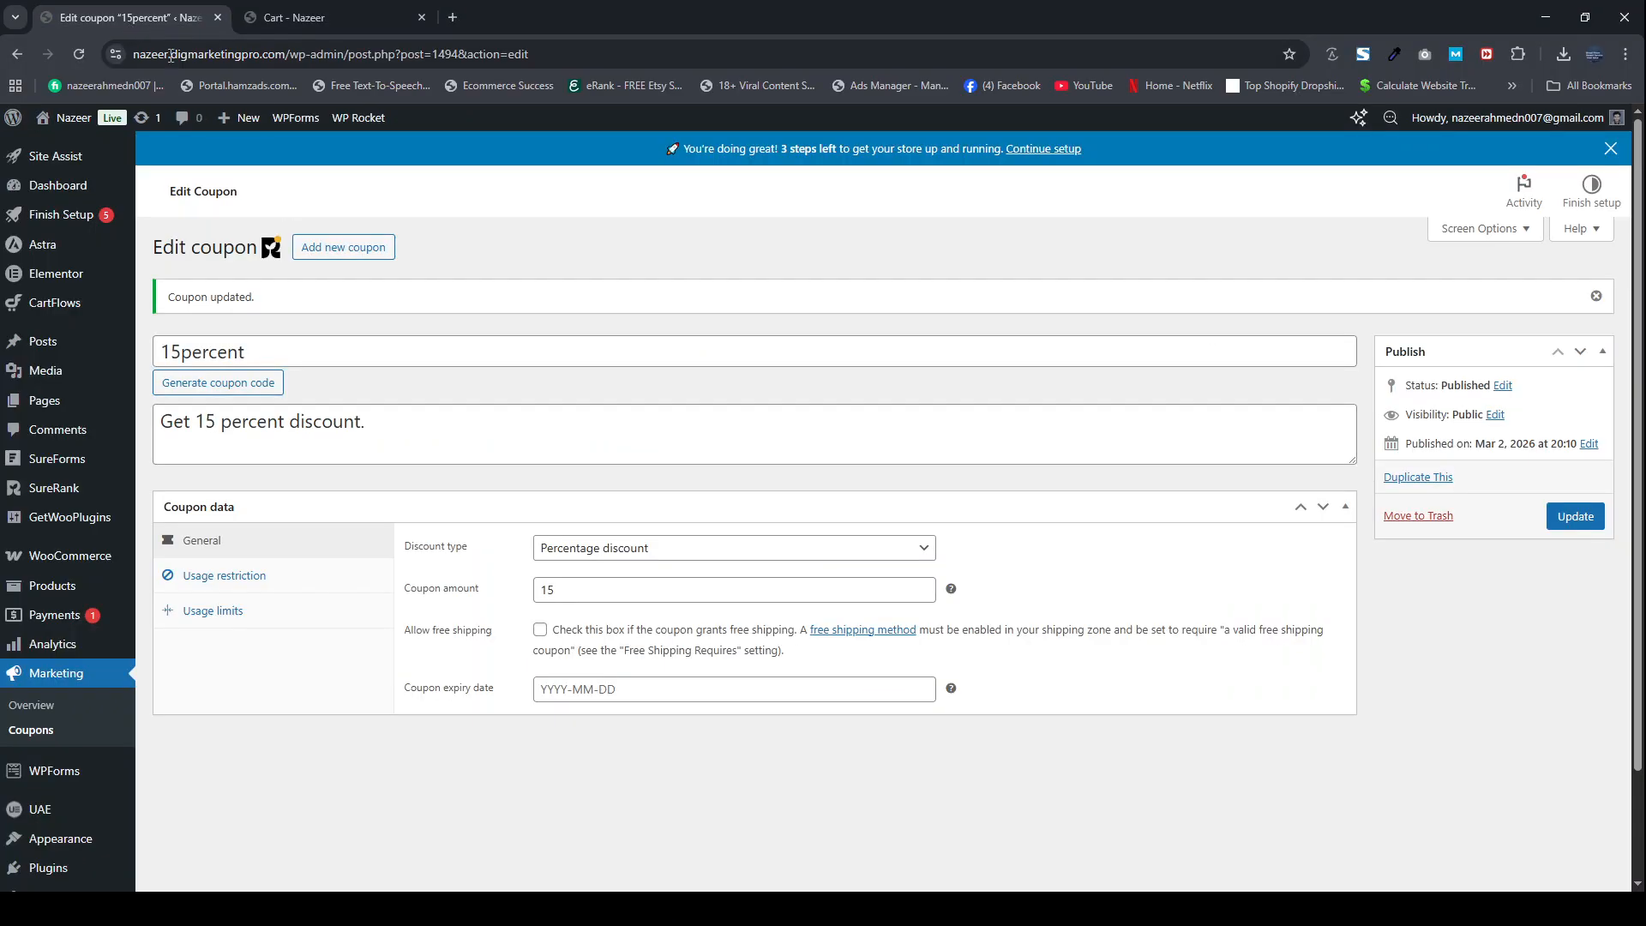
left_click(311, 586)
left_click_drag(672, 548, 521, 559)
key("BackSpace")
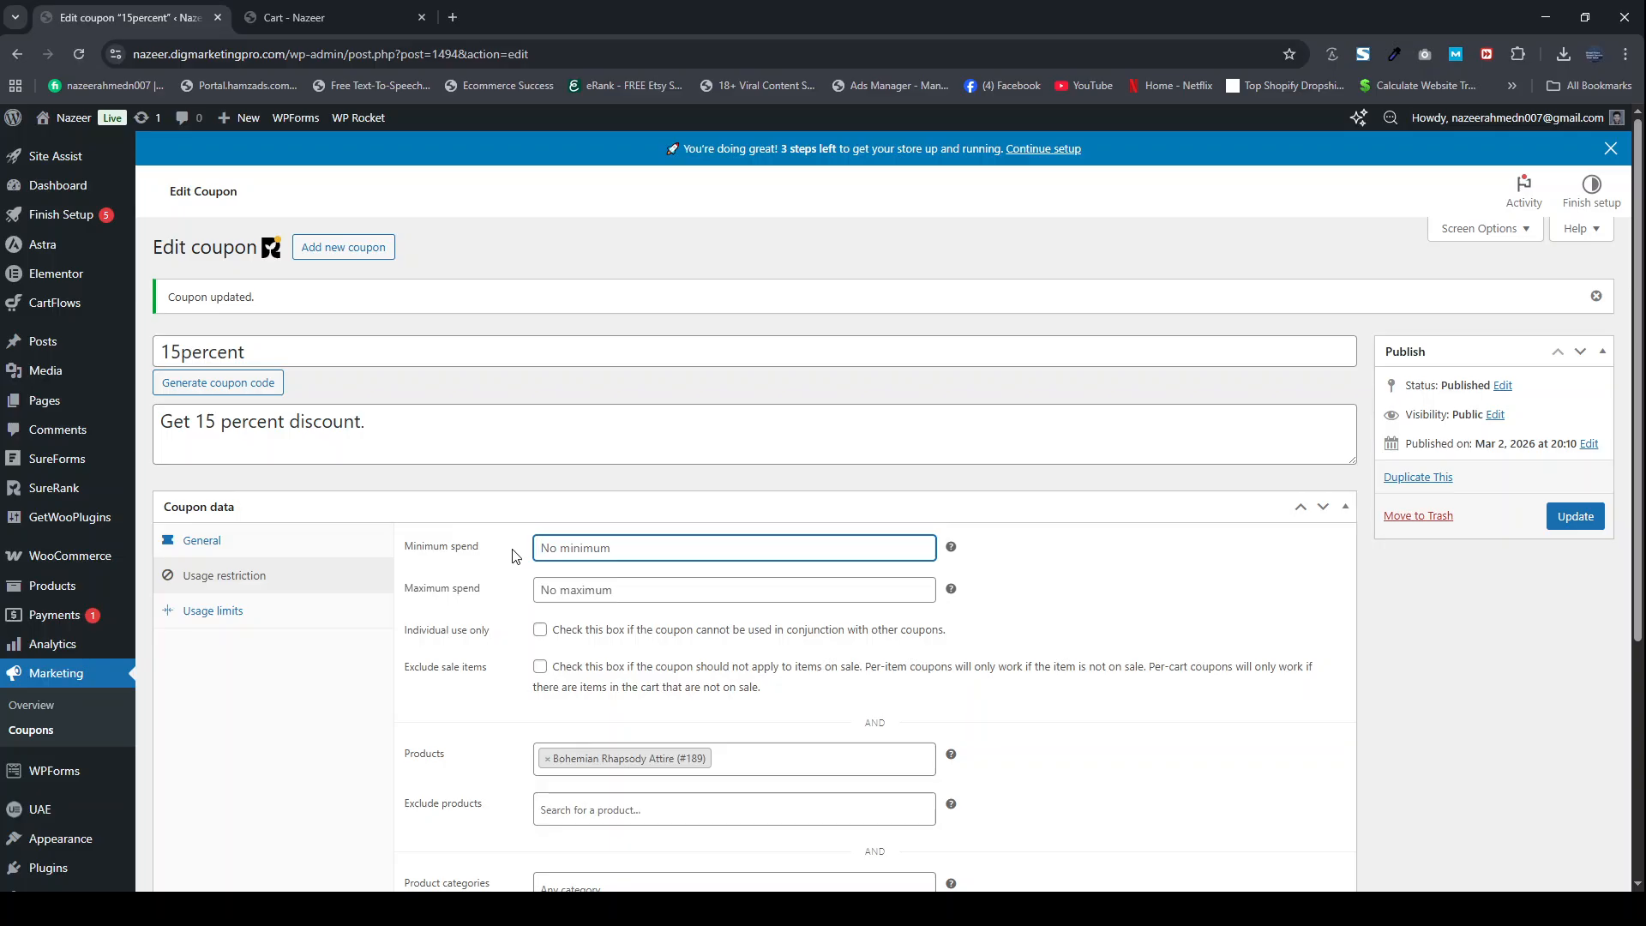
scroll(516, 556, "down", 1)
left_click(548, 672)
scroll(548, 674, "down", 1)
scroll(548, 674, "down", 2)
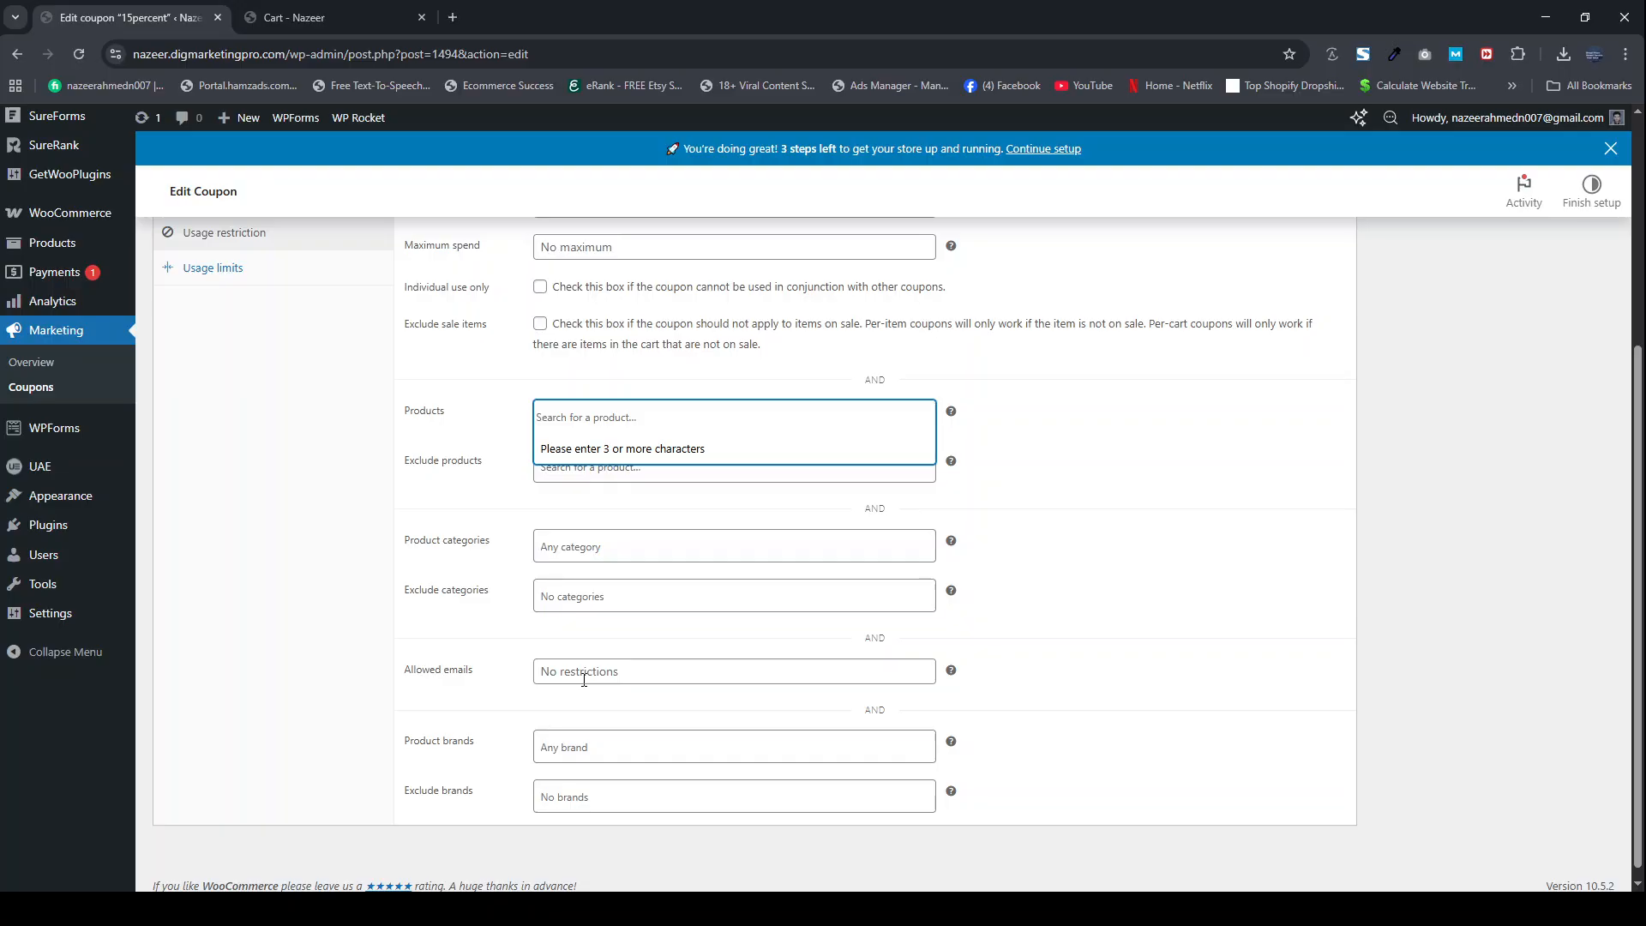
Step: Set the 15percent coupon's usage limit per coupon to 1
scroll(372, 647, "up", 3)
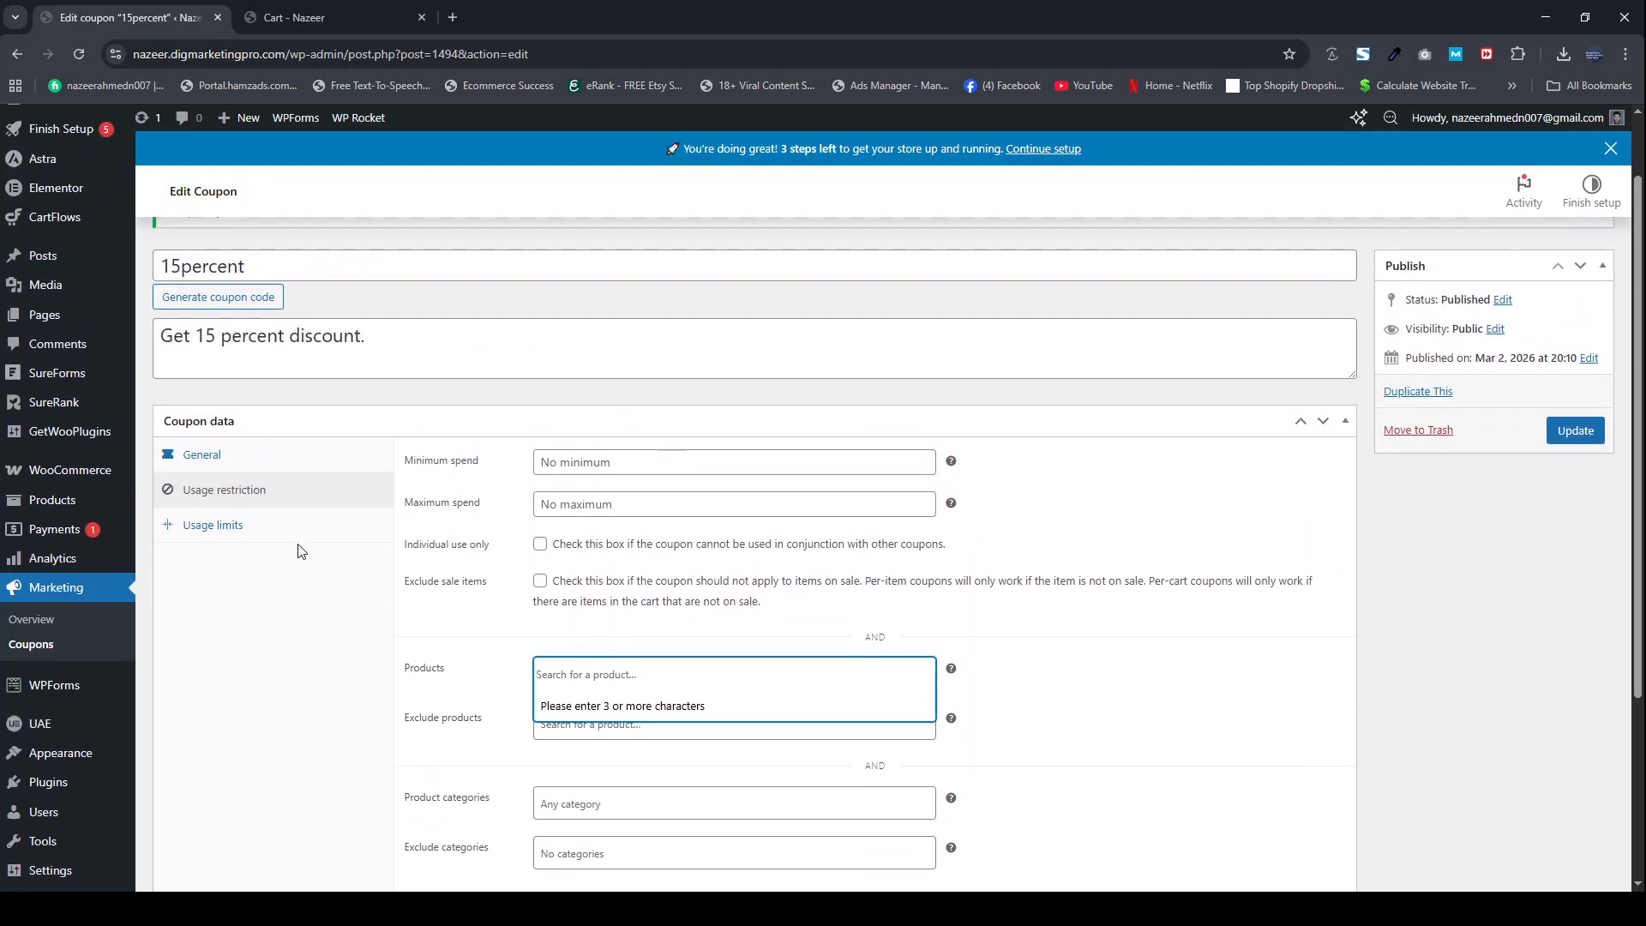
left_click(275, 536)
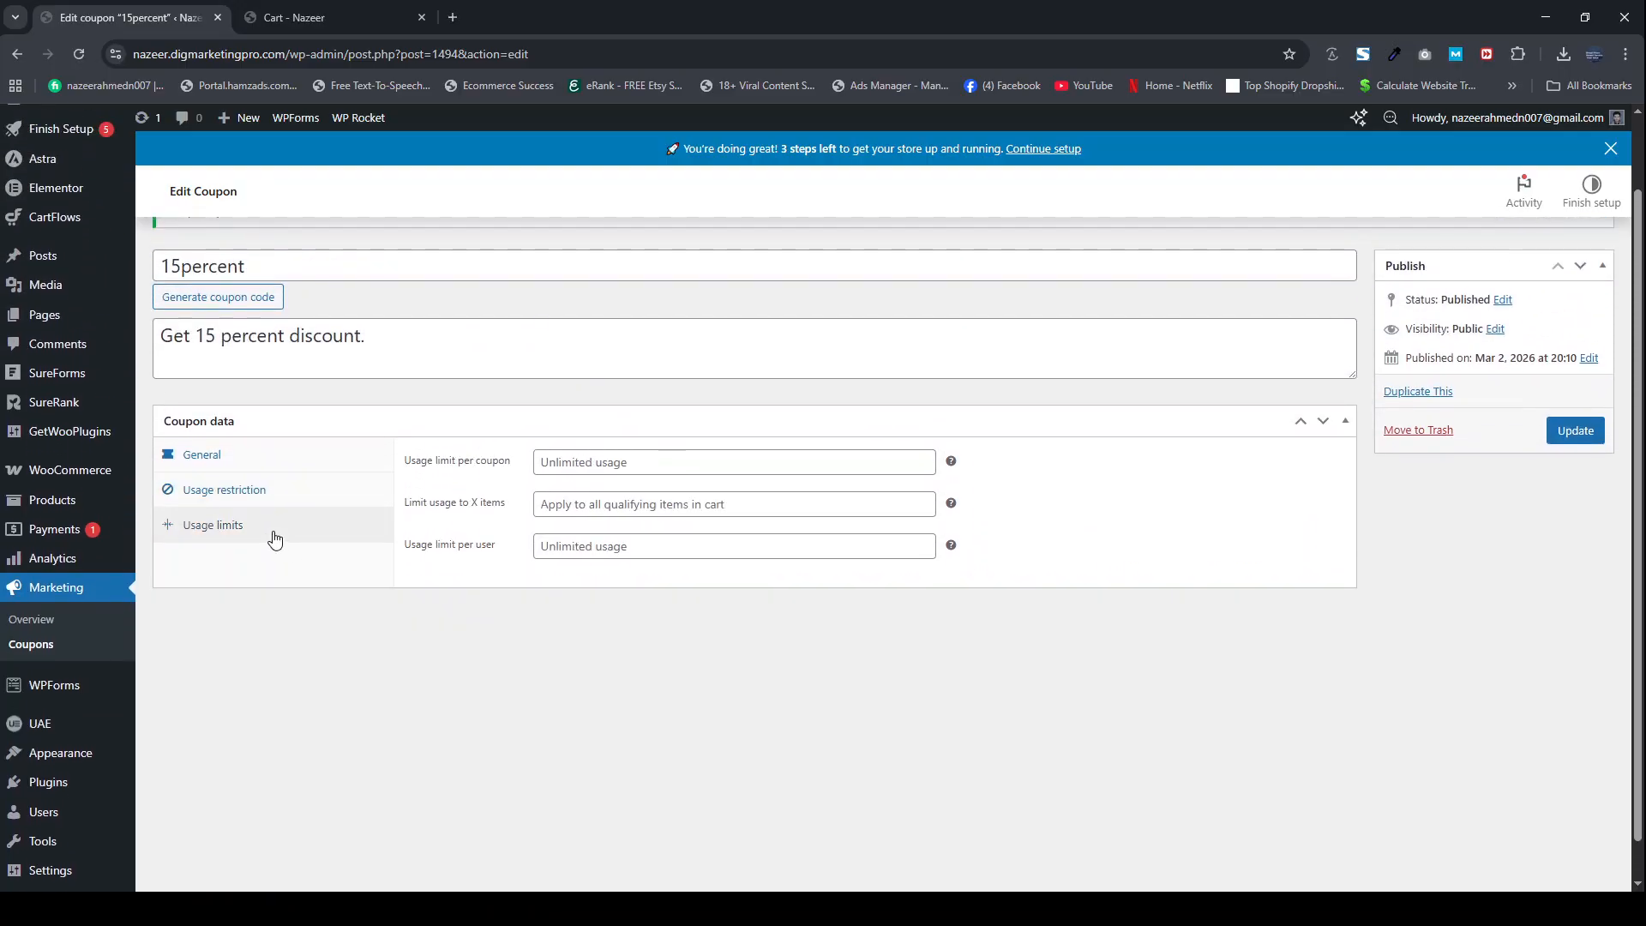
left_click(568, 468)
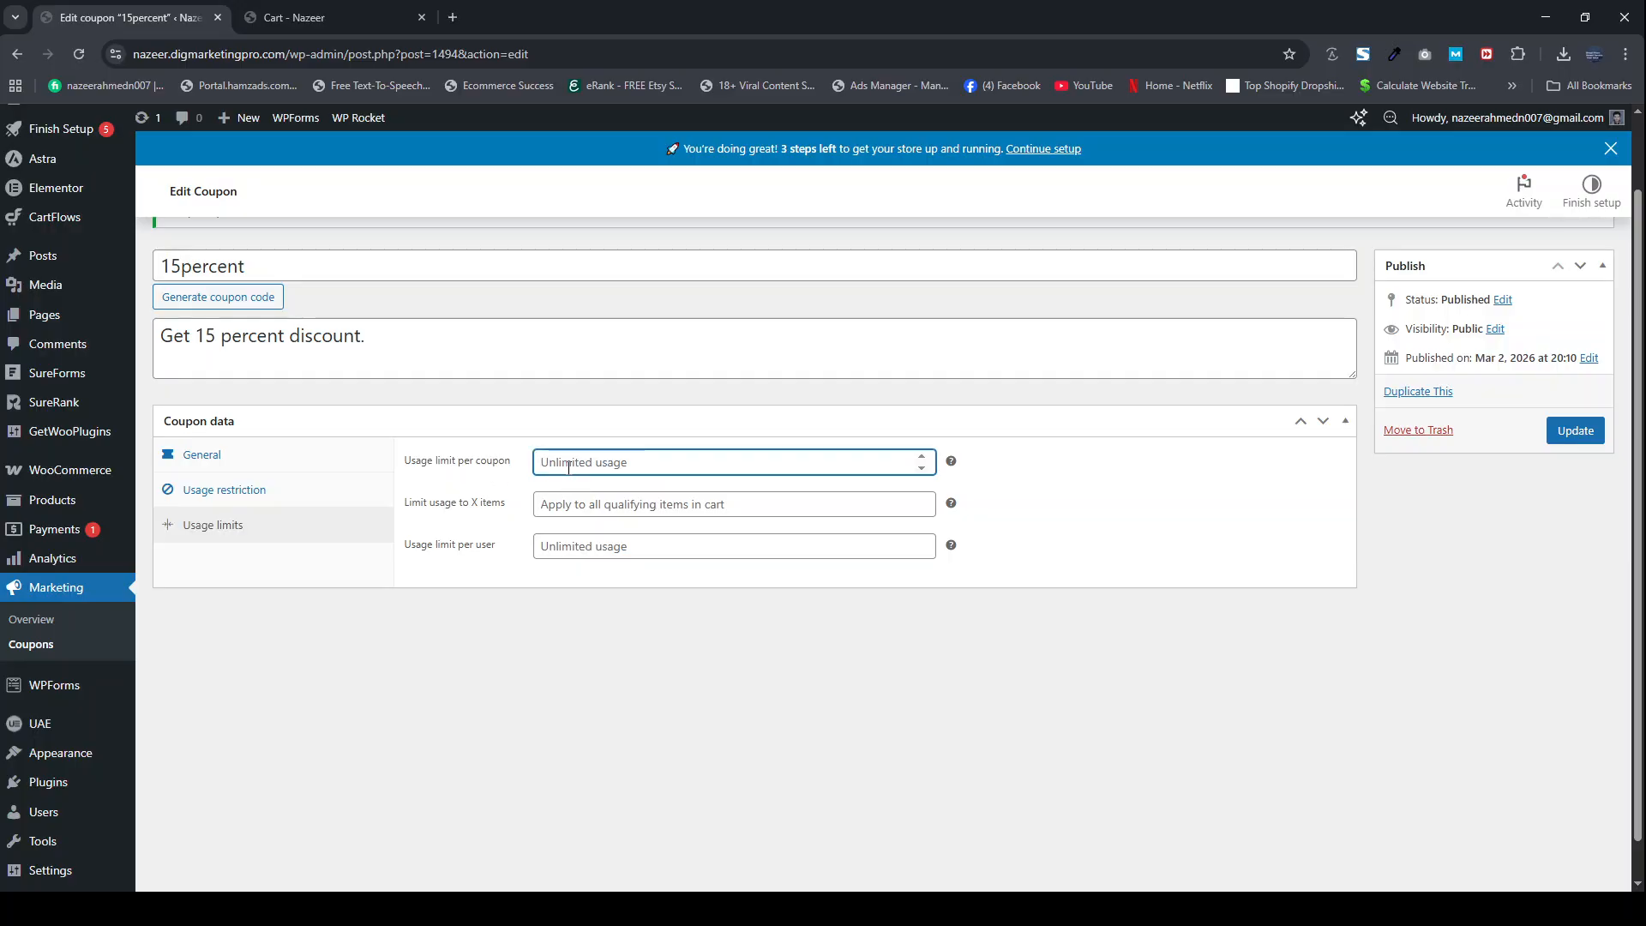
type("1")
left_click(225, 460)
left_click(588, 472)
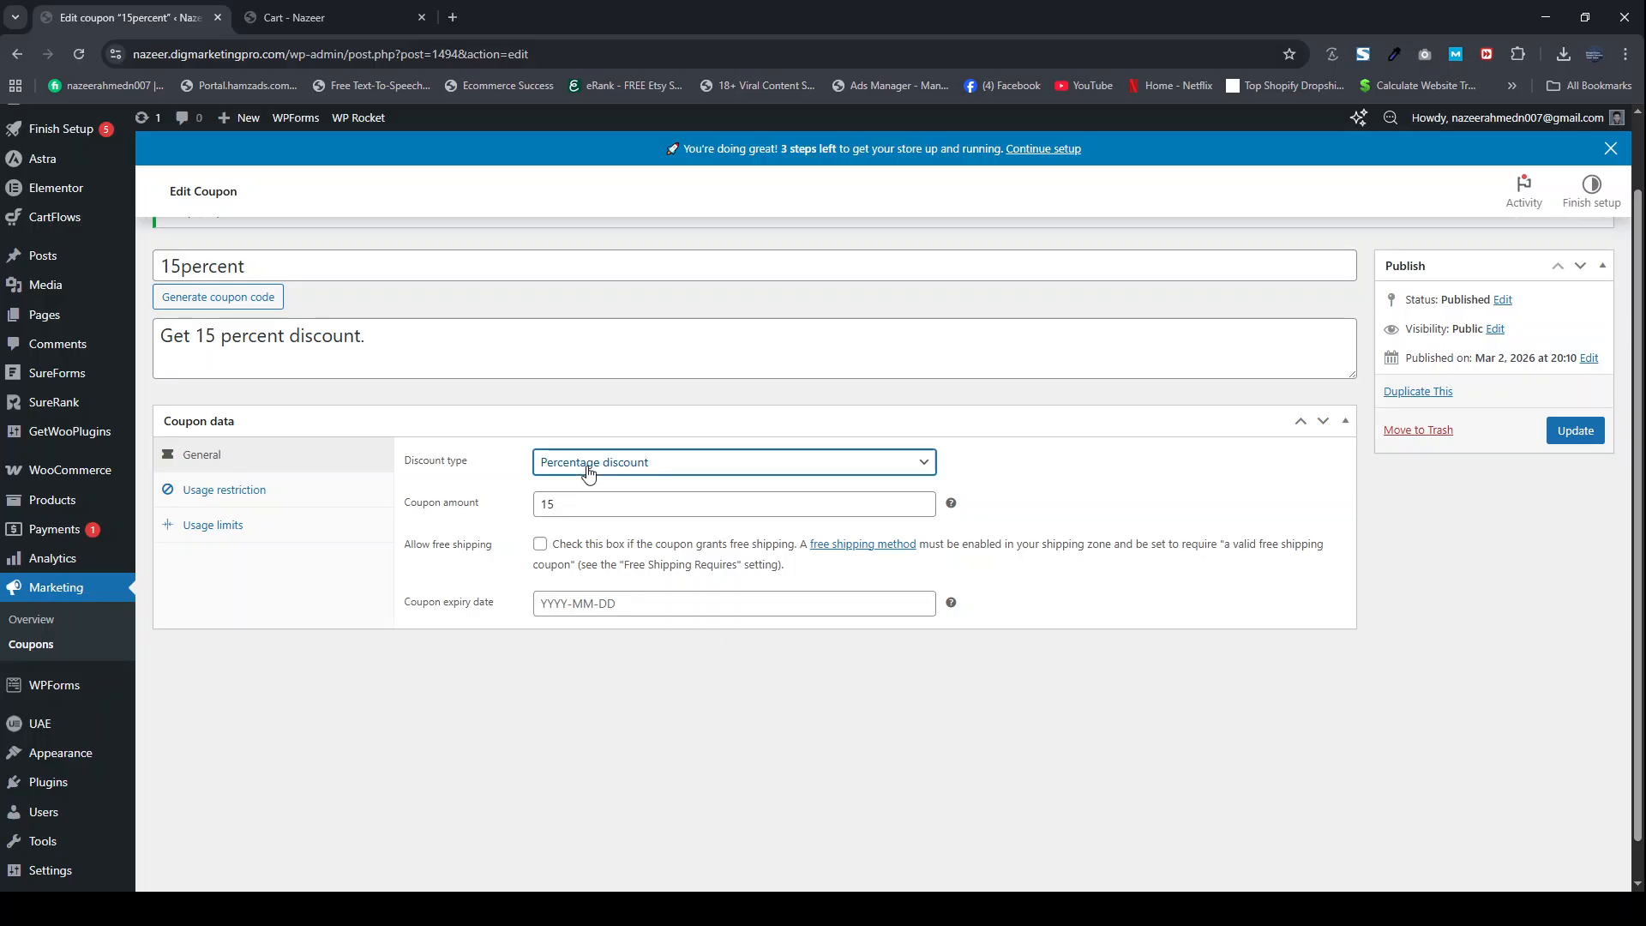
left_click(606, 517)
key("Up")
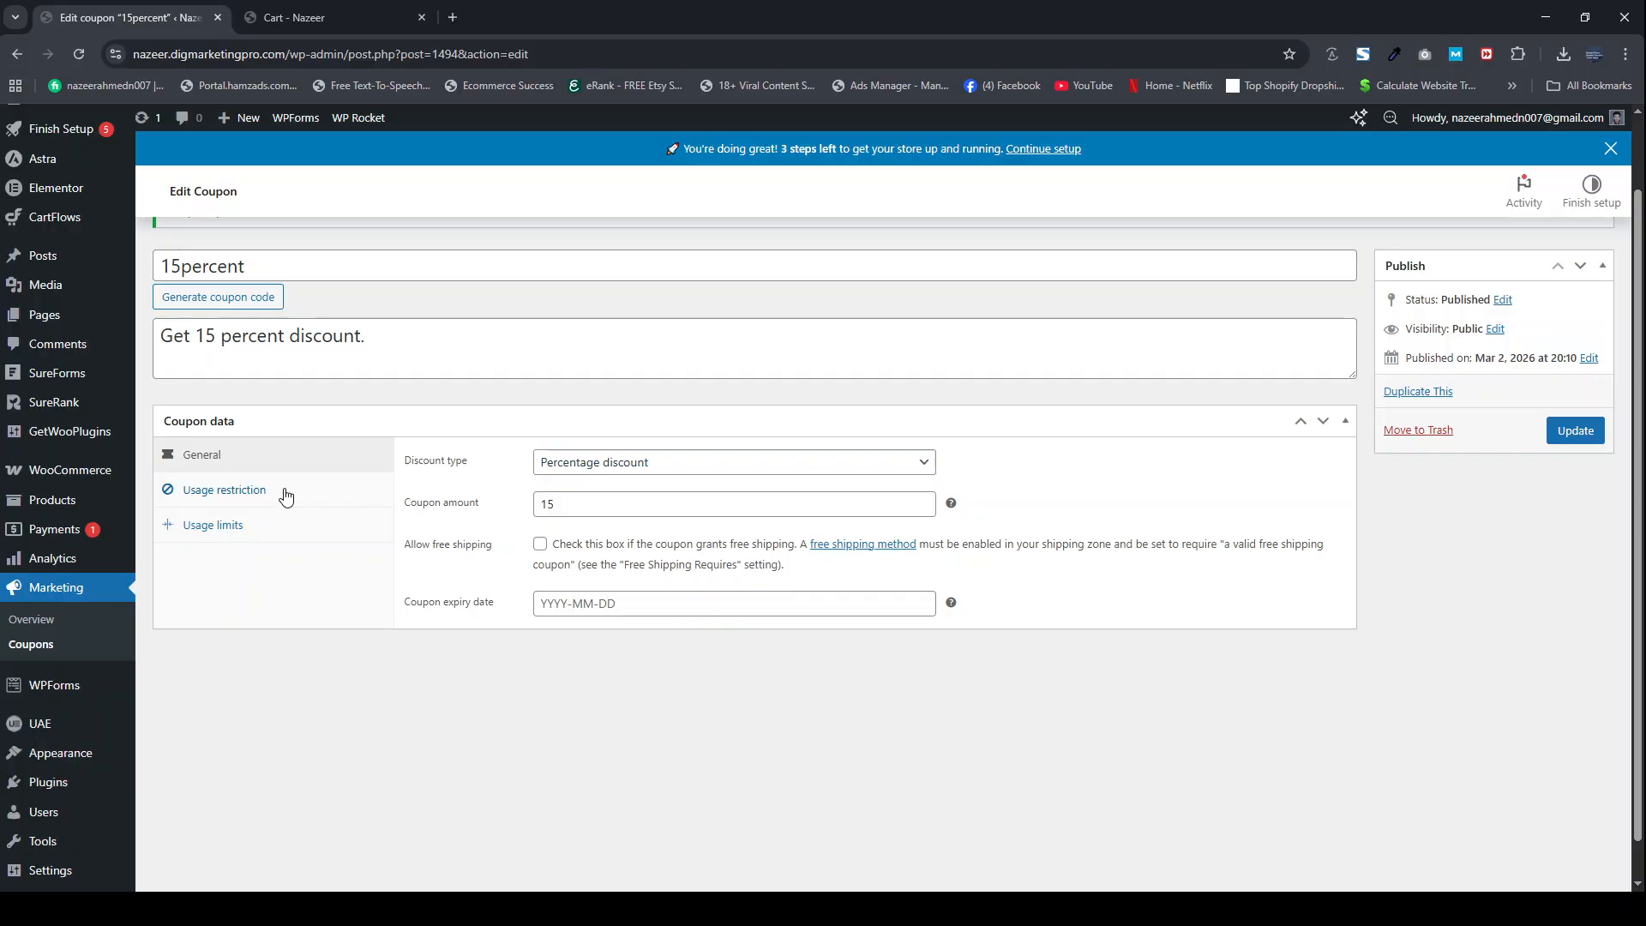
Step: Enable the Individual use only restriction for the 15percent coupon and update it
left_click(283, 491)
scroll(539, 506, "down", 1)
scroll(540, 505, "down", 1)
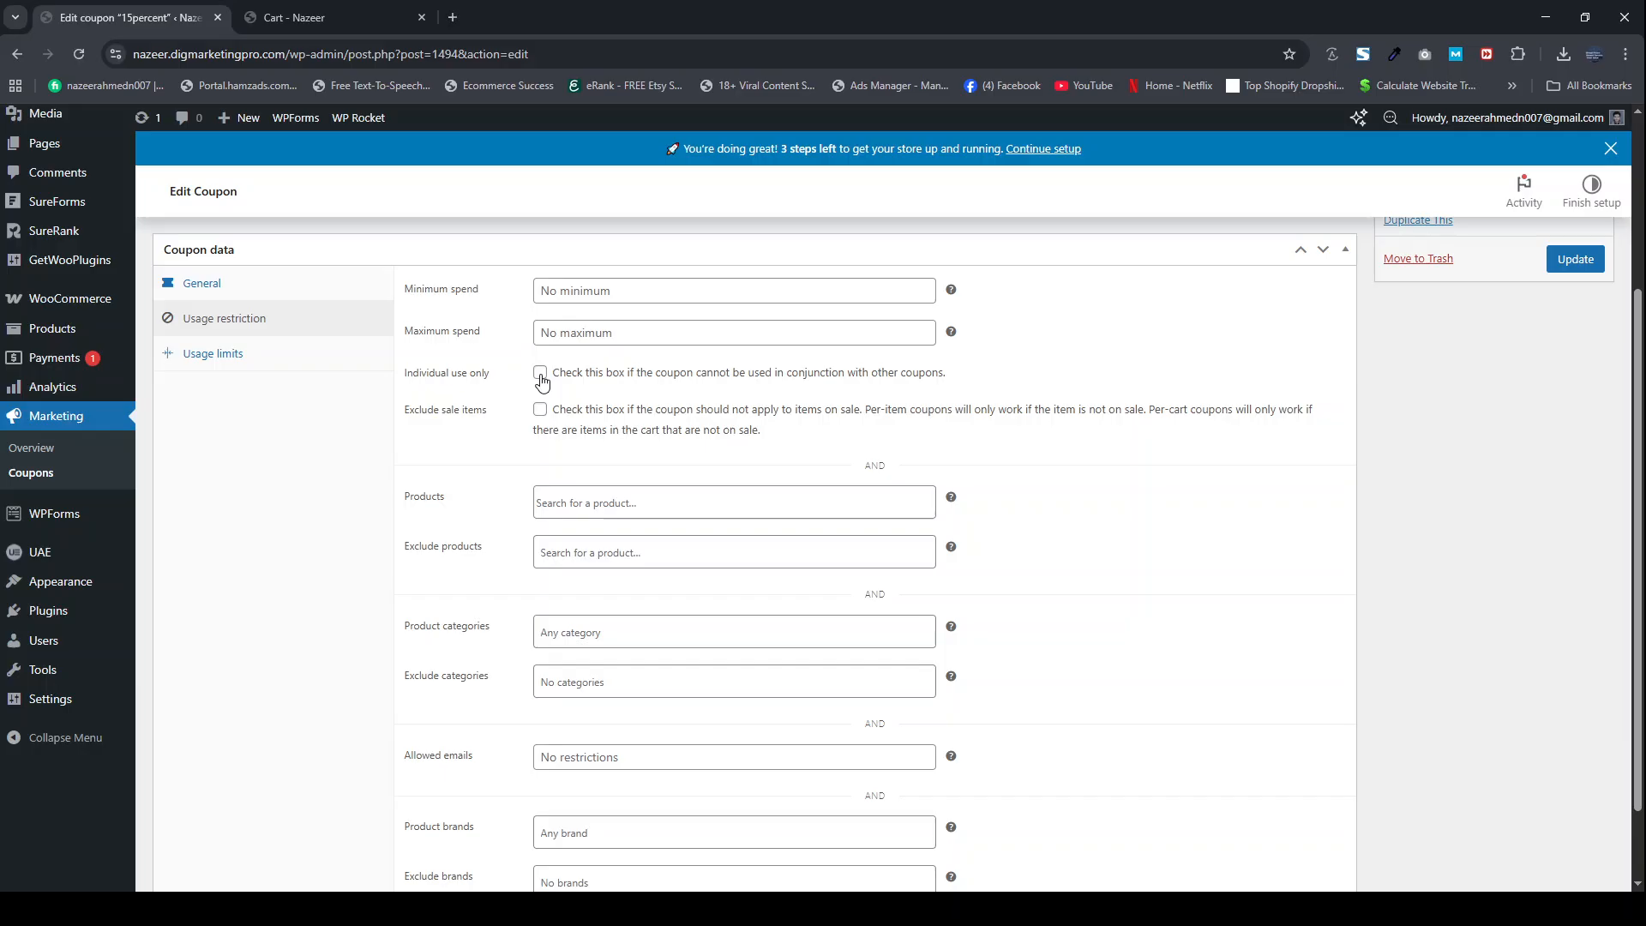
left_click(540, 374)
scroll(562, 429, "up", 3)
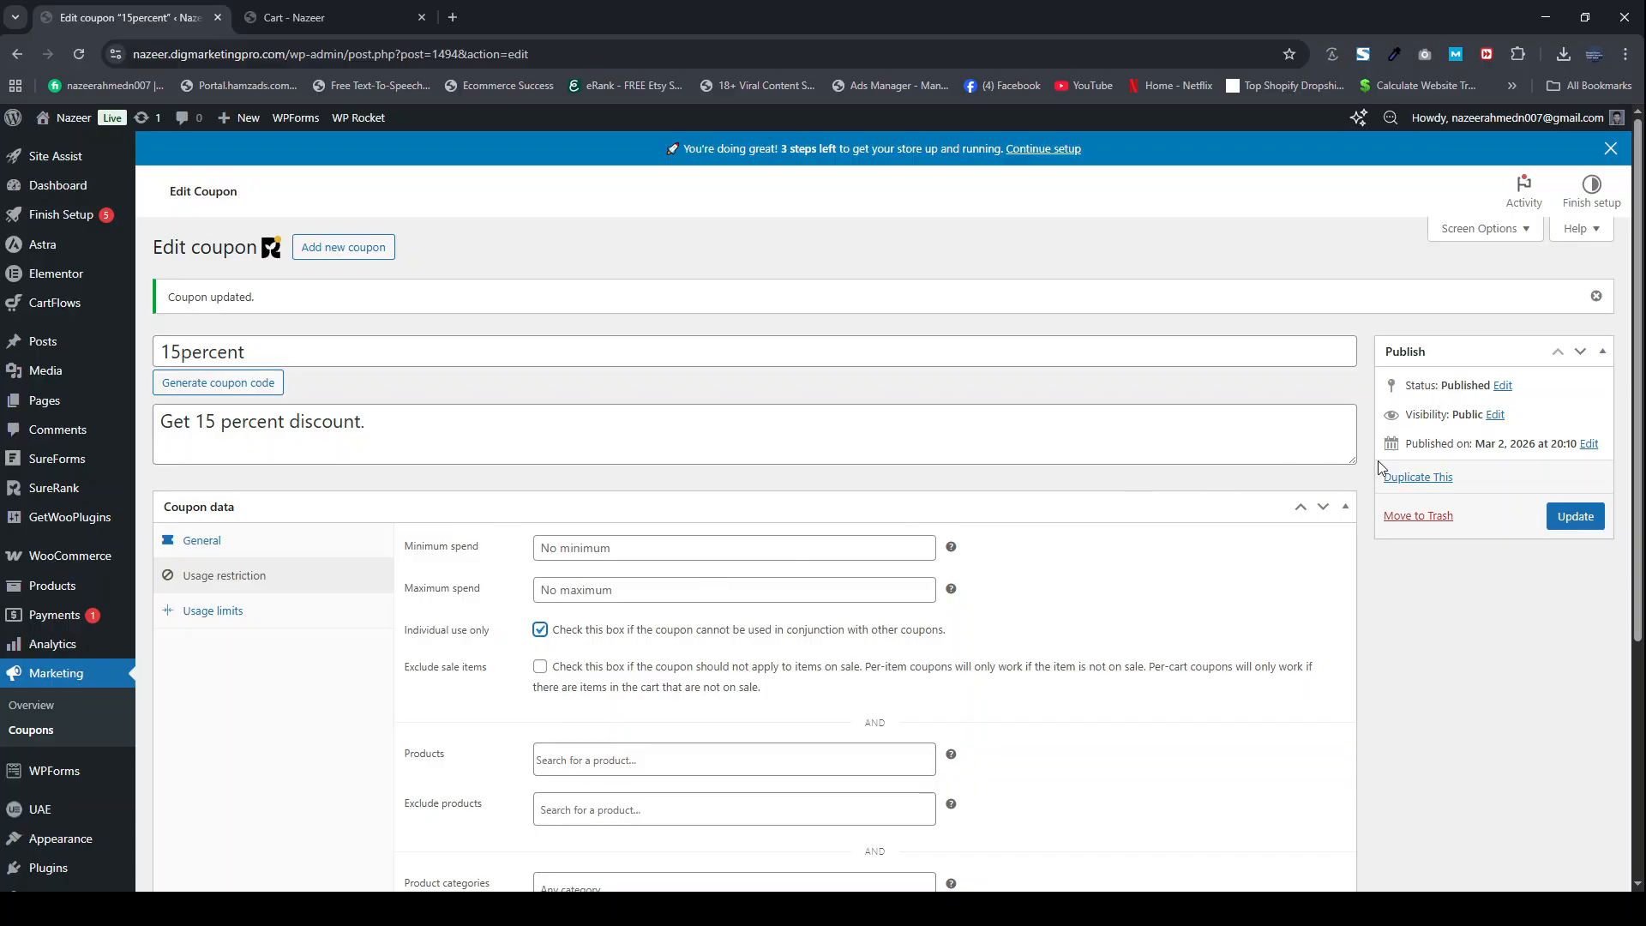
left_click(1577, 519)
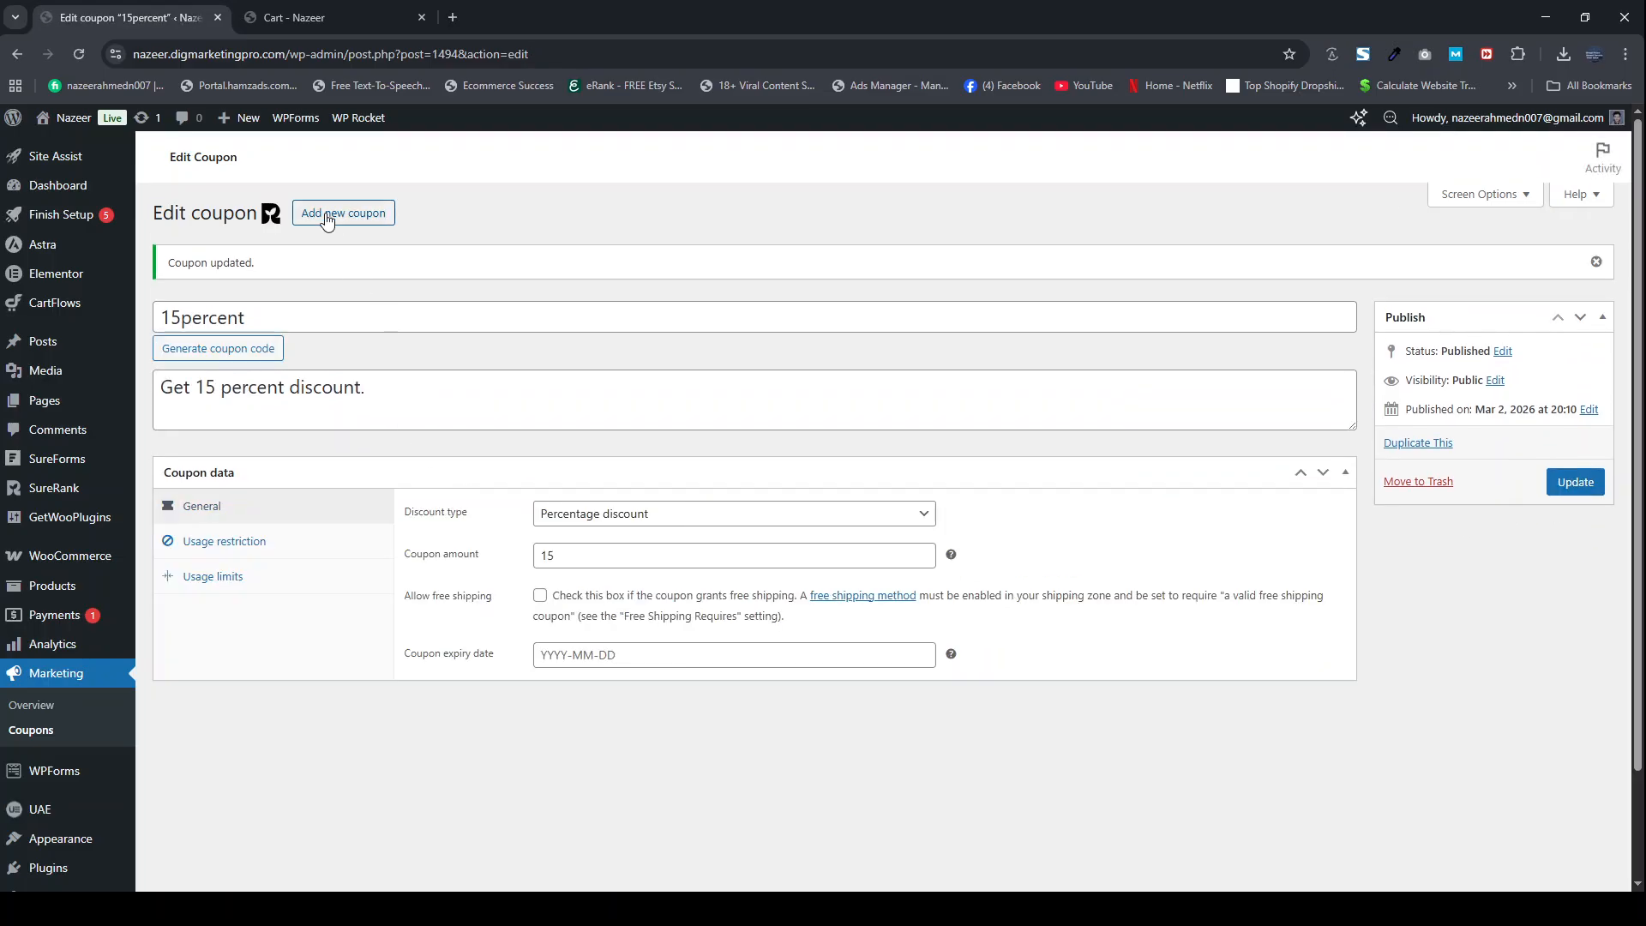
Step: Start a new coupon with the code "10 dollars" and the description "Get 10 dollars discount"
left_click(326, 220)
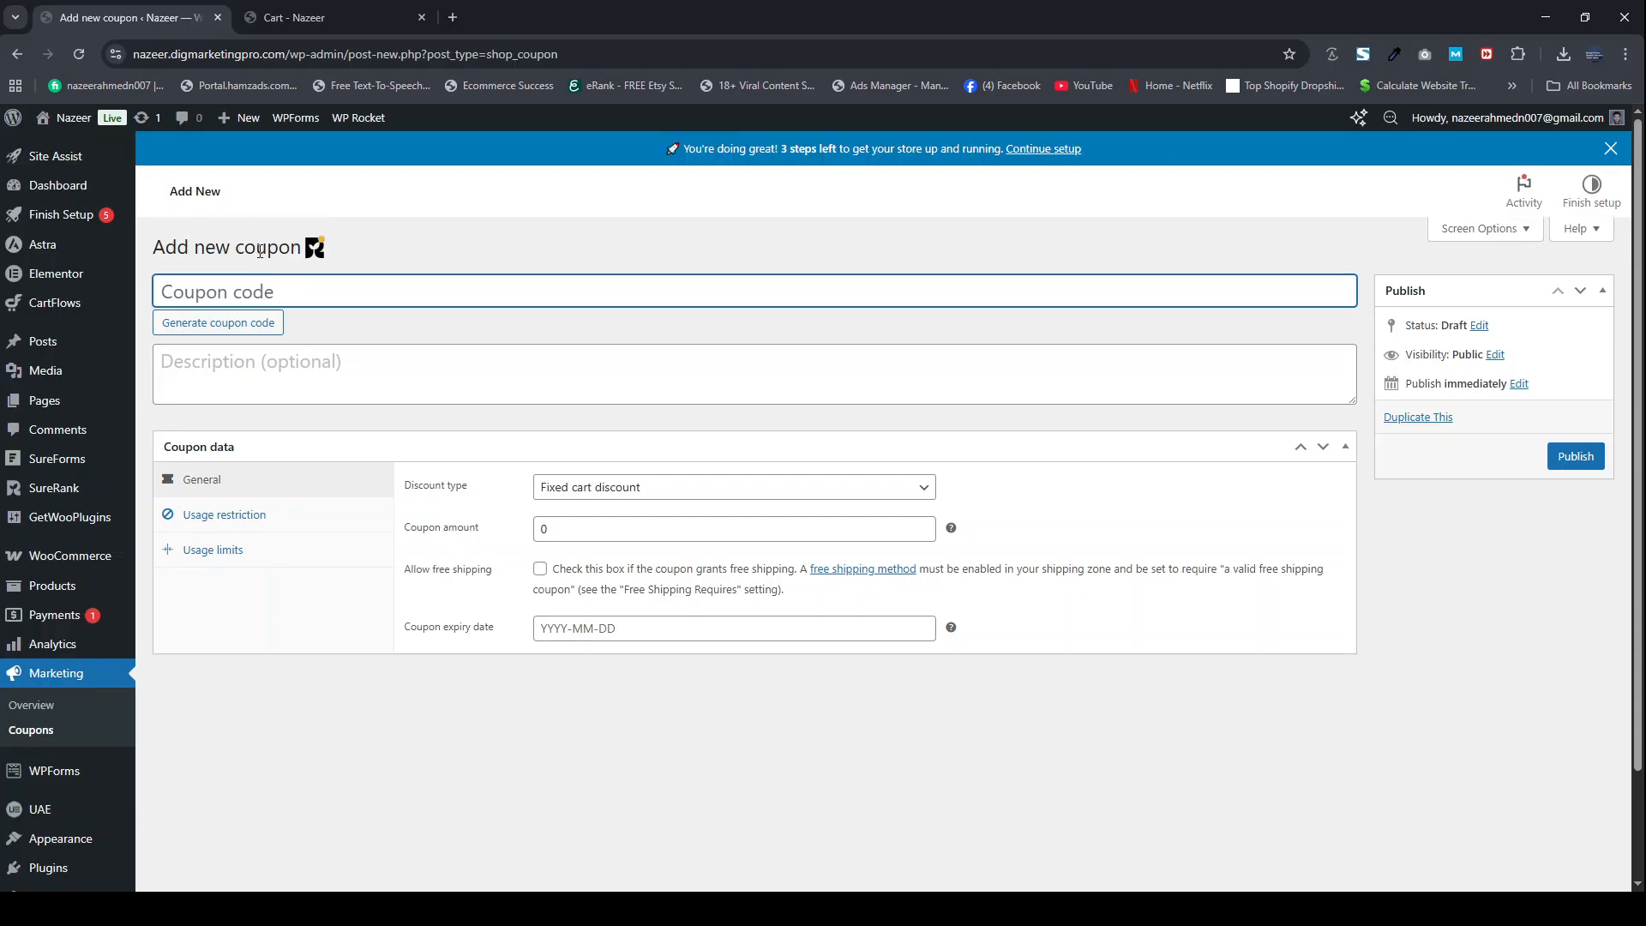
type("10 dollars")
left_click(268, 375)
type("Get")
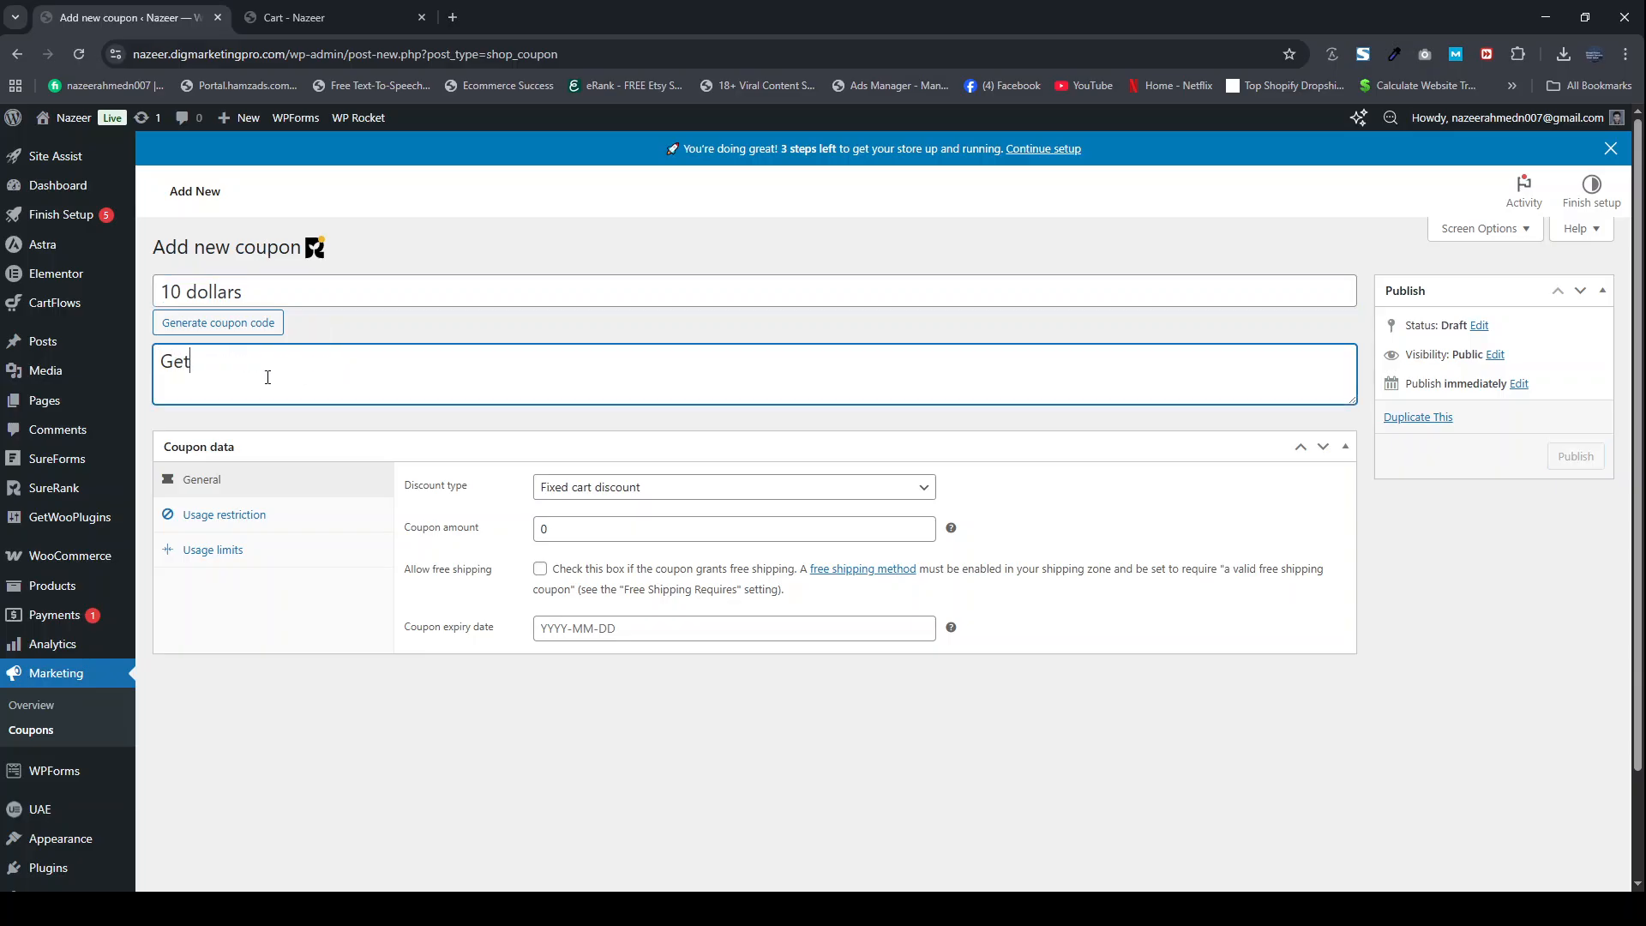
type(" 10 dollars")
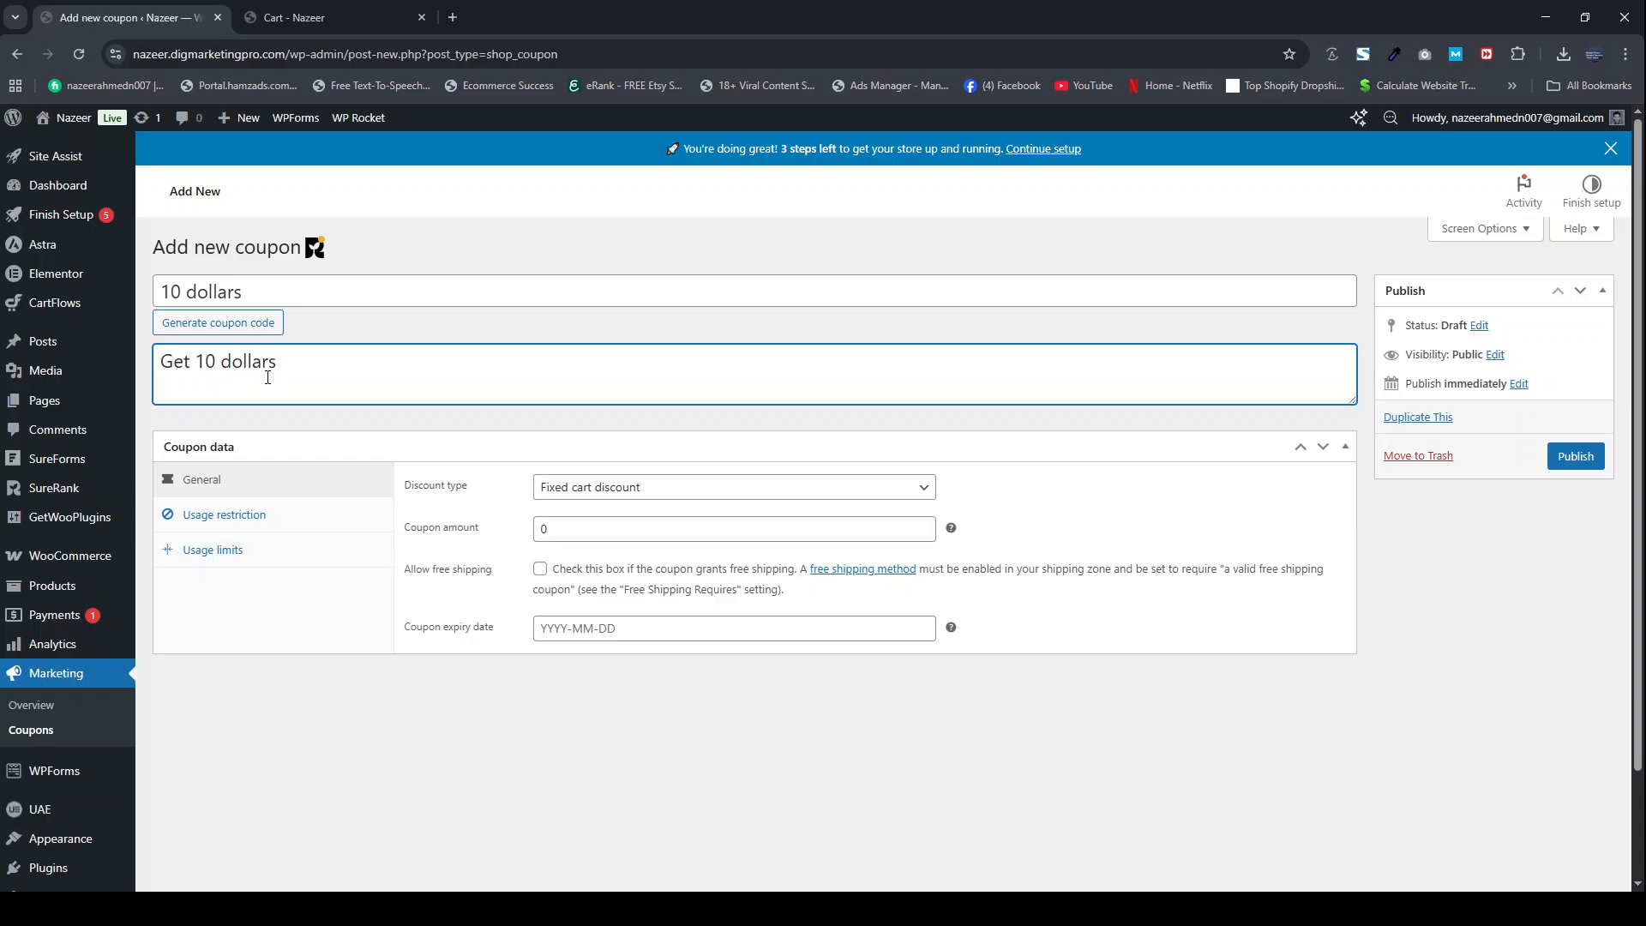
type(" discount")
Step: Set the new fixed cart discount's coupon amount to 10 and publish the coupon
left_click(540, 529)
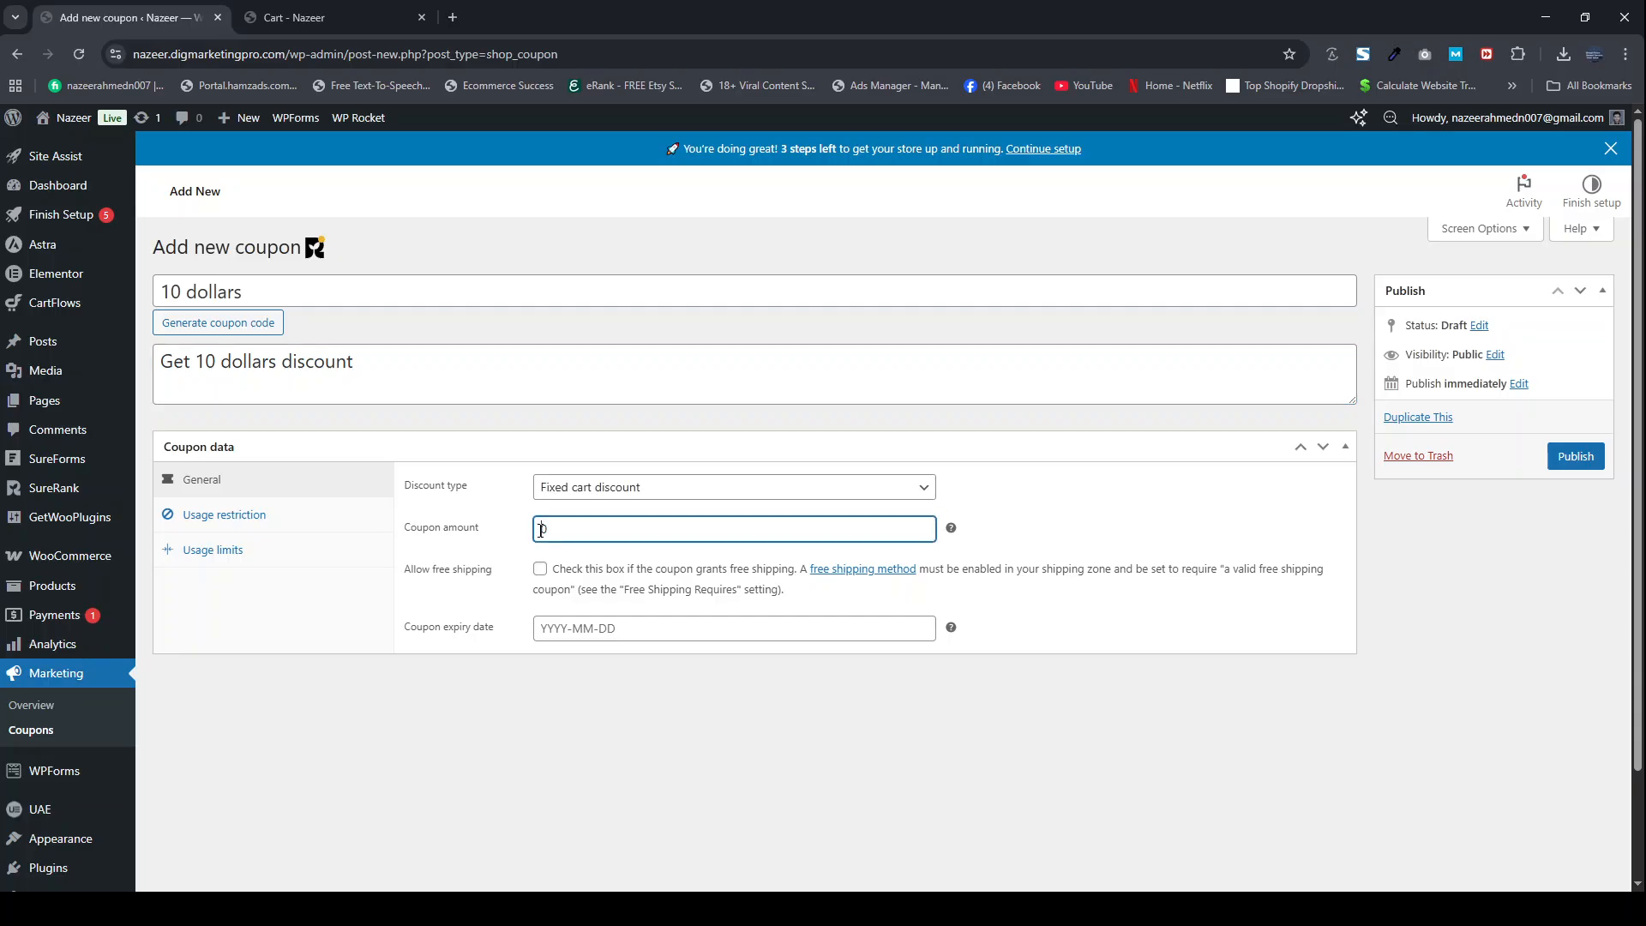
type("1")
left_click(1573, 457)
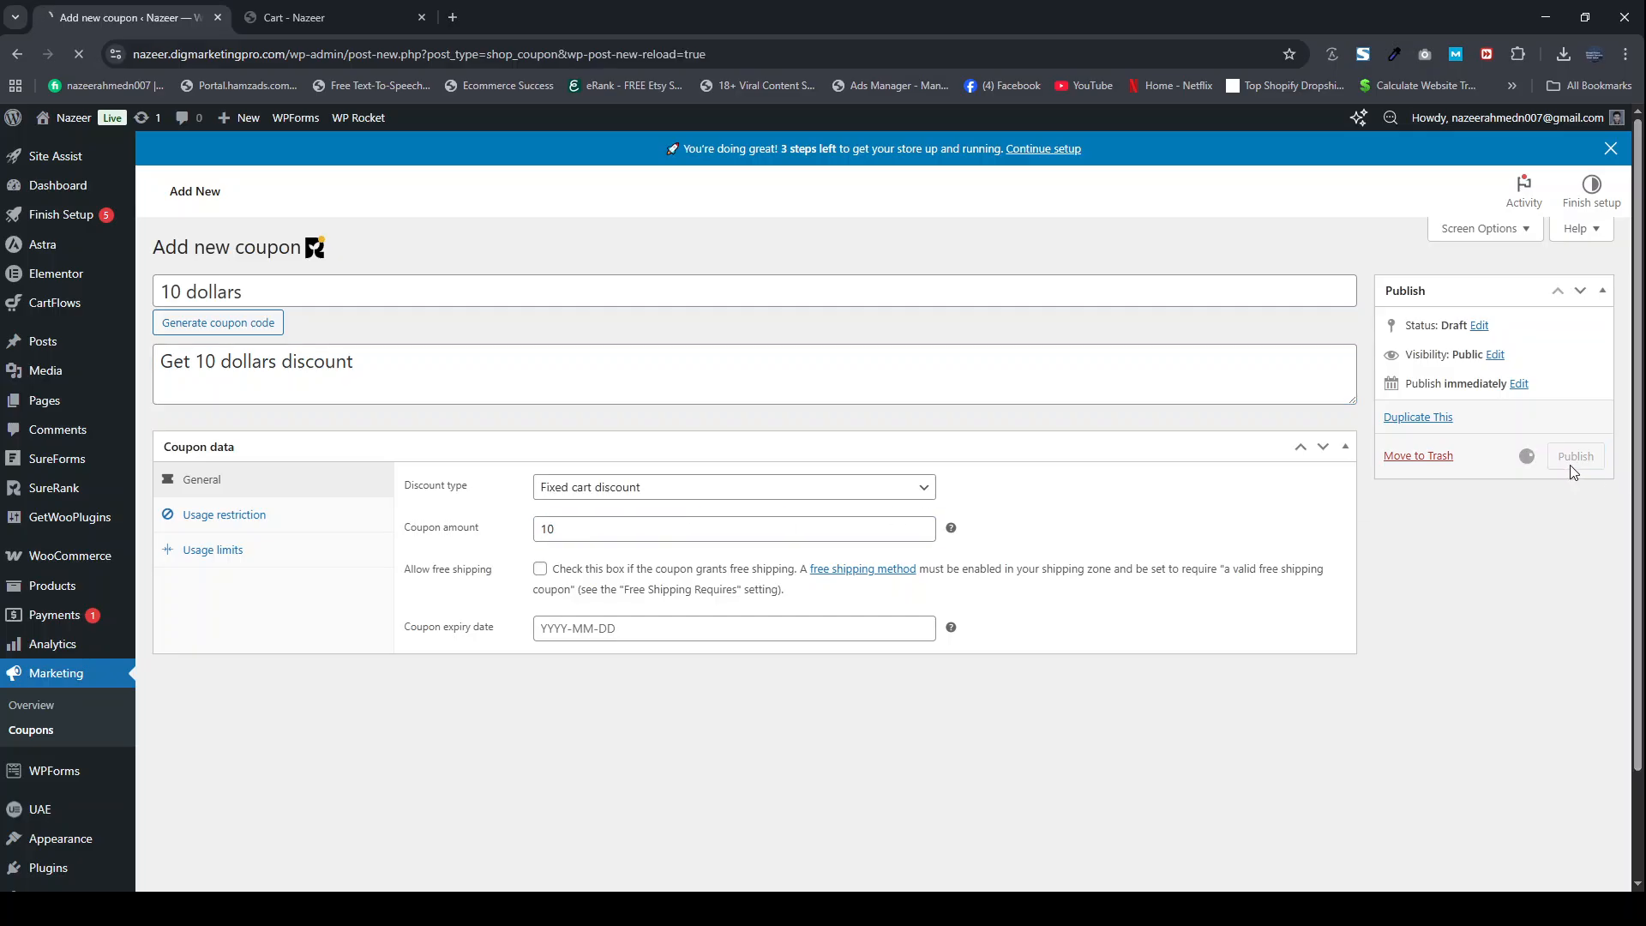
Step: Reload the storefront cart, and copy the coupon code "10 dollars" from the coupon editor
left_click(284, 17)
left_click(84, 54)
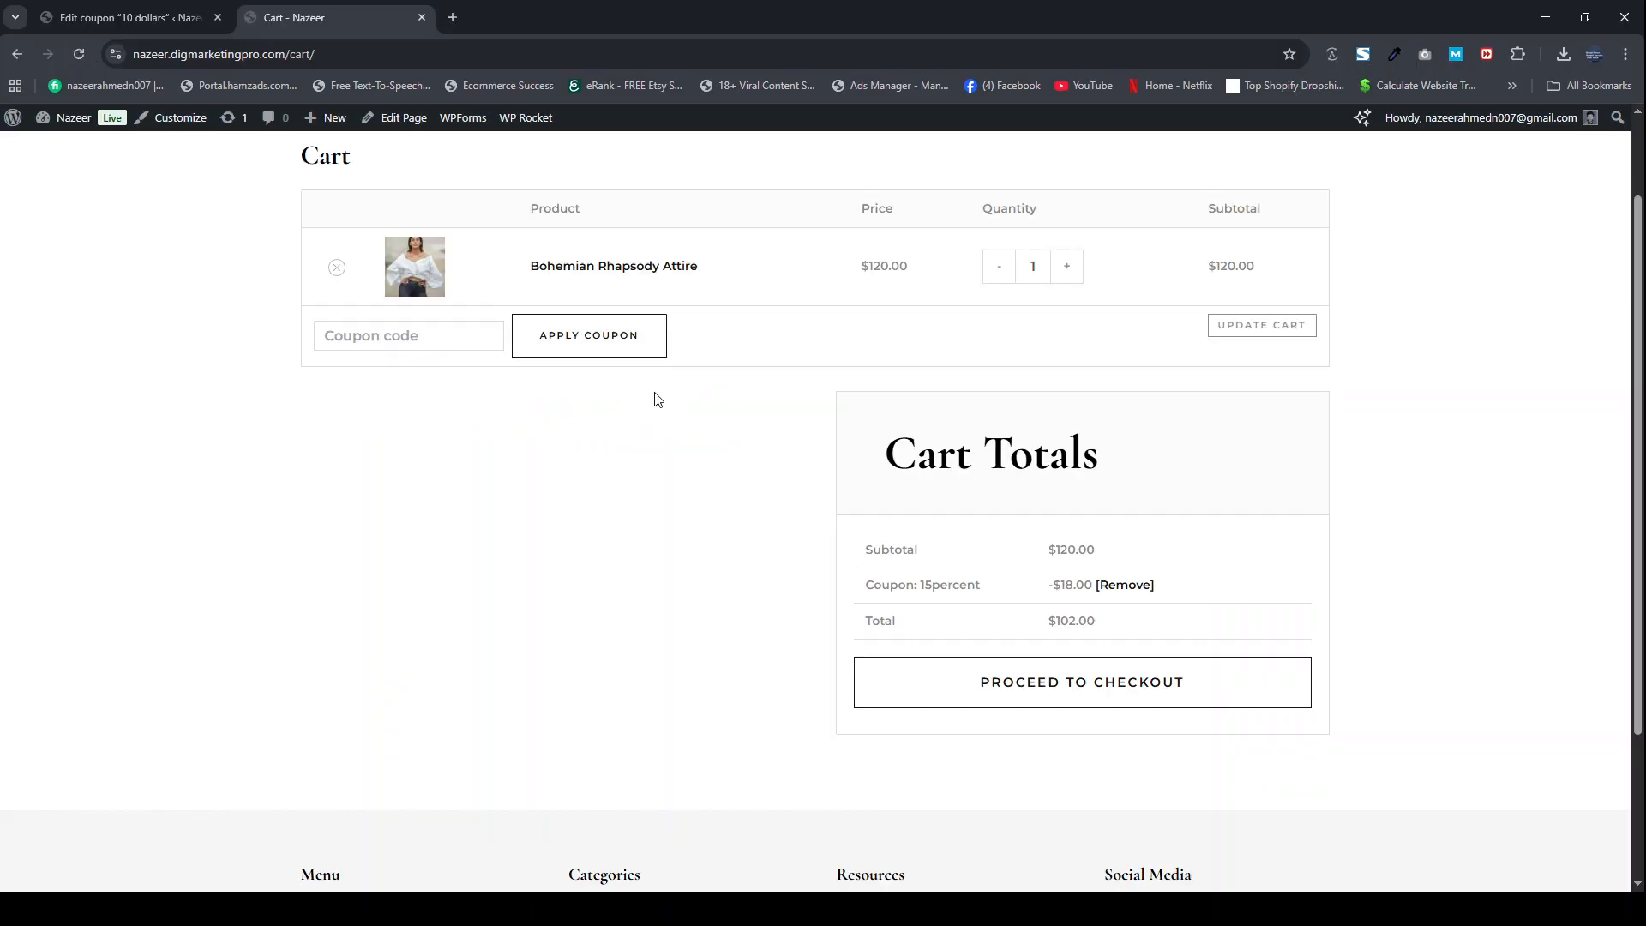
scroll(525, 477, "up", 2)
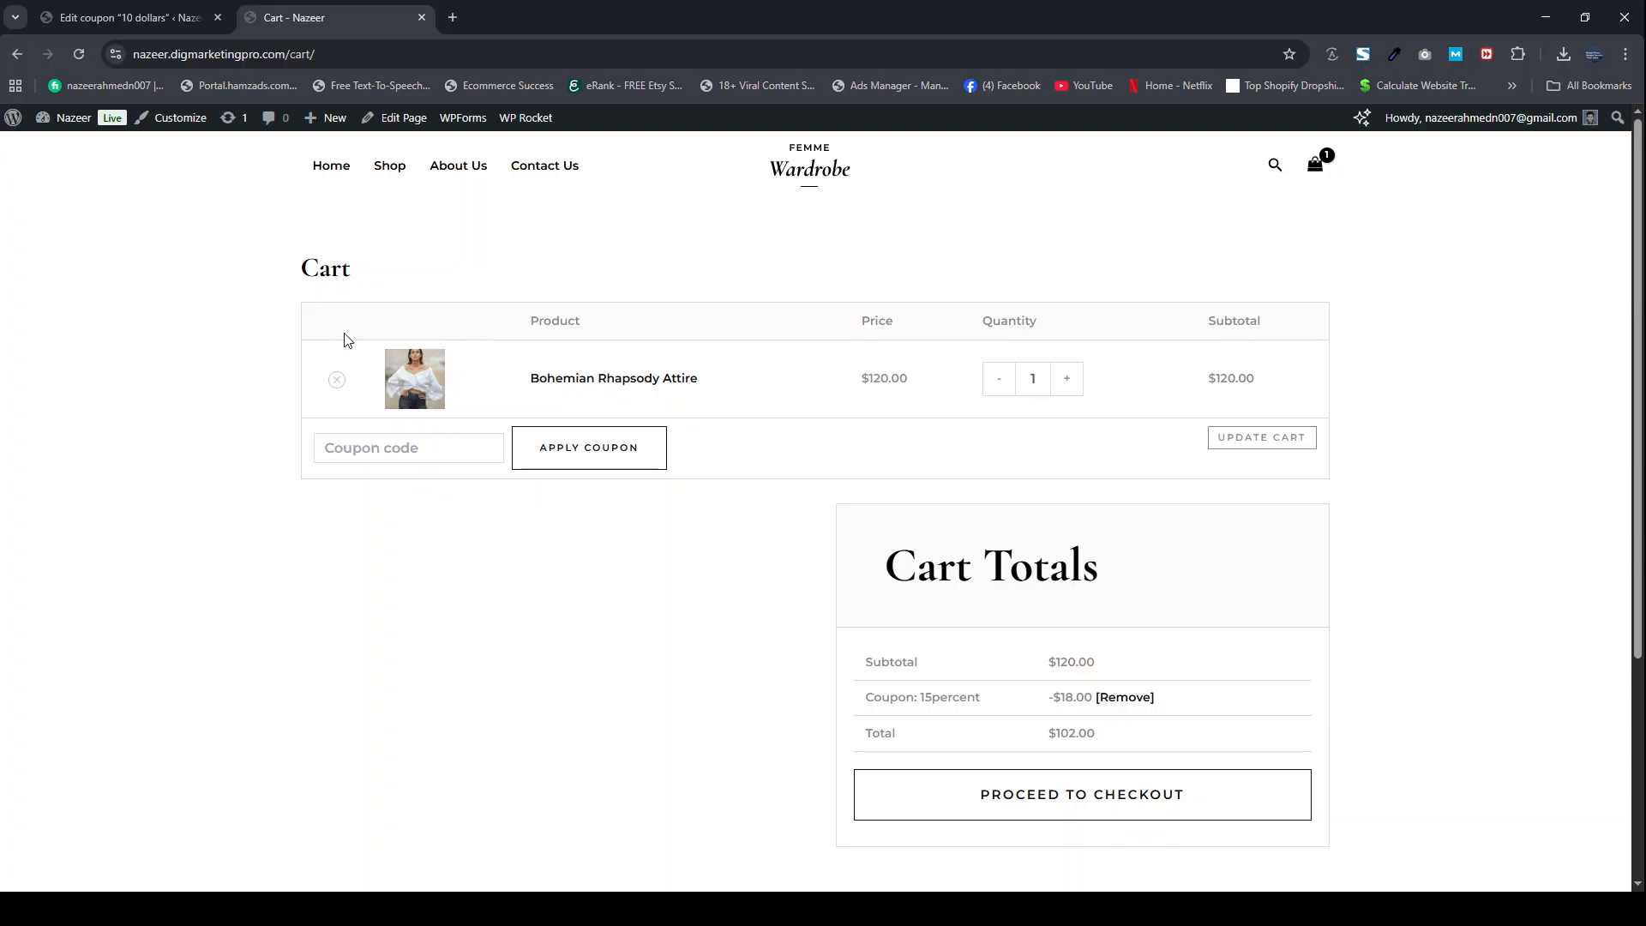
left_click(116, 17)
left_click_drag(245, 351, 160, 351)
key("ctrl+c")
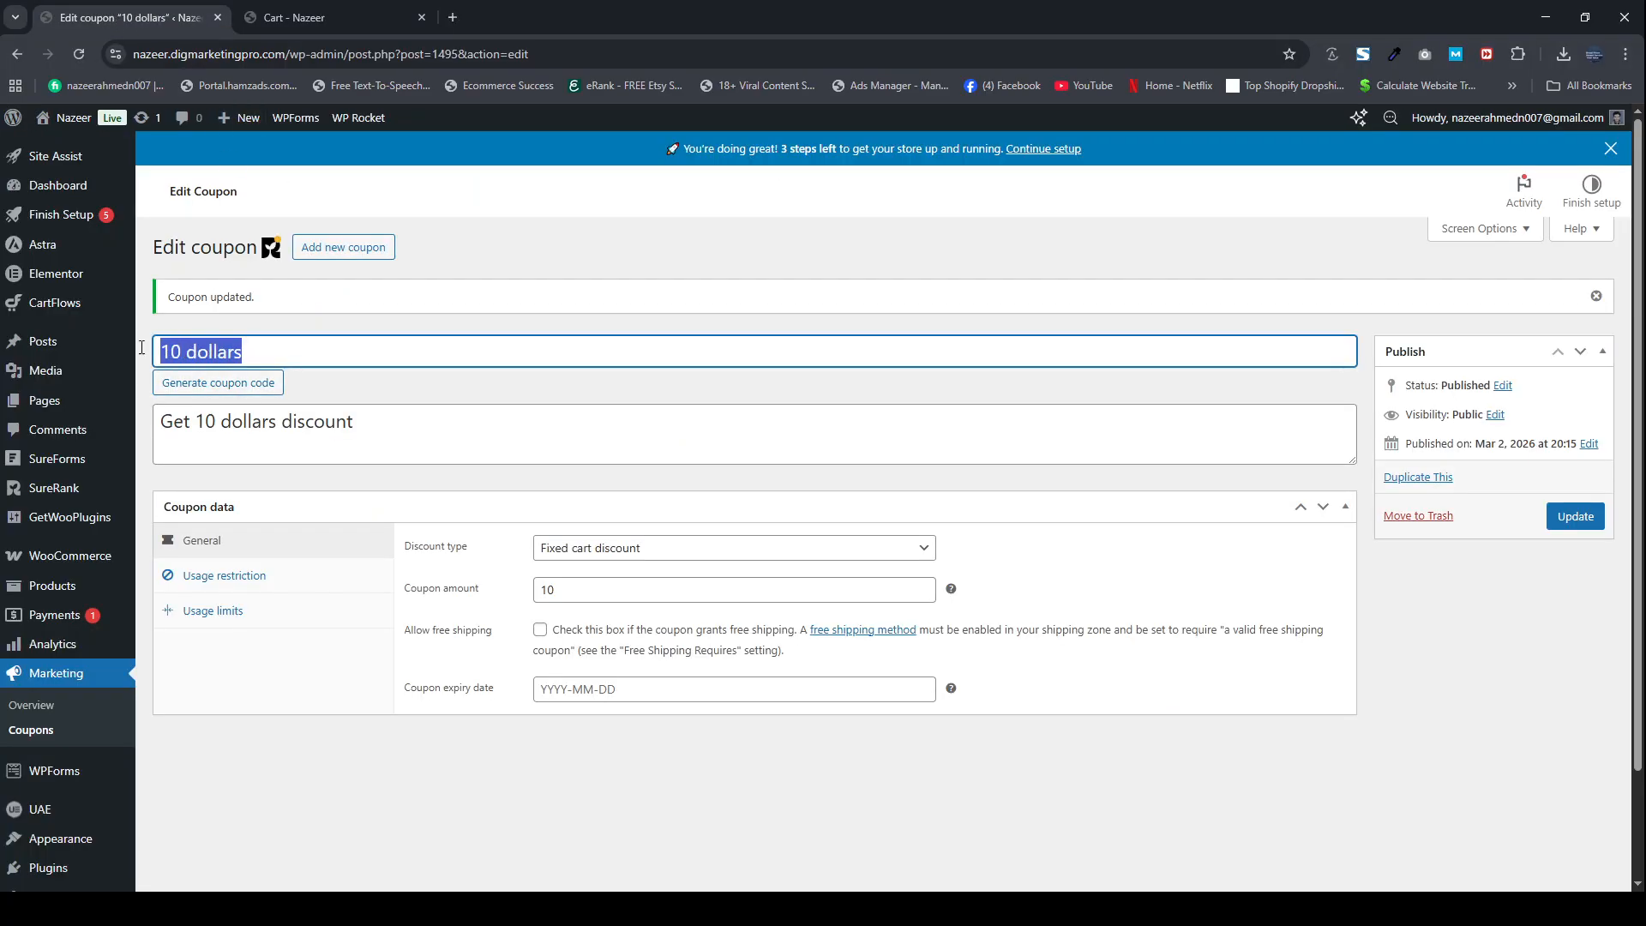
Step: Try to apply the copied "10 dollars" coupon in the storefront cart together with 15percent
left_click(335, 16)
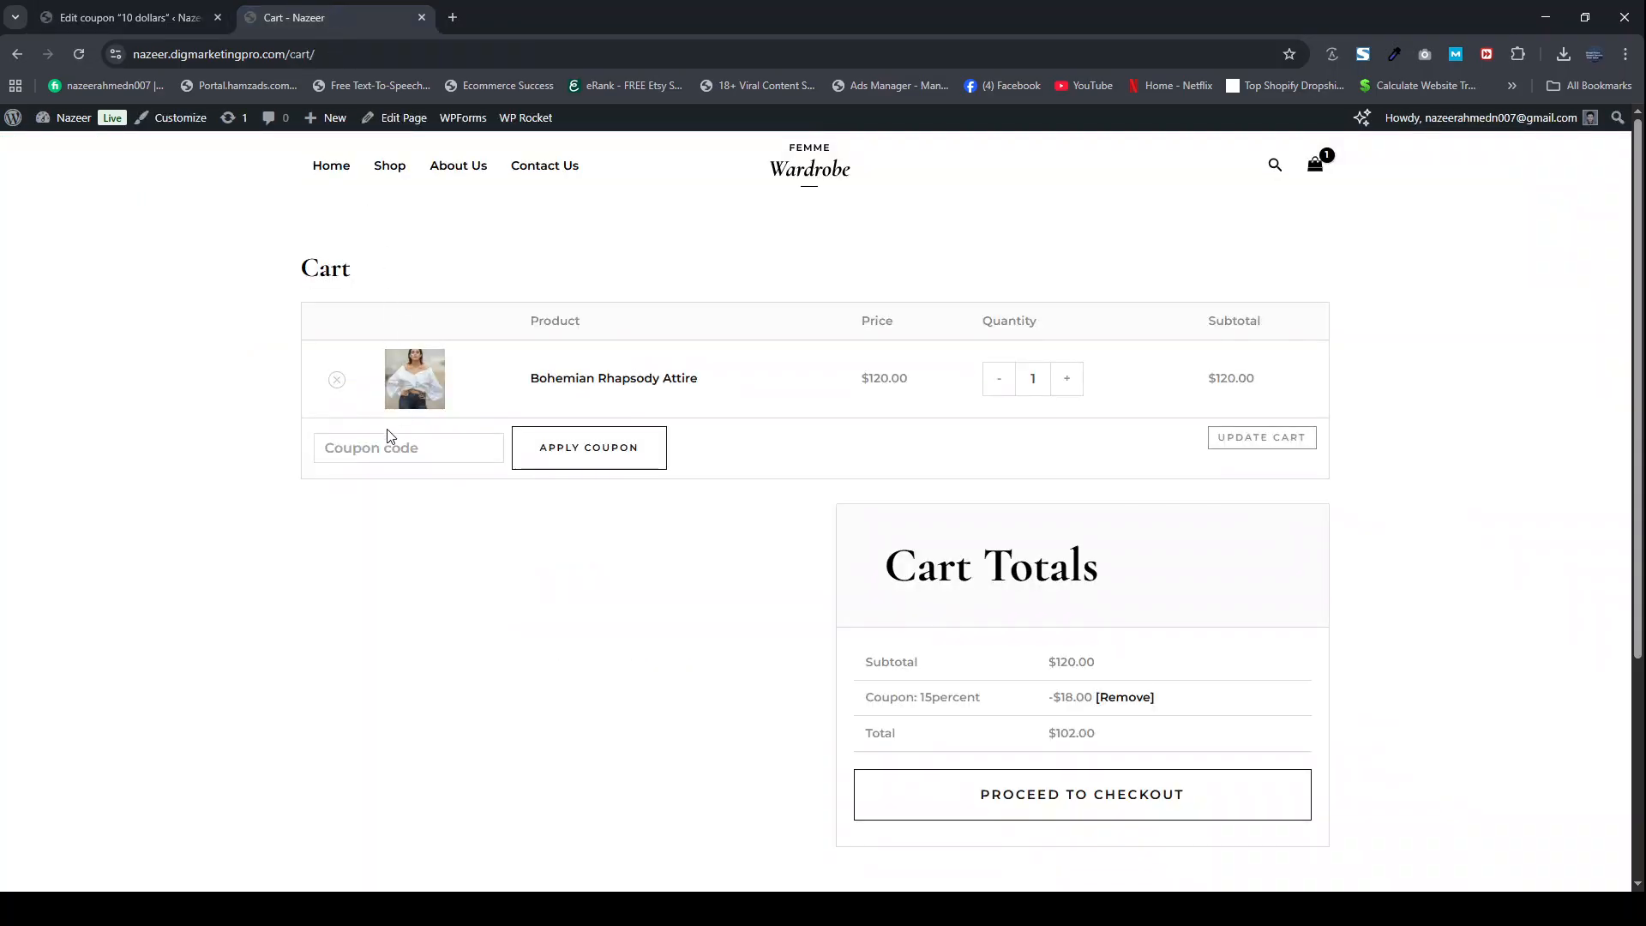
key("ctrl+v")
left_click(532, 452)
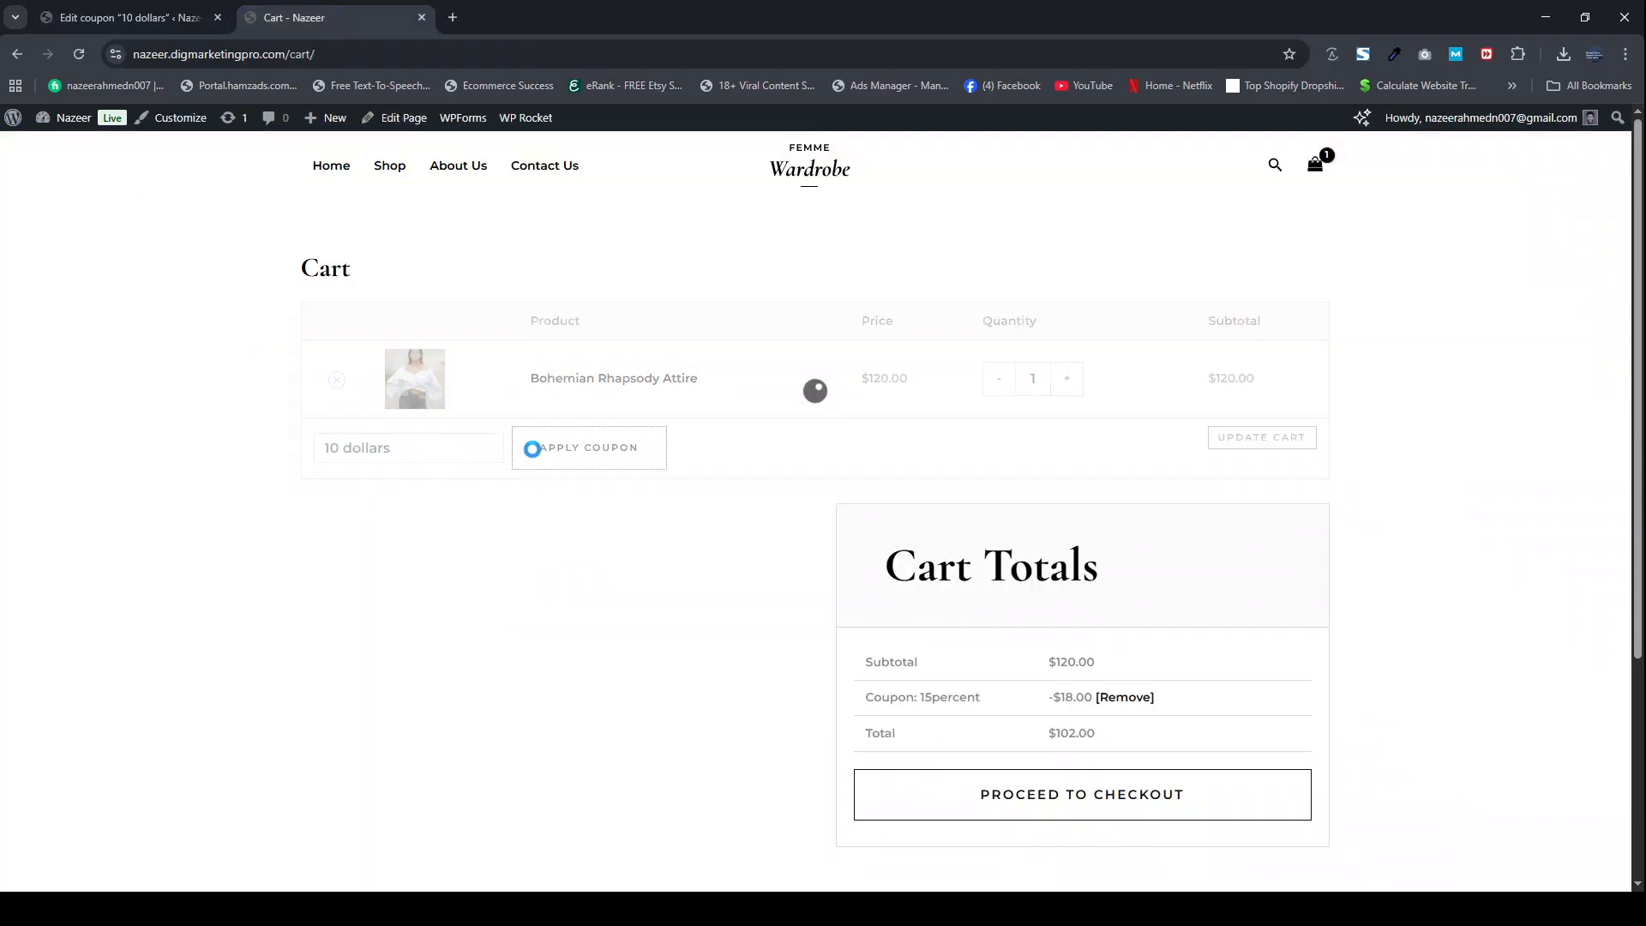
scroll(754, 427, "down", 2)
scroll(753, 411, "up", 2)
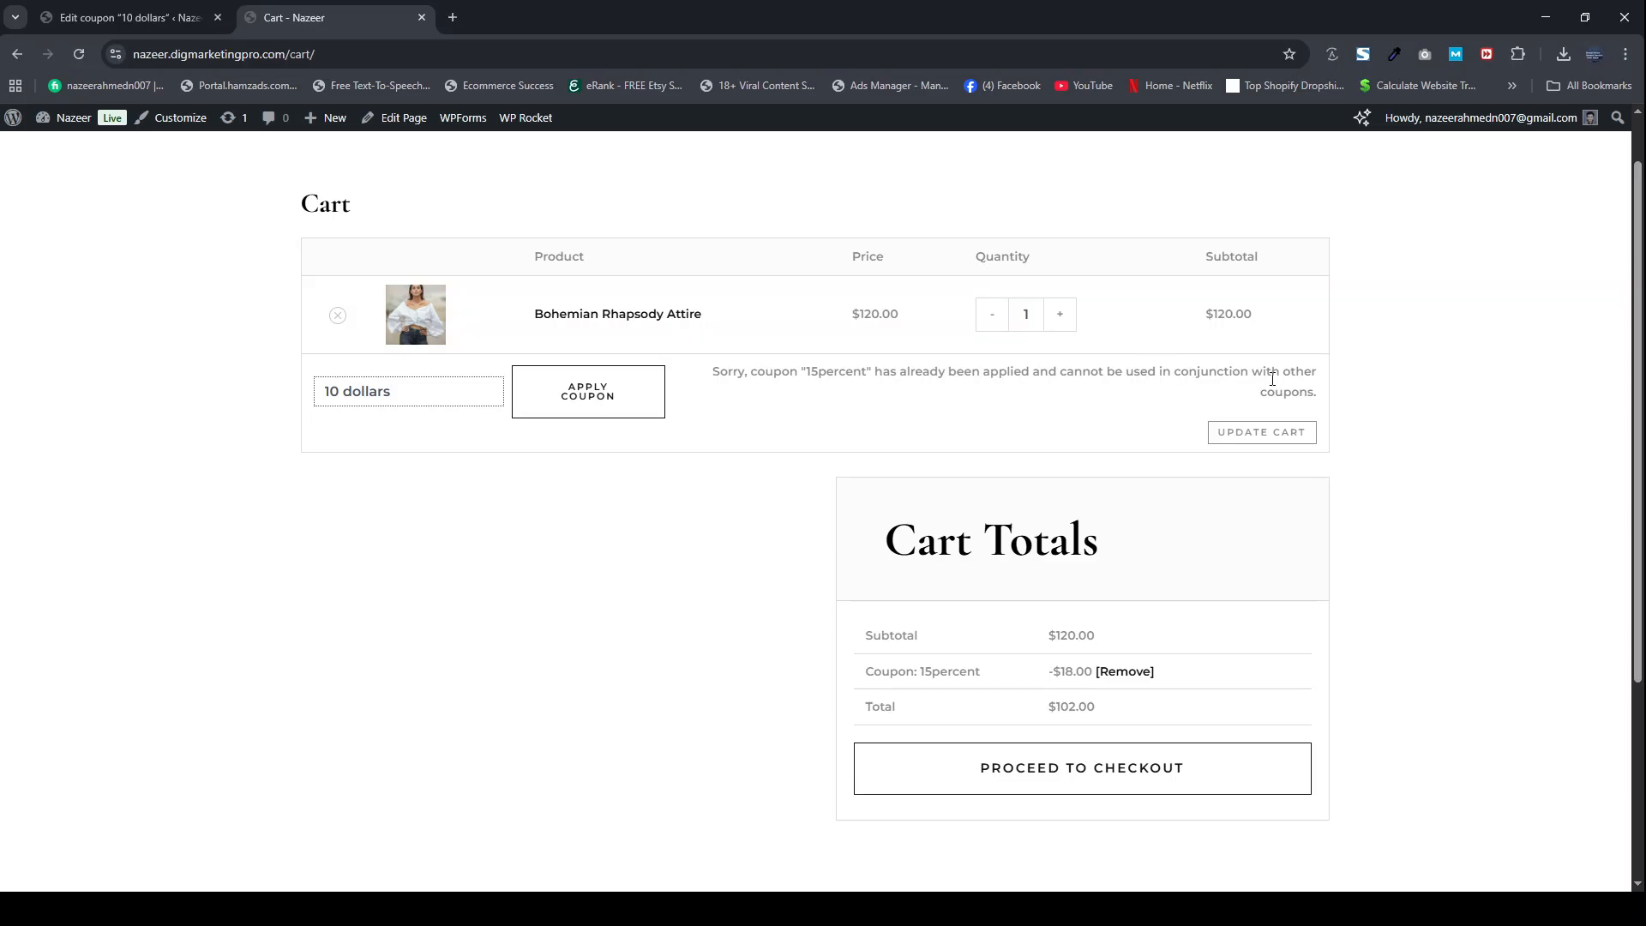
Step: Open the 15percent coupon from the coupons list, disable its Individual use only restriction, and update it
left_click(128, 17)
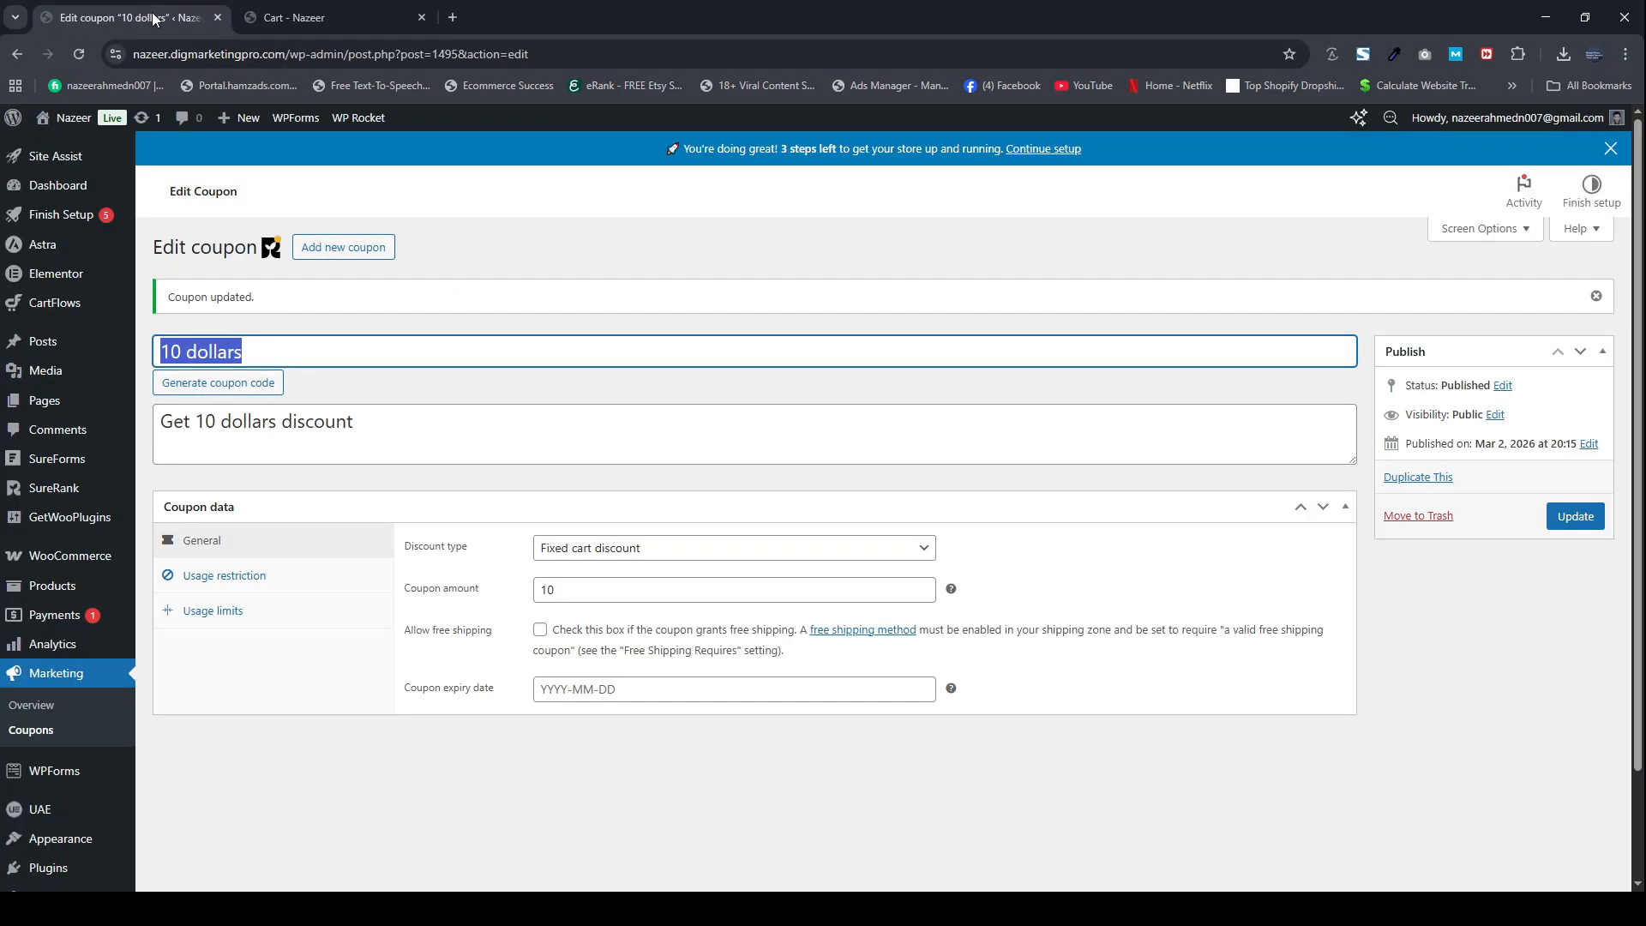
left_click(29, 733)
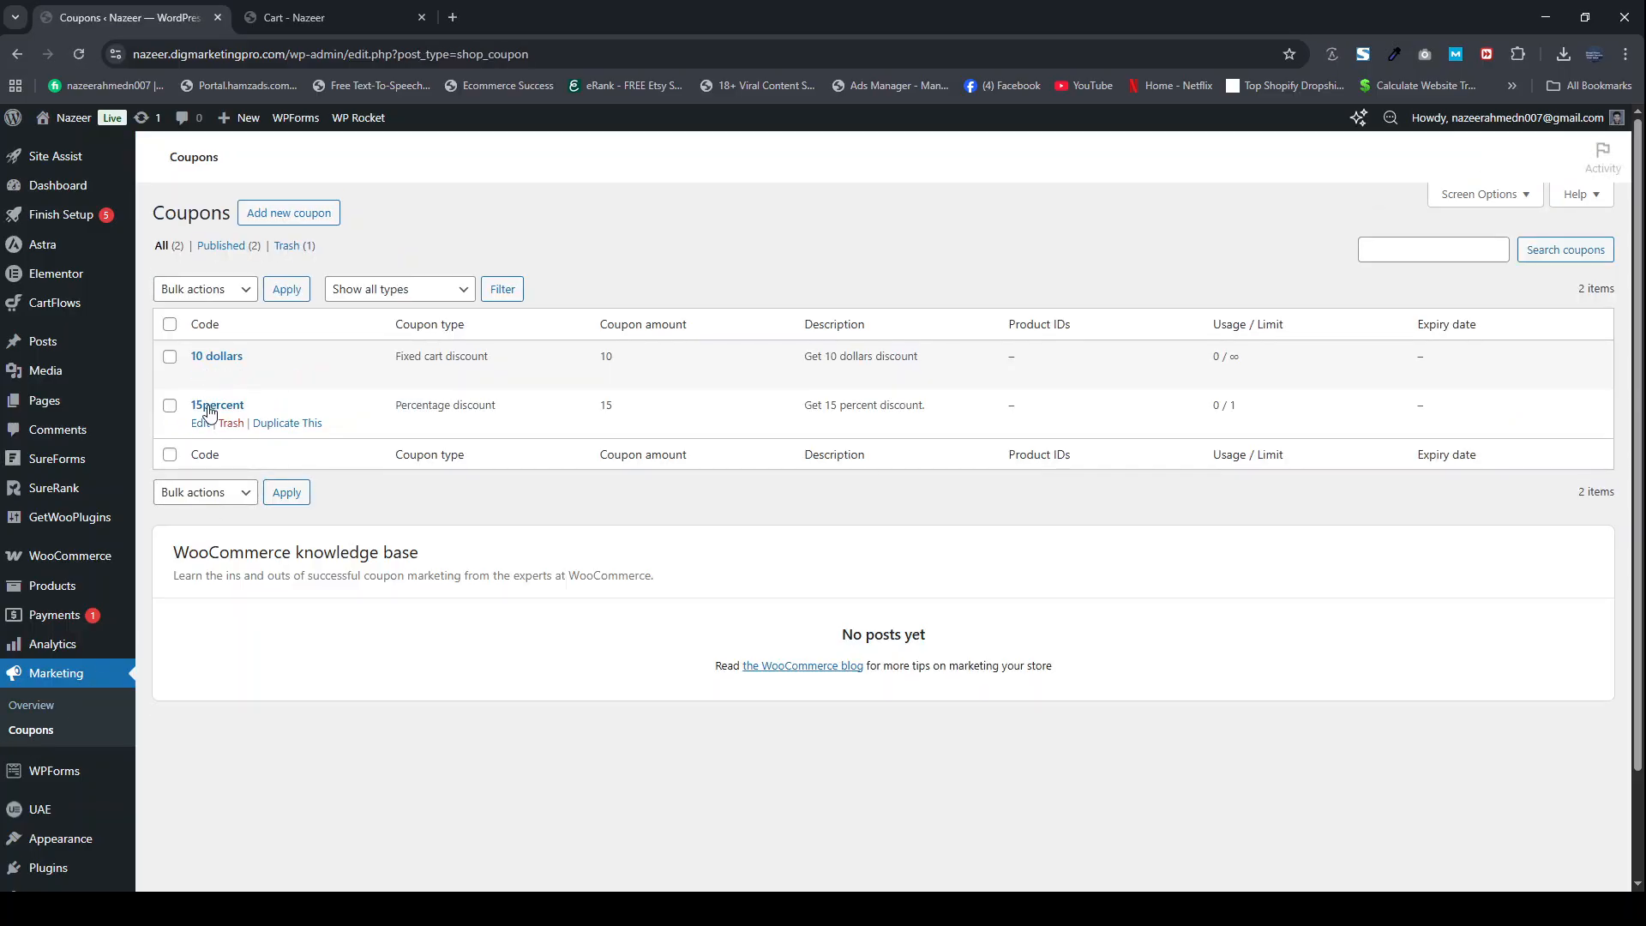
left_click(201, 425)
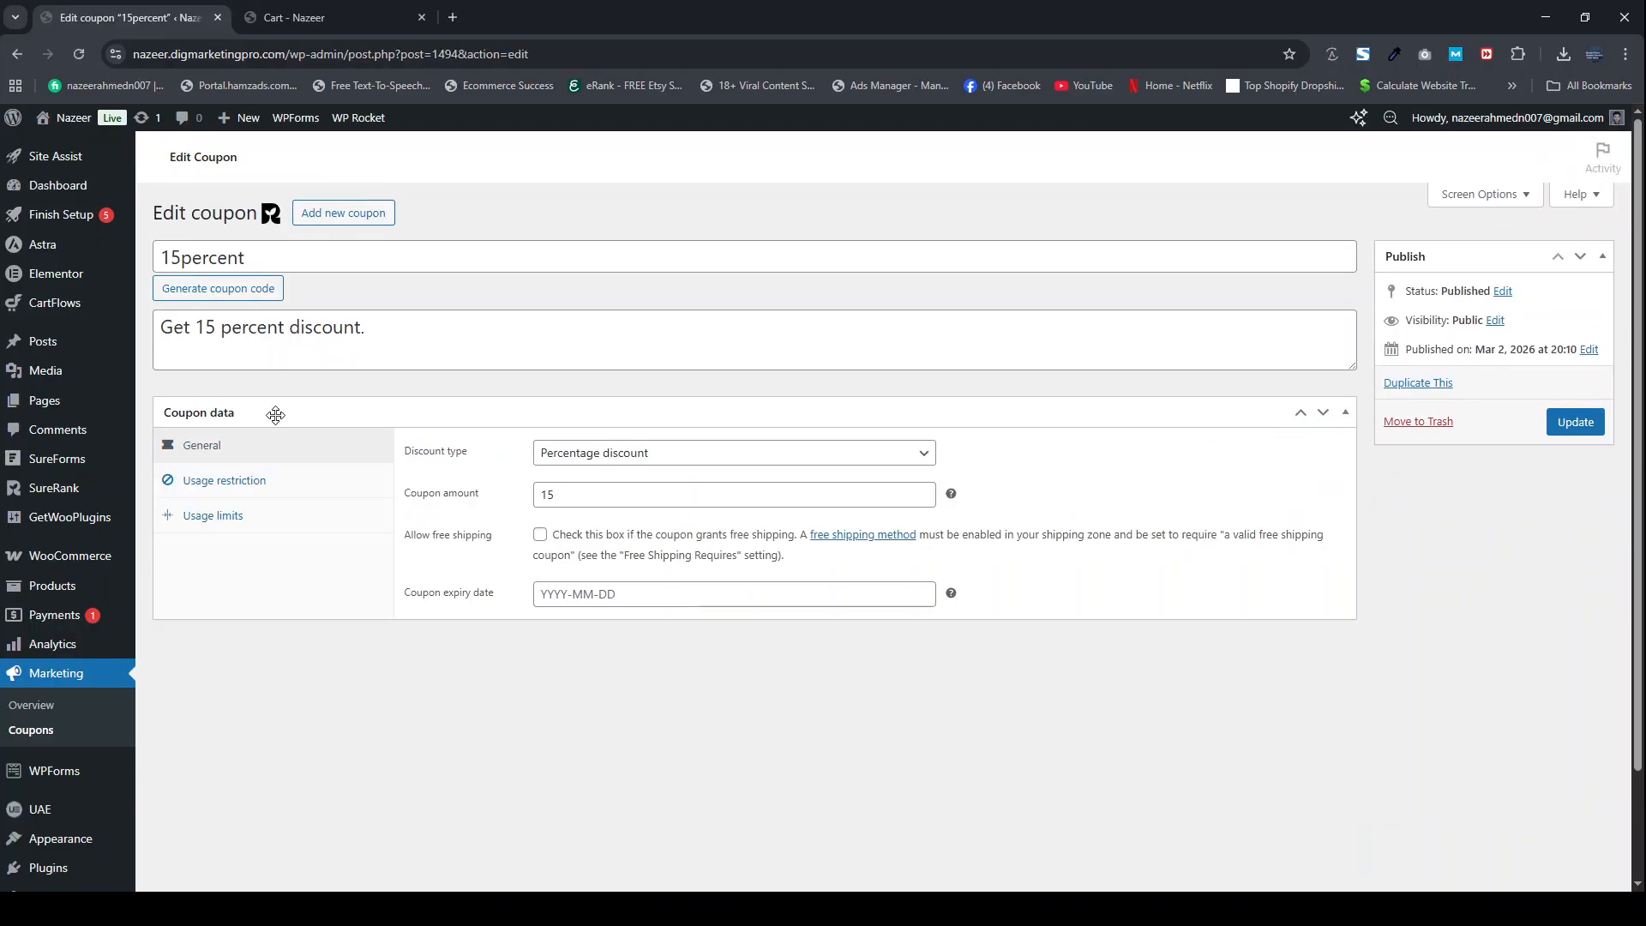
scroll(275, 413, "down", 1)
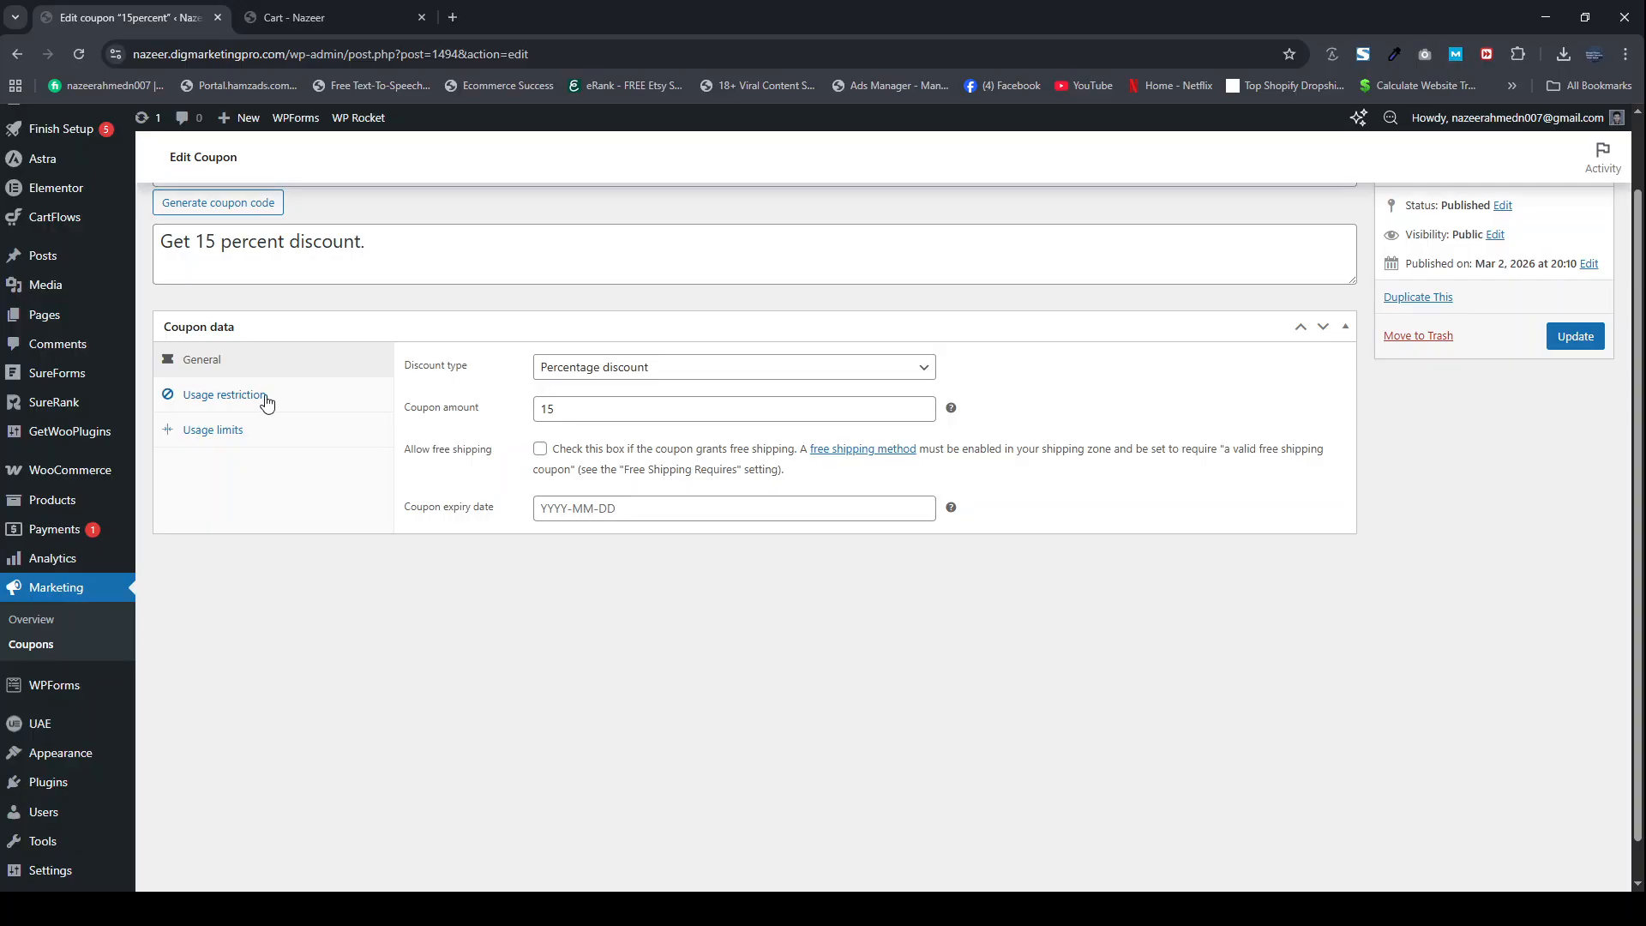
left_click(250, 431)
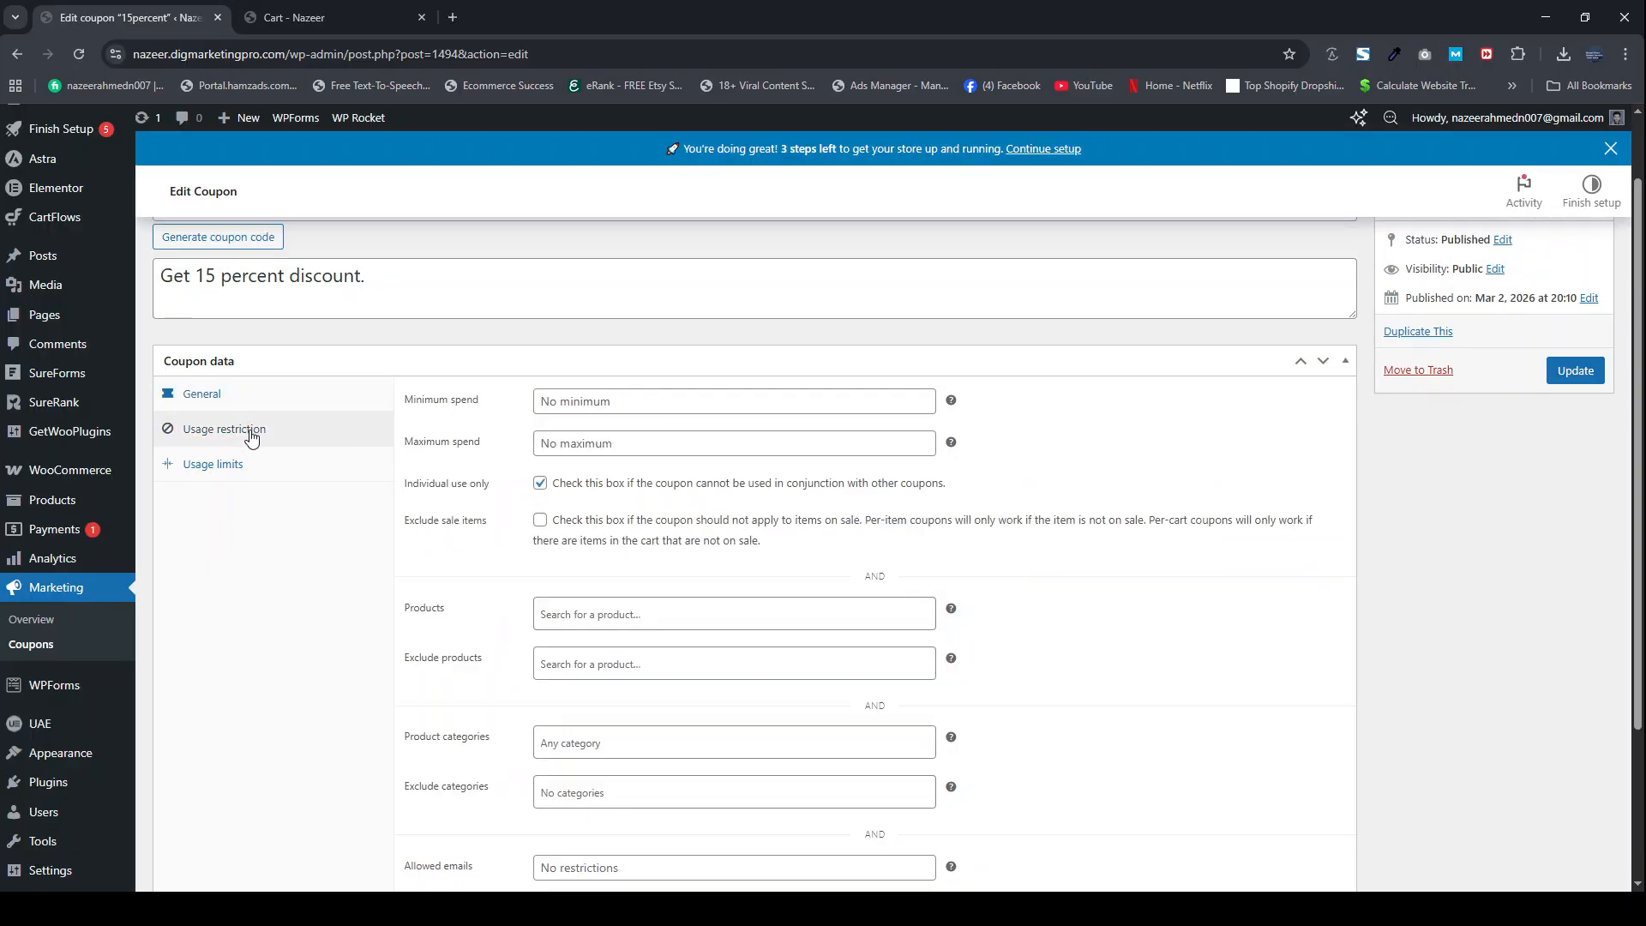
left_click(540, 484)
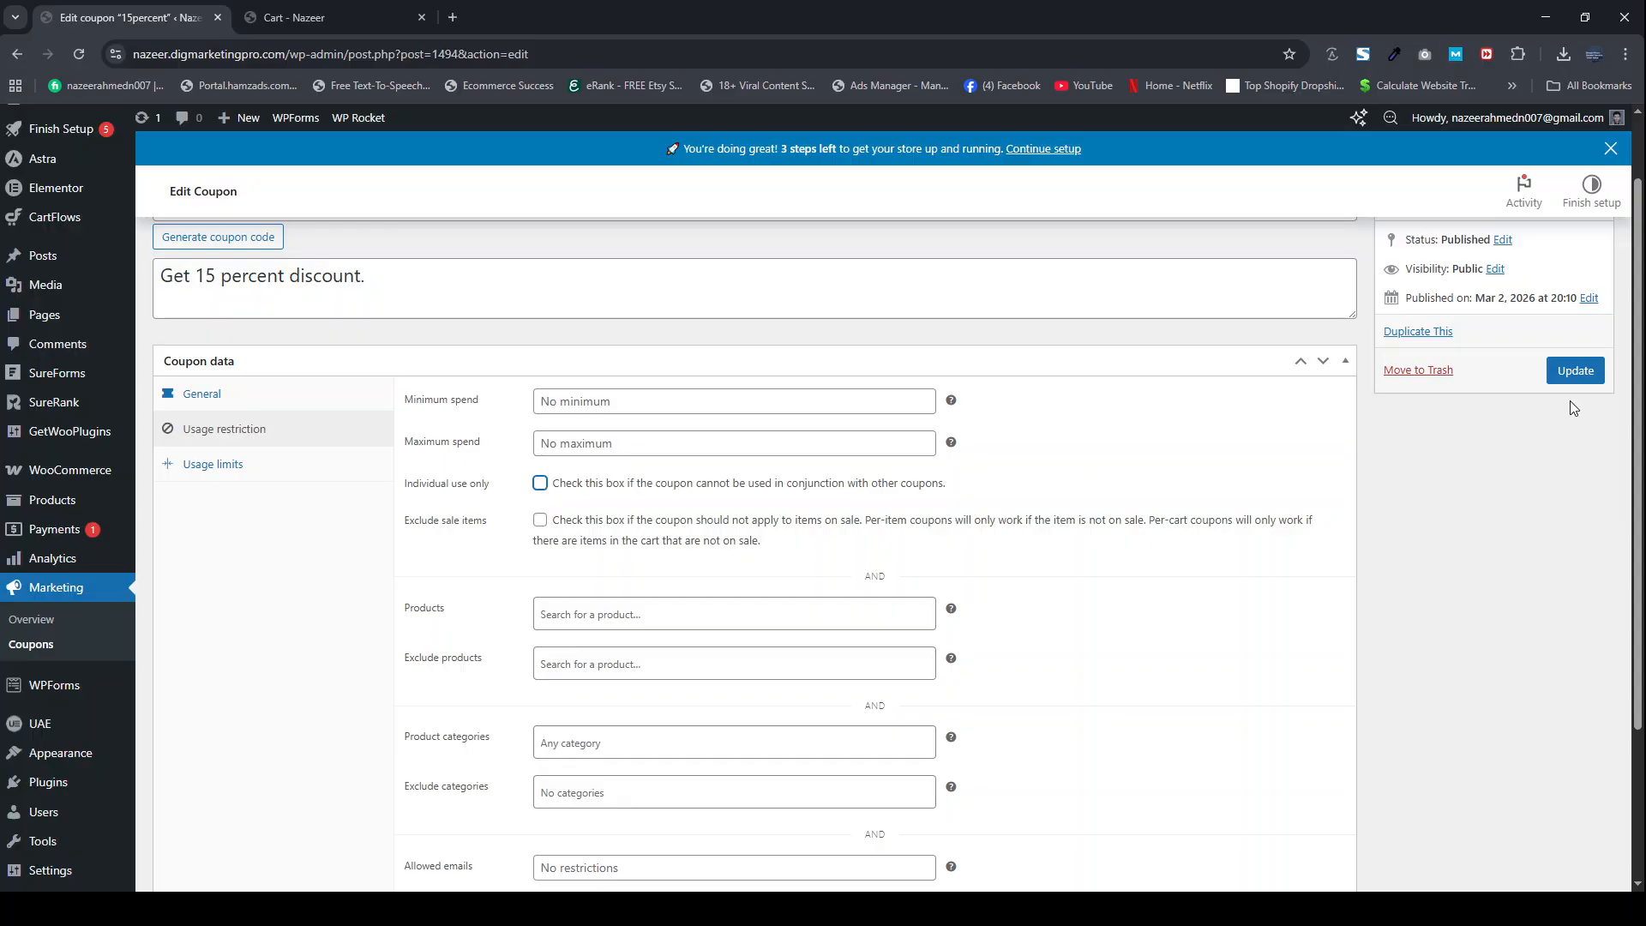
left_click(1578, 375)
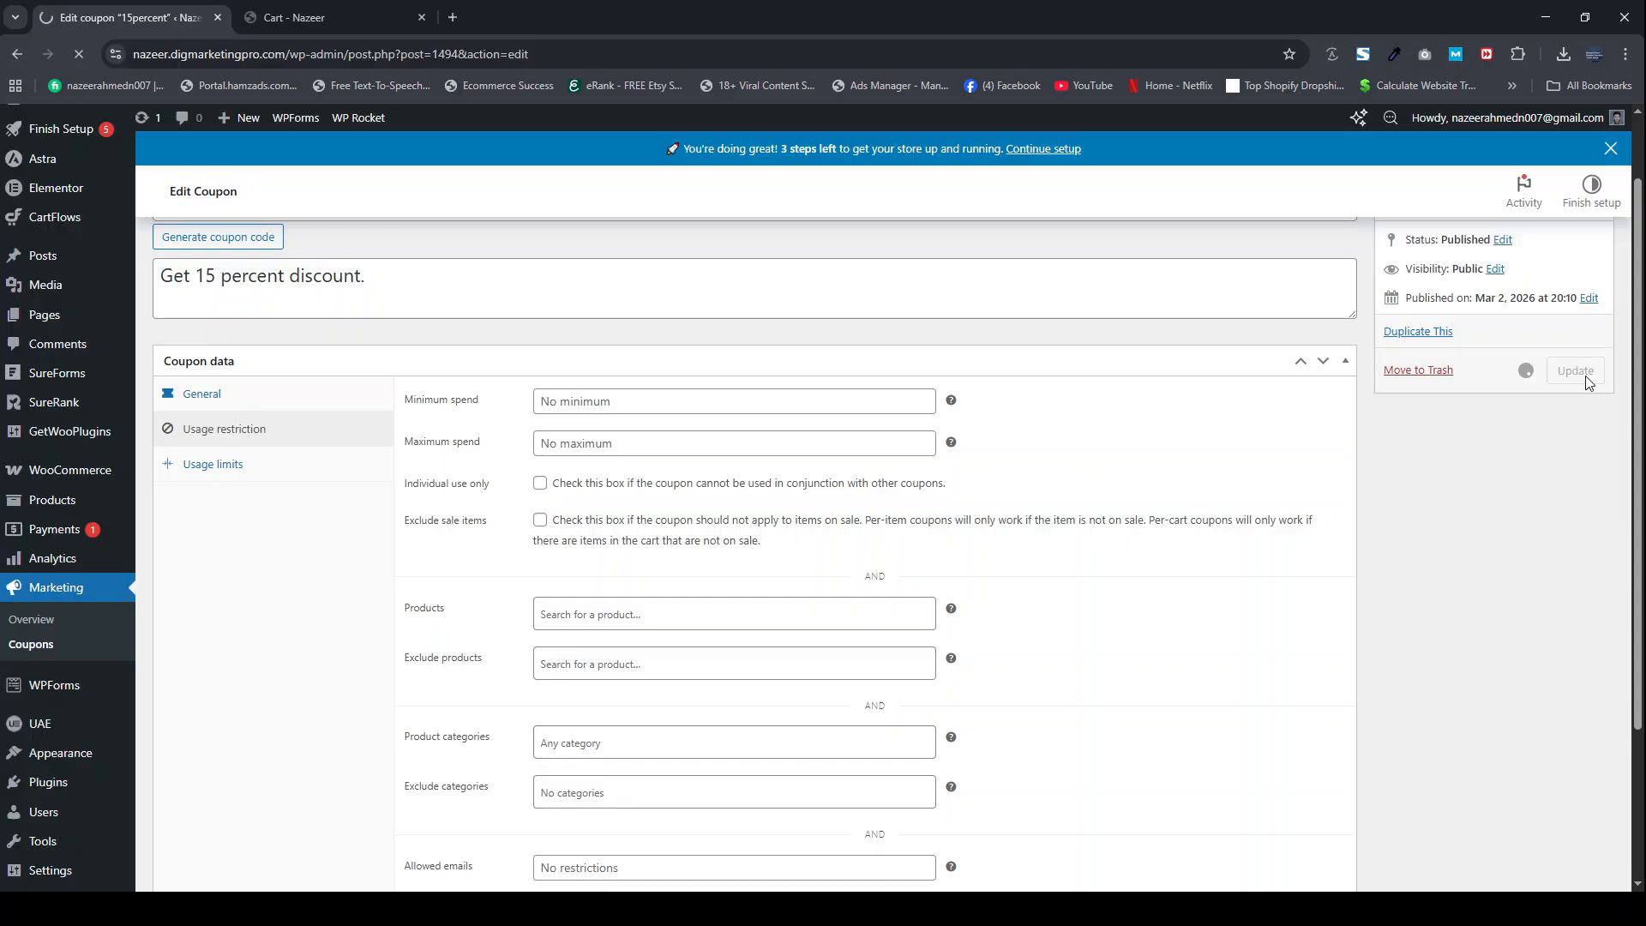
Step: Reload the storefront cart and apply the "10 dollars" coupon alongside the 15percent coupon
left_click(317, 19)
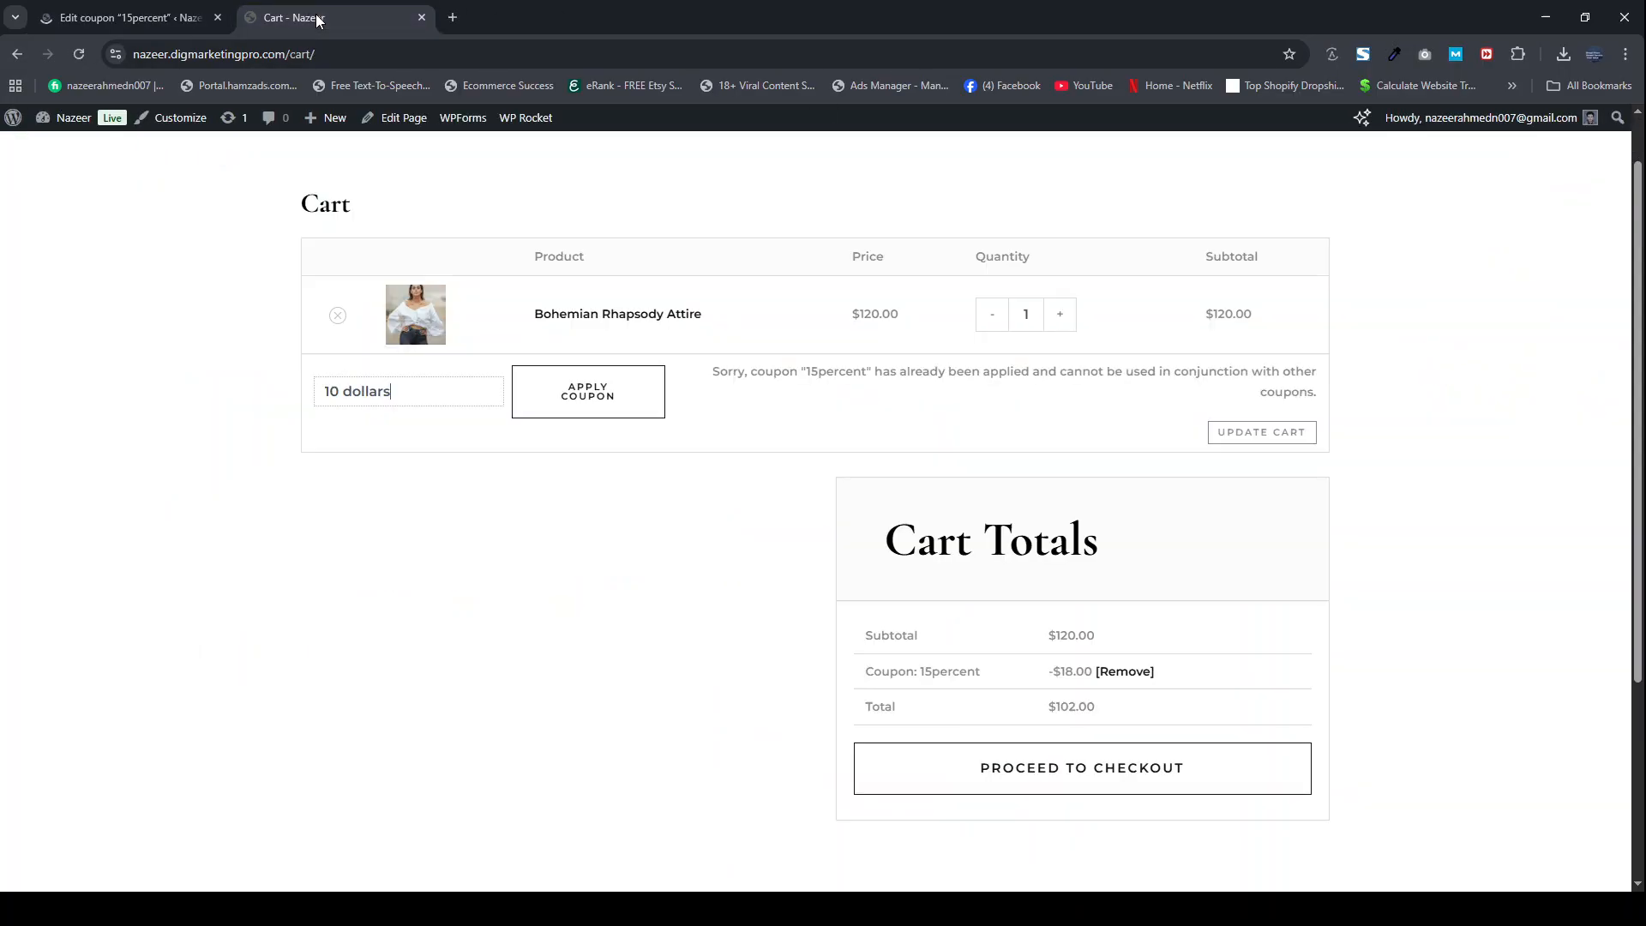
left_click(78, 54)
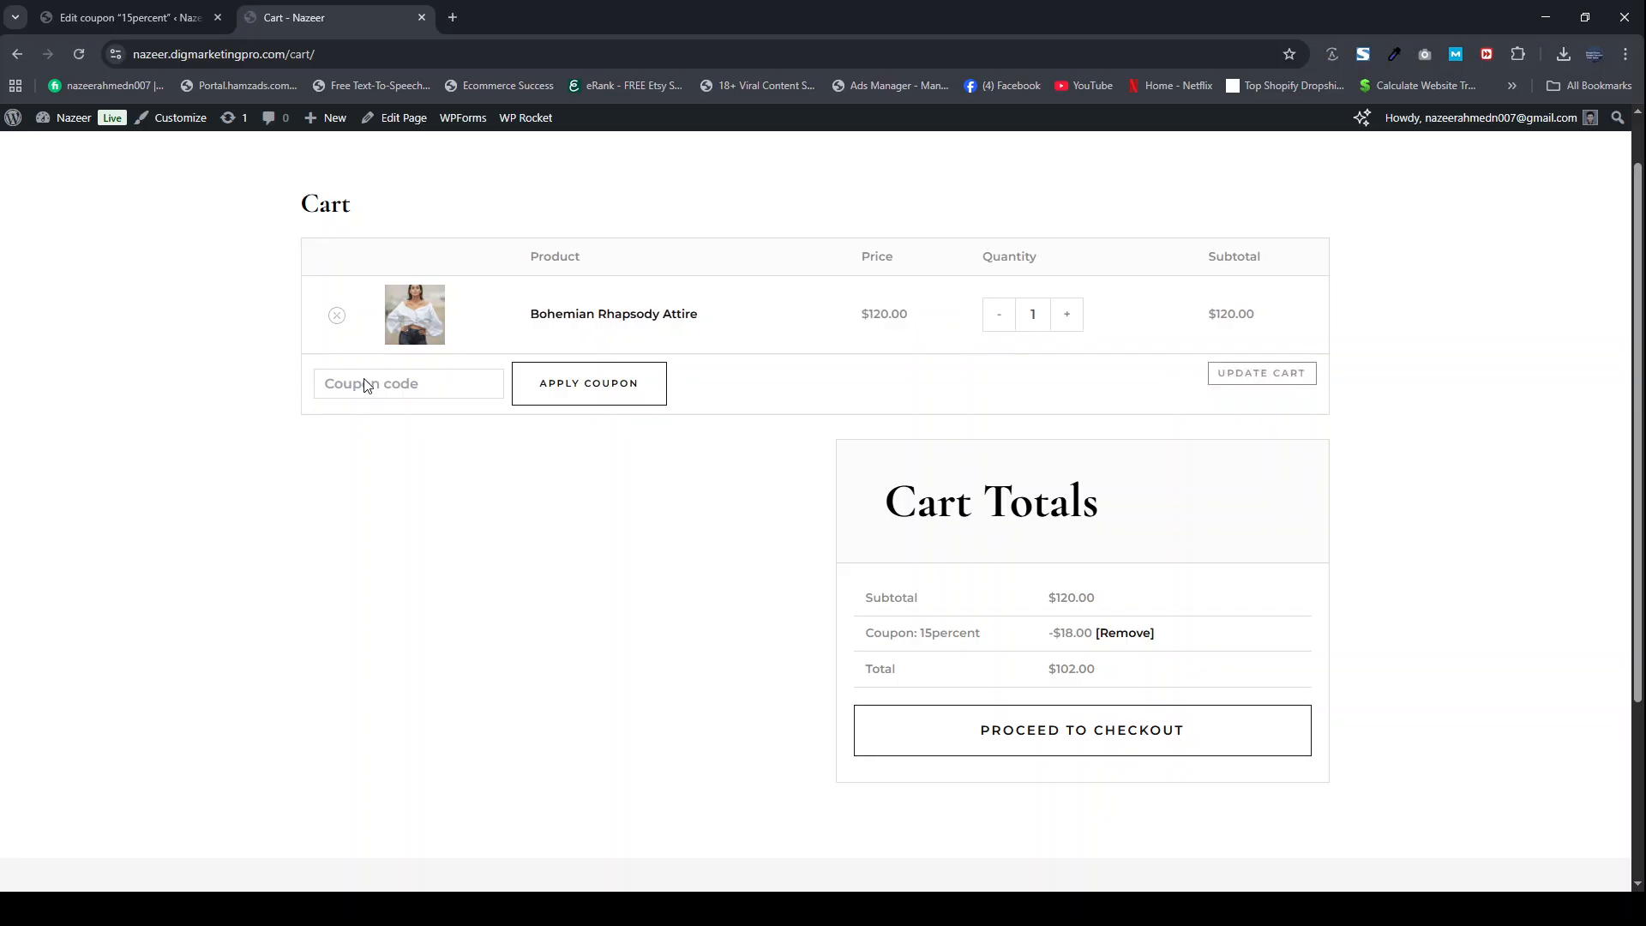
left_click(397, 392)
key("ctrl+v")
left_click(540, 390)
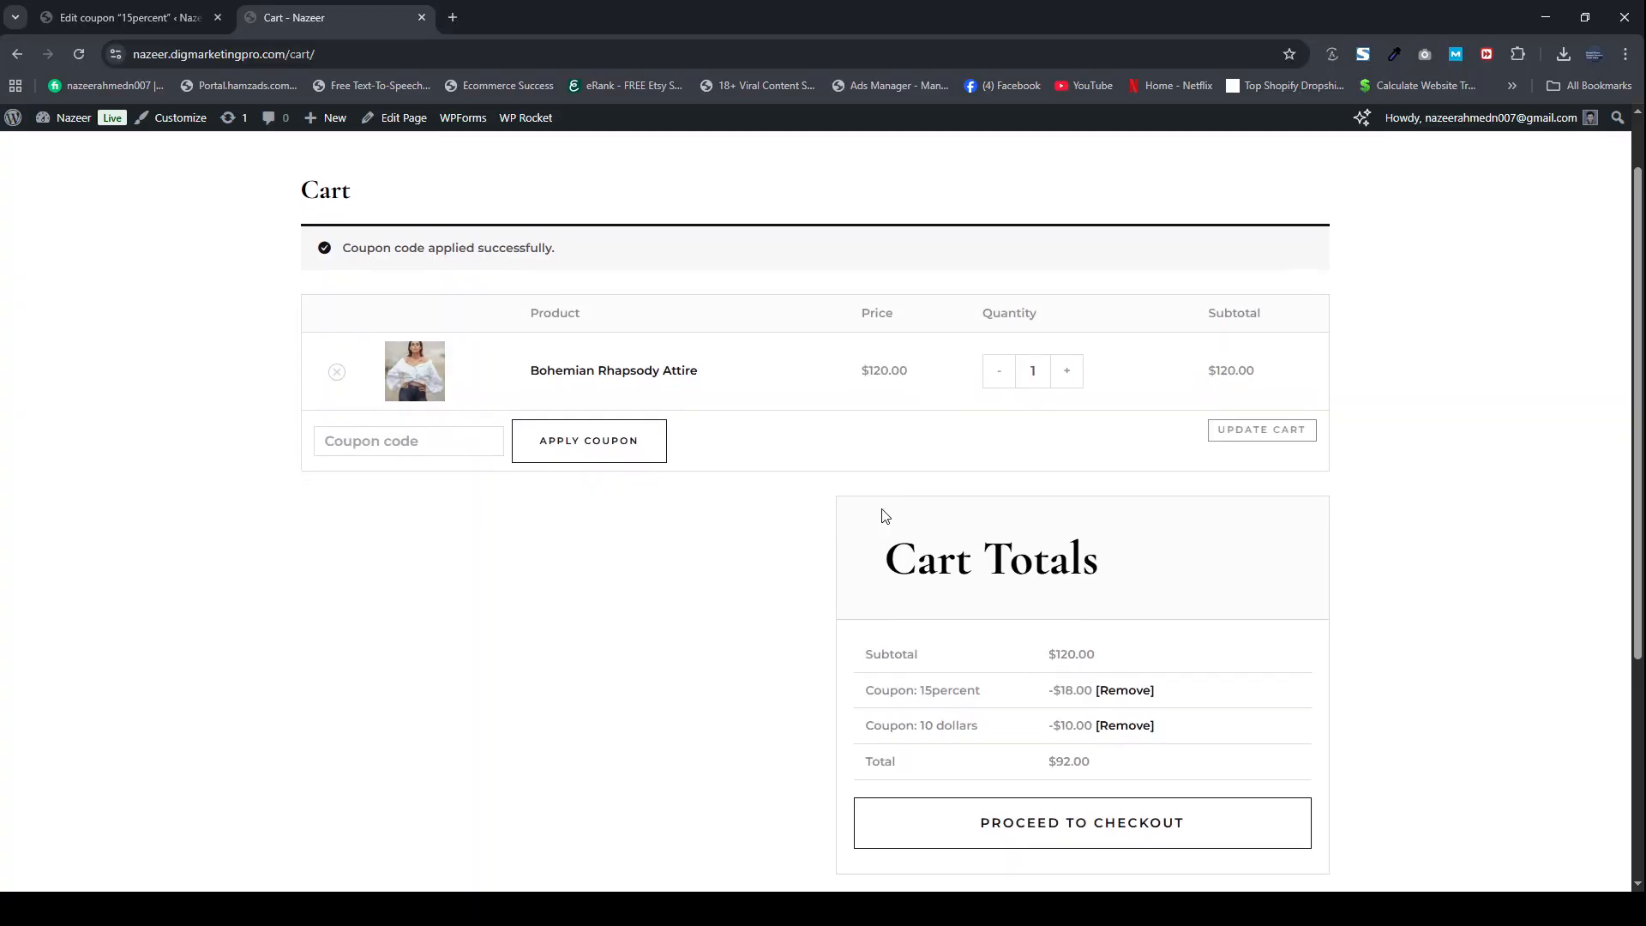